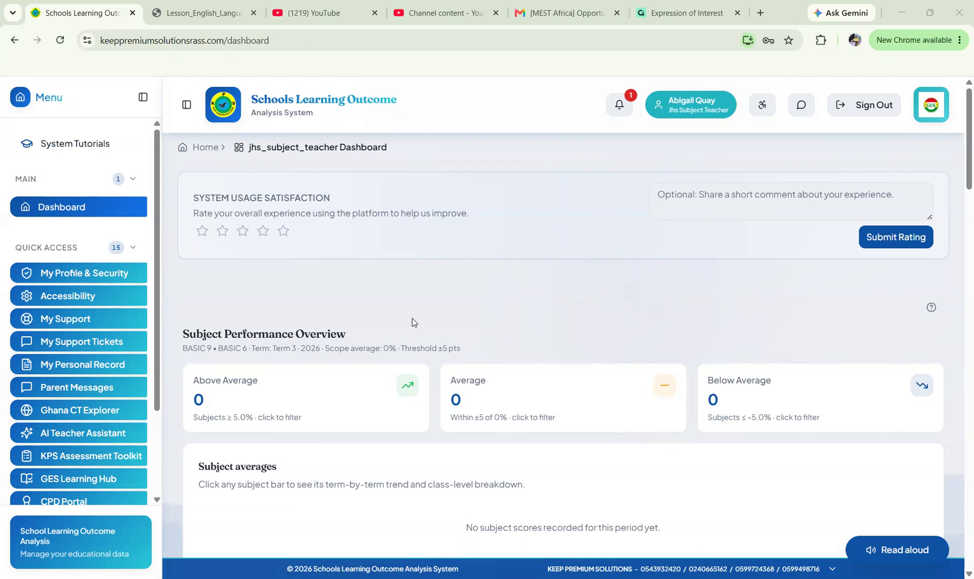
# Scroll through the dashboard and open the accessibility settings.
pyautogui.scroll(-1, 411, 296)
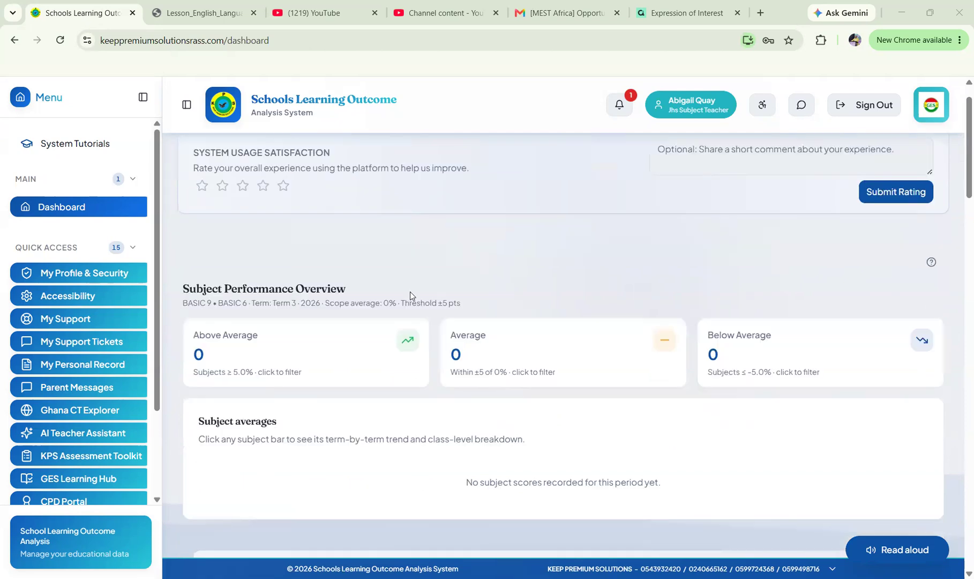
pyautogui.scroll(1, 410, 296)
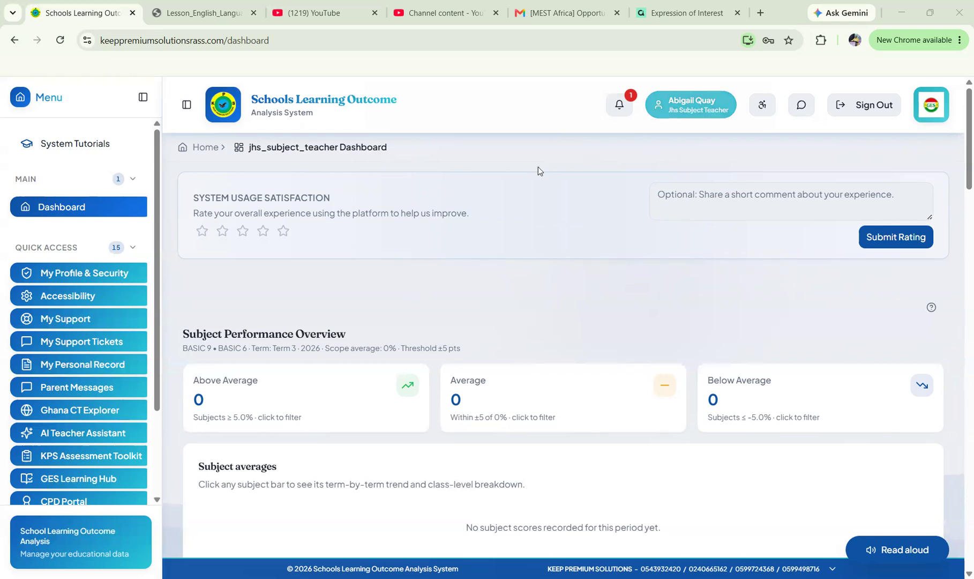
pyautogui.scroll(-3, 511, 249)
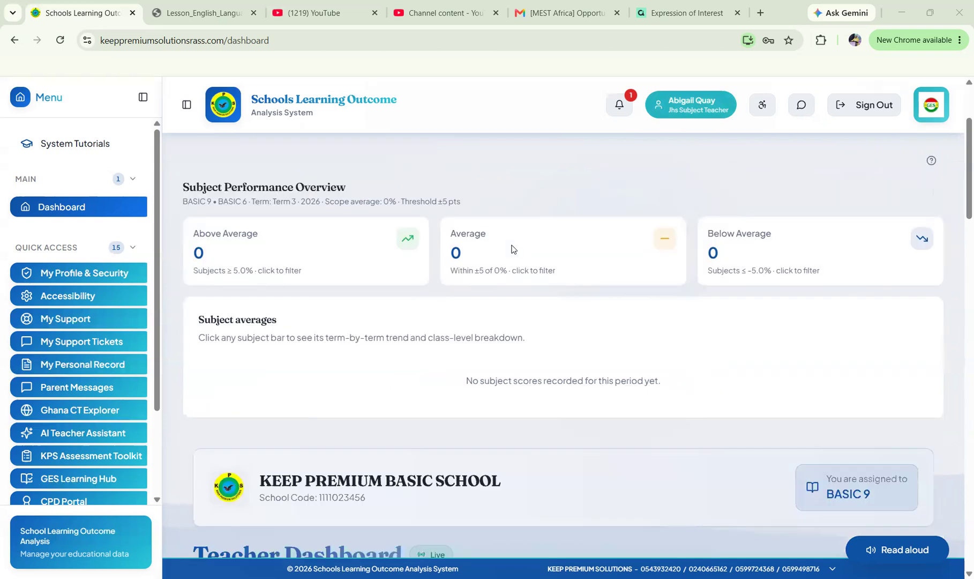
pyautogui.scroll(-6, 512, 249)
pyautogui.scroll(4, 511, 249)
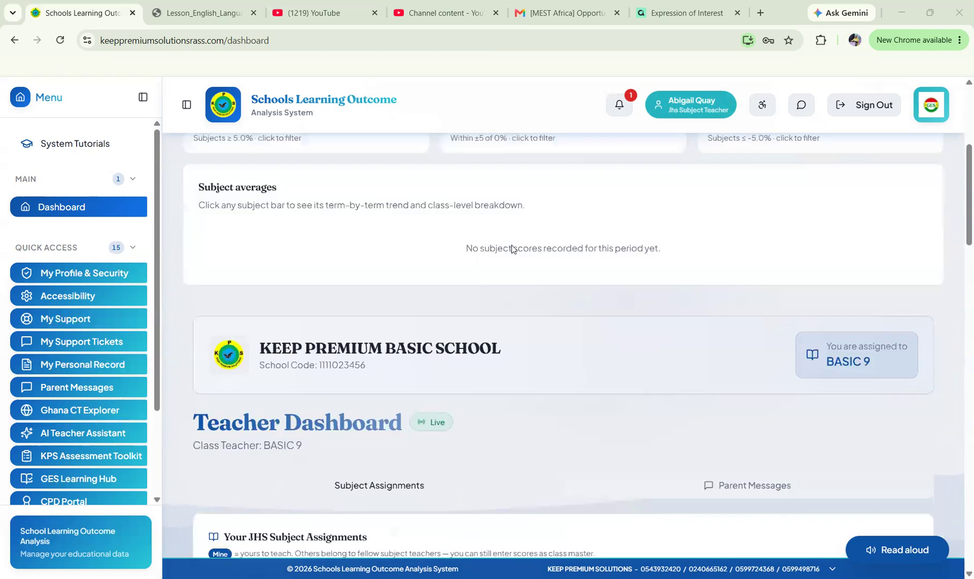
pyautogui.scroll(1, 512, 249)
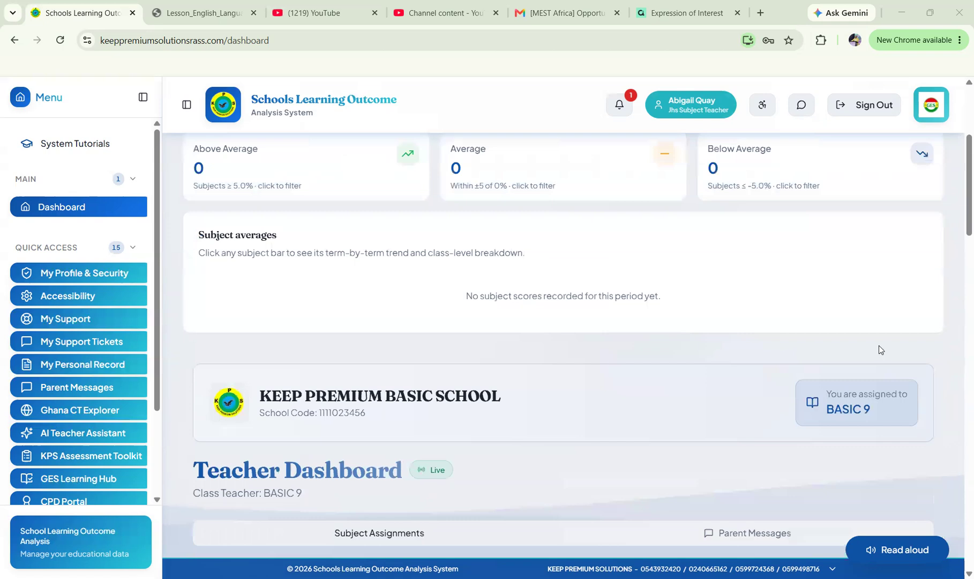
pyautogui.scroll(-2, 693, 361)
pyautogui.scroll(-1, 693, 362)
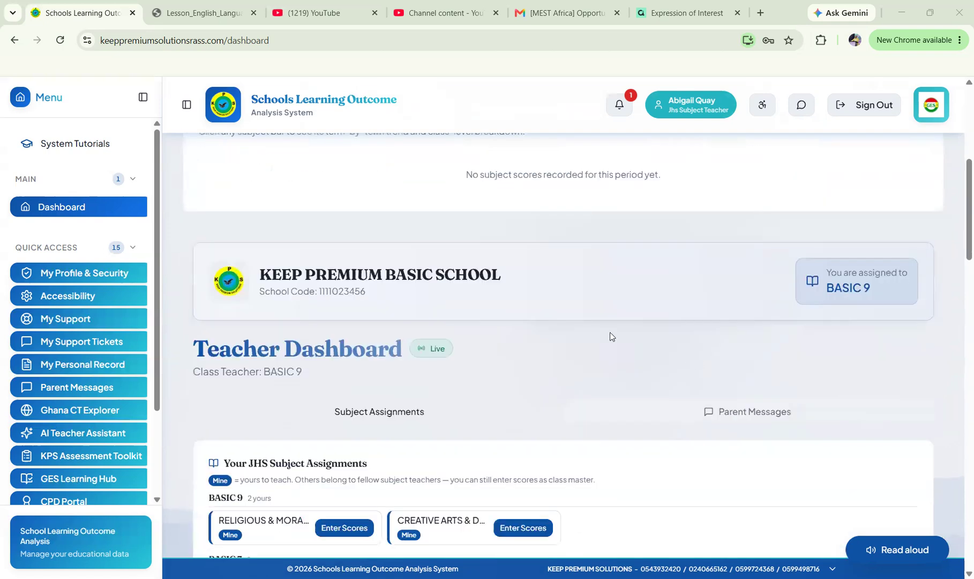
pyautogui.scroll(-1, 576, 294)
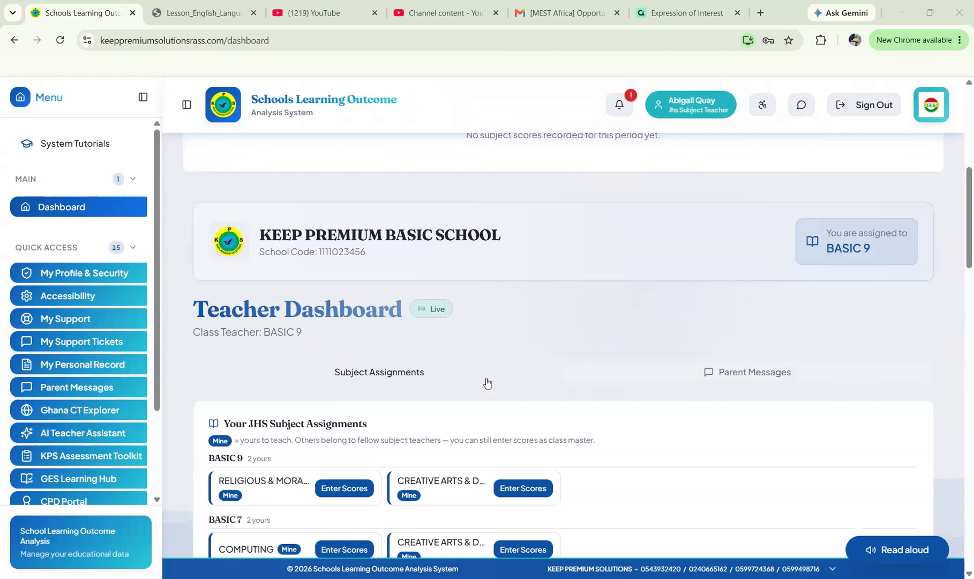
pyautogui.scroll(-2, 487, 382)
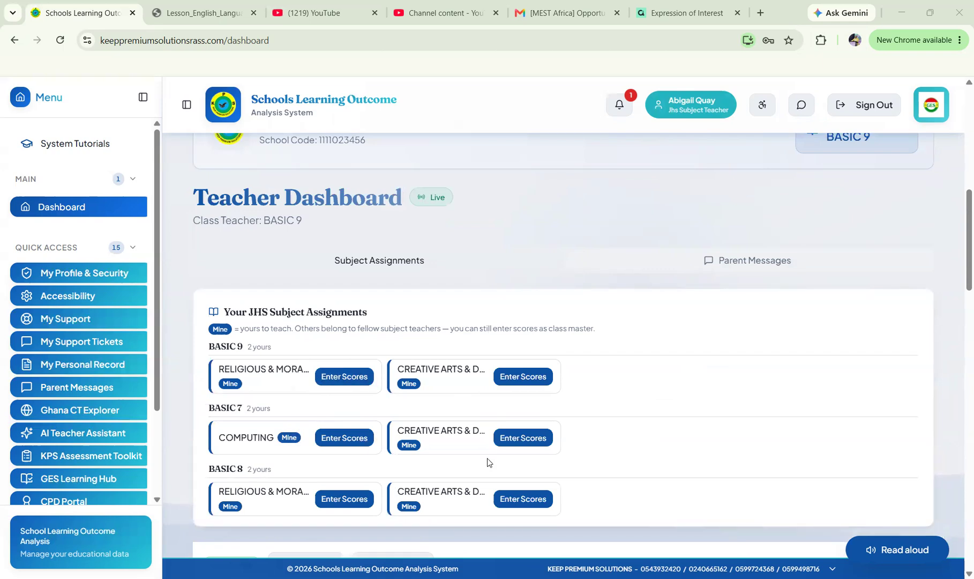
pyautogui.scroll(-3, 489, 461)
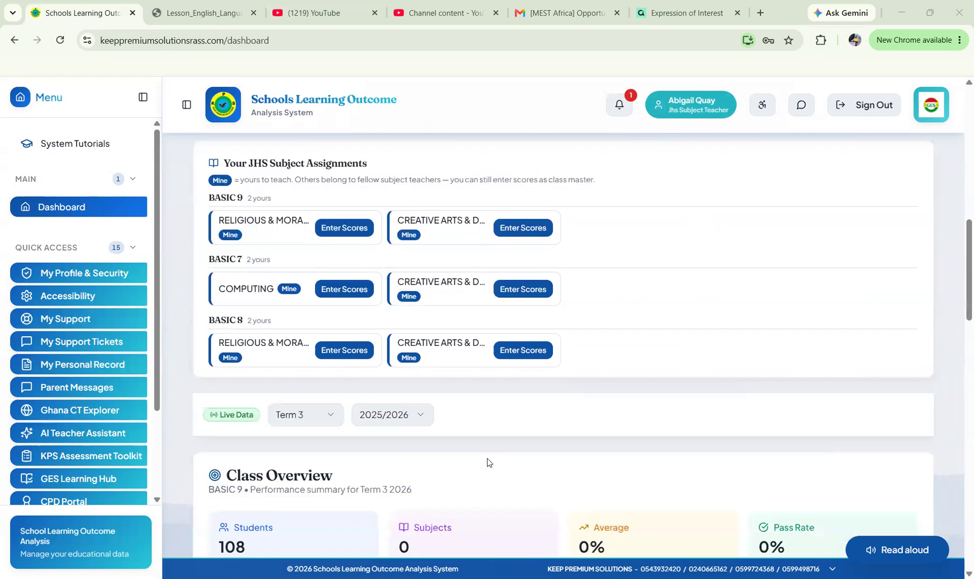
pyautogui.scroll(-2, 489, 462)
pyautogui.scroll(2, 489, 462)
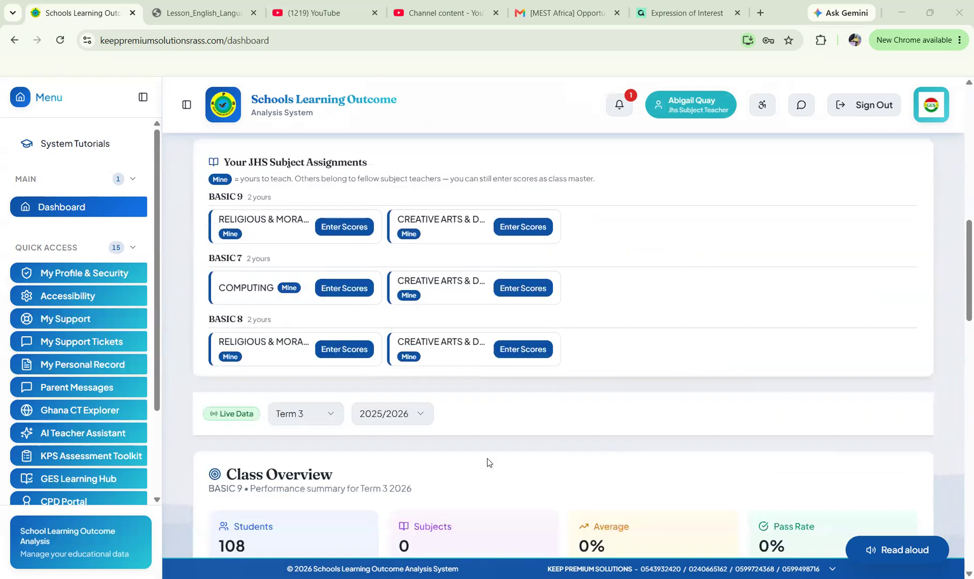
pyautogui.scroll(-3, 488, 462)
pyautogui.scroll(4, 313, 268)
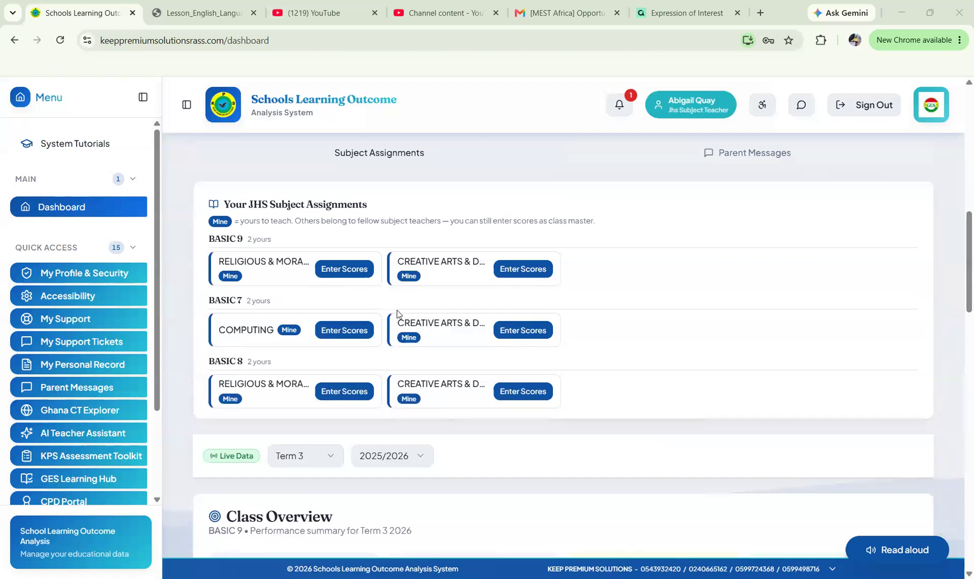
pyautogui.scroll(-2, 429, 327)
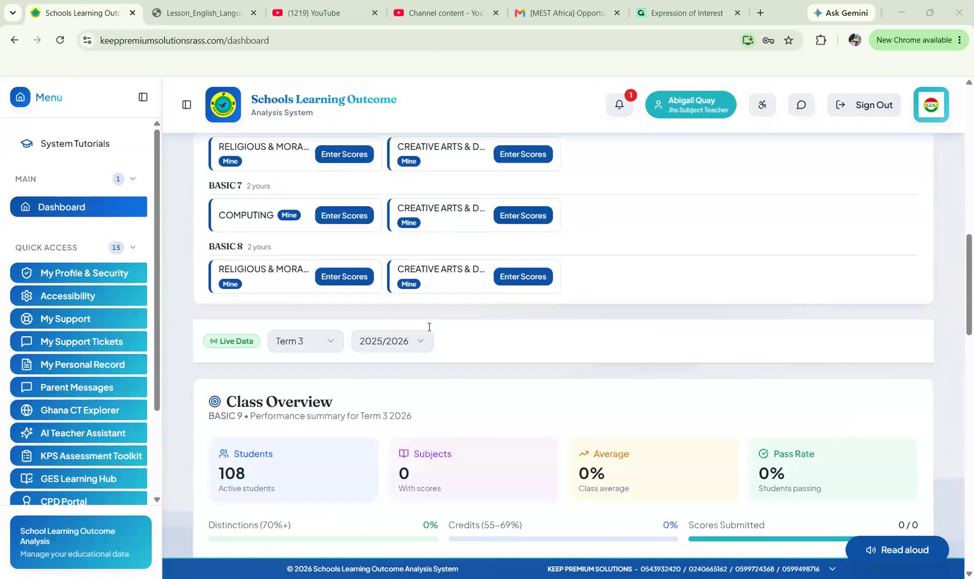
pyautogui.scroll(-2, 429, 326)
pyautogui.scroll(-6, 429, 326)
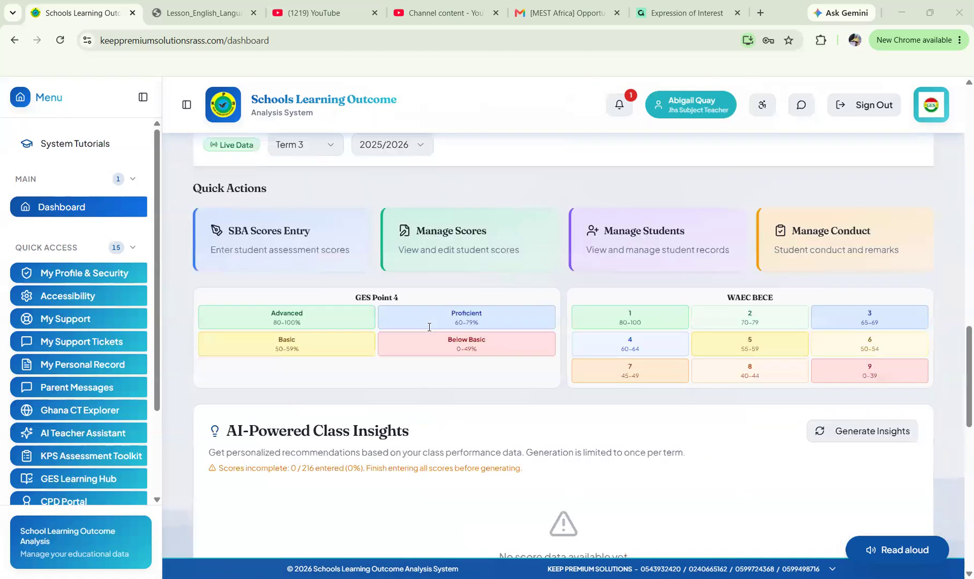
pyautogui.scroll(-7, 429, 326)
pyautogui.scroll(-4, 429, 327)
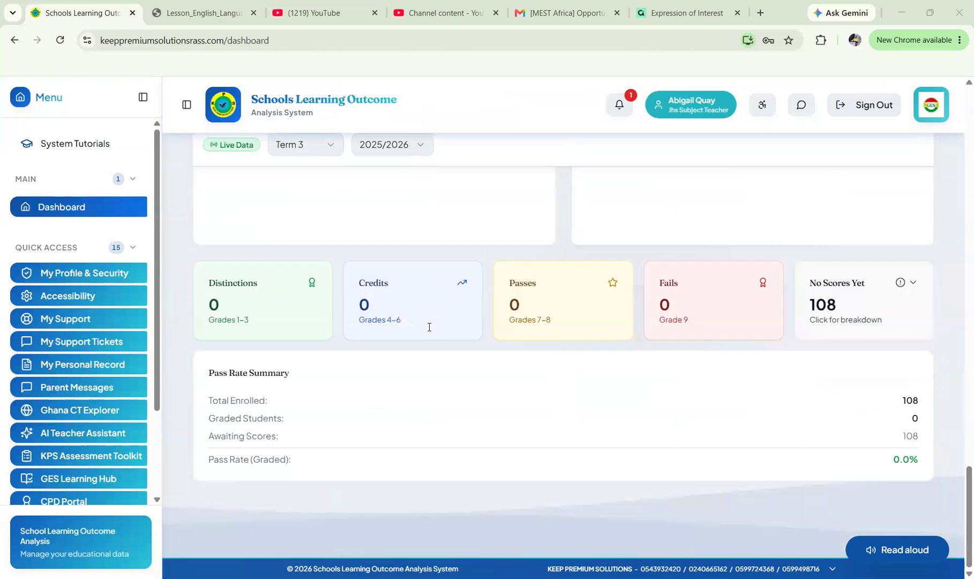
pyautogui.scroll(15, 429, 326)
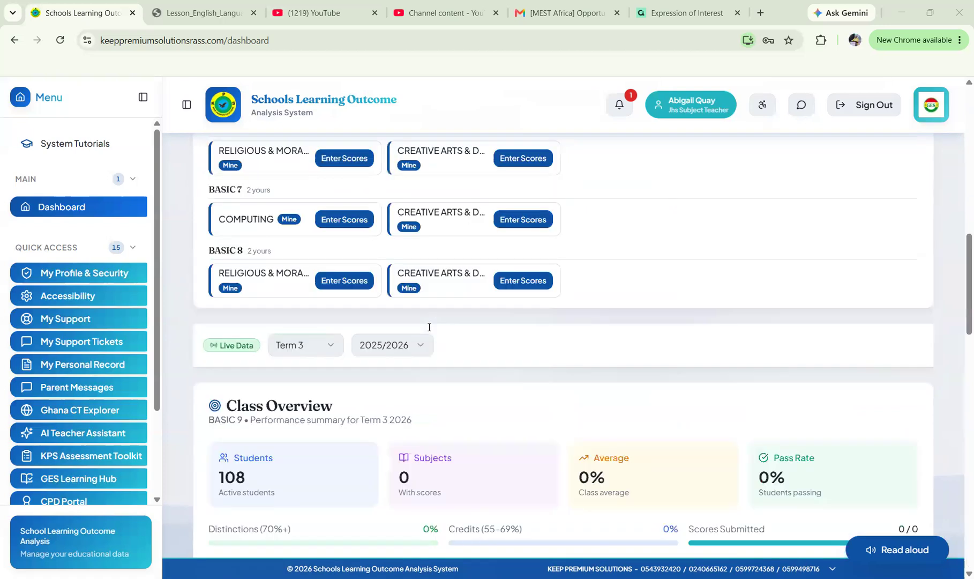
pyautogui.scroll(10, 429, 327)
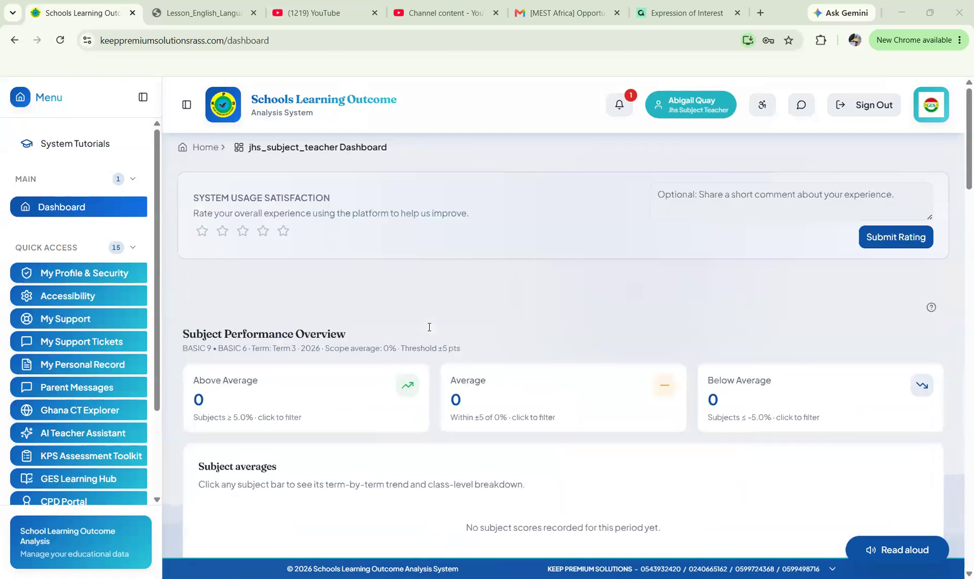
pyautogui.scroll(-2, 429, 327)
pyautogui.scroll(-1, 429, 327)
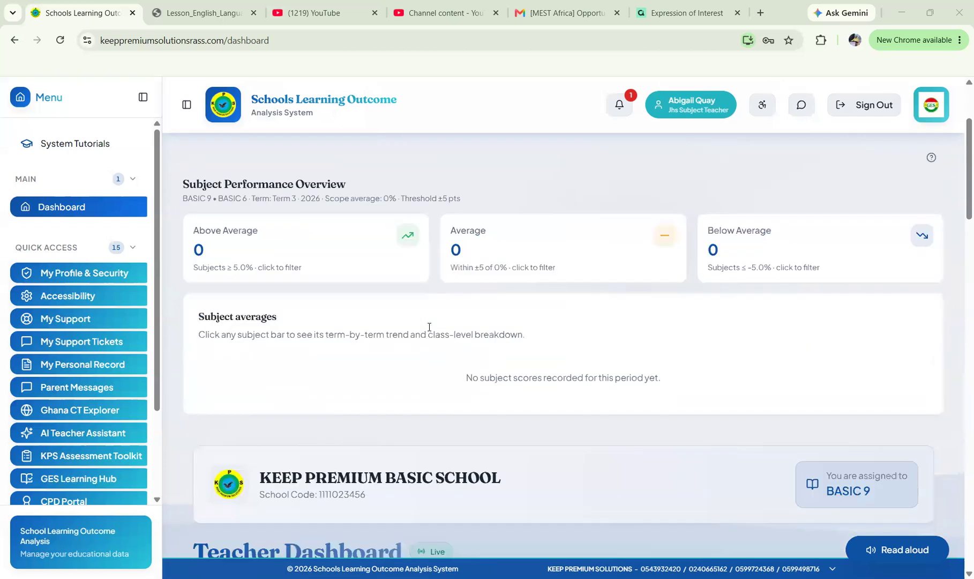
pyautogui.scroll(3, 429, 327)
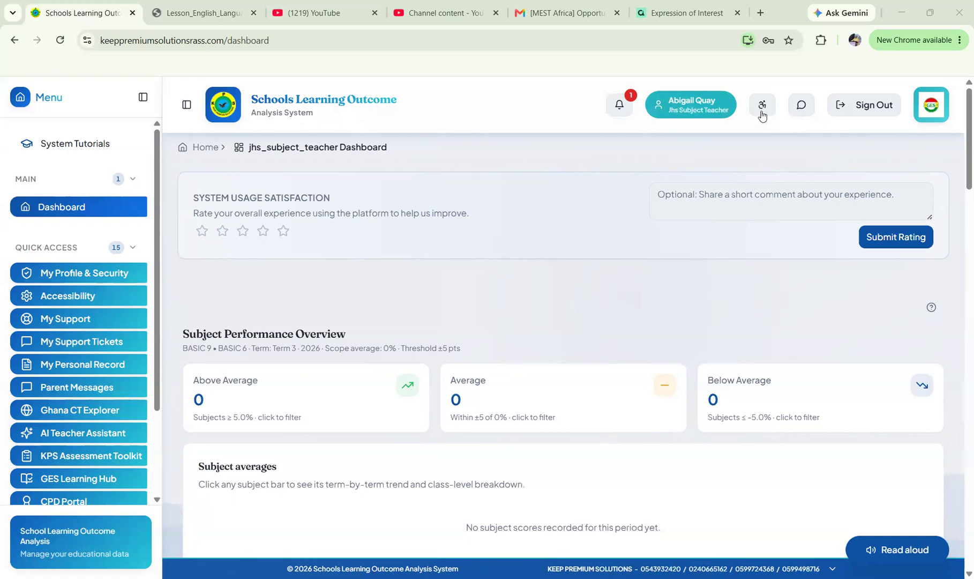
pyautogui.click(761, 113)
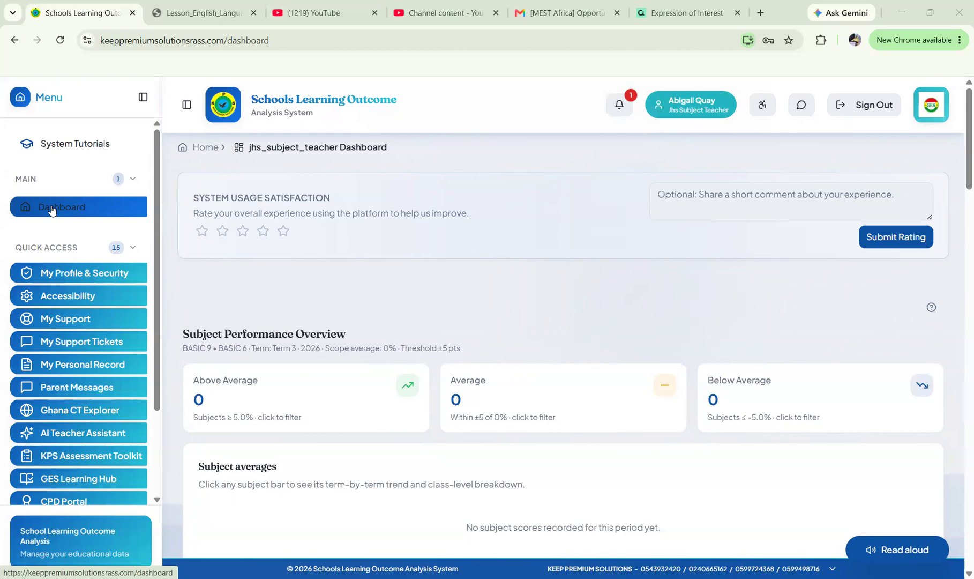
# Open the score entry page for BASIC 7 COMPUTING.
pyautogui.scroll(-2, 85, 310)
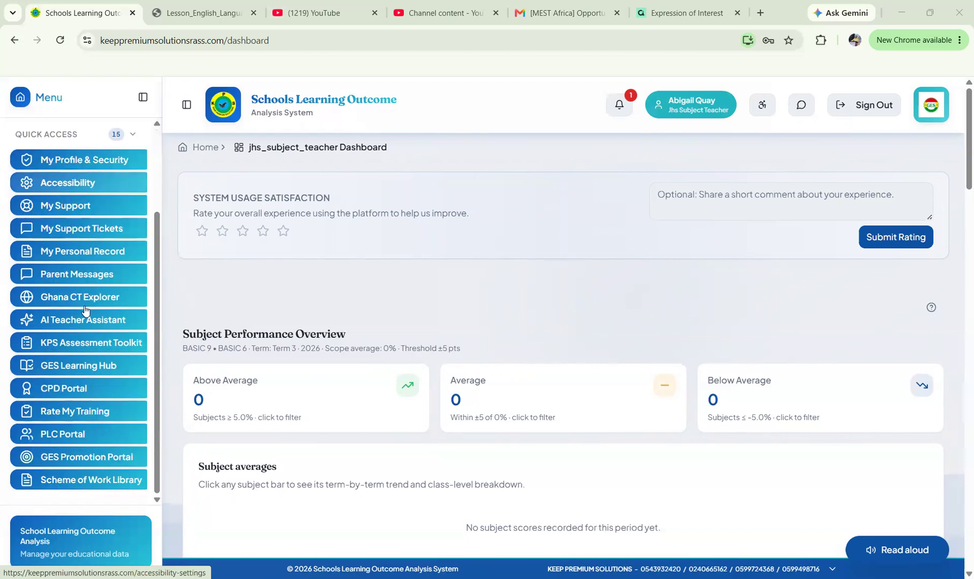
pyautogui.scroll(2, 85, 310)
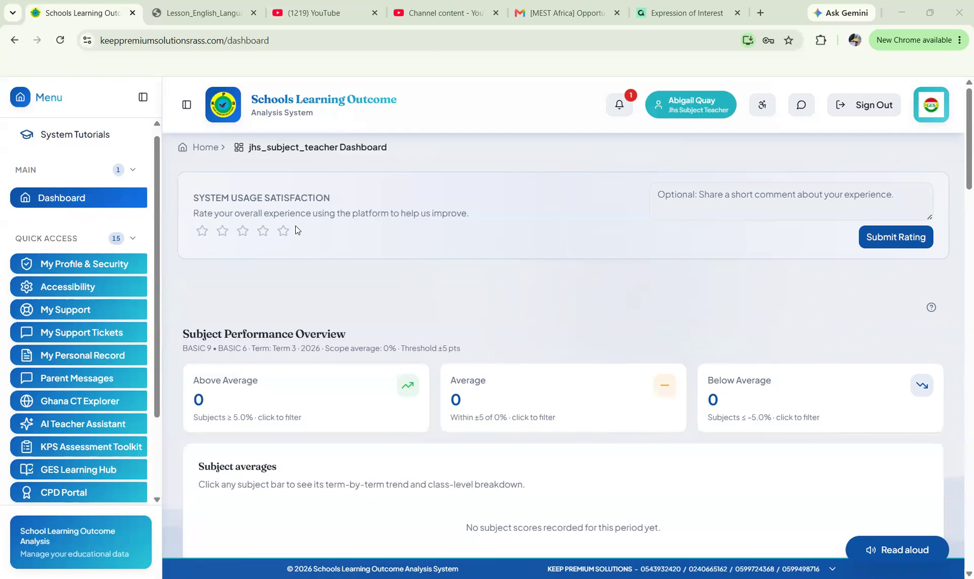
pyautogui.scroll(-5, 294, 249)
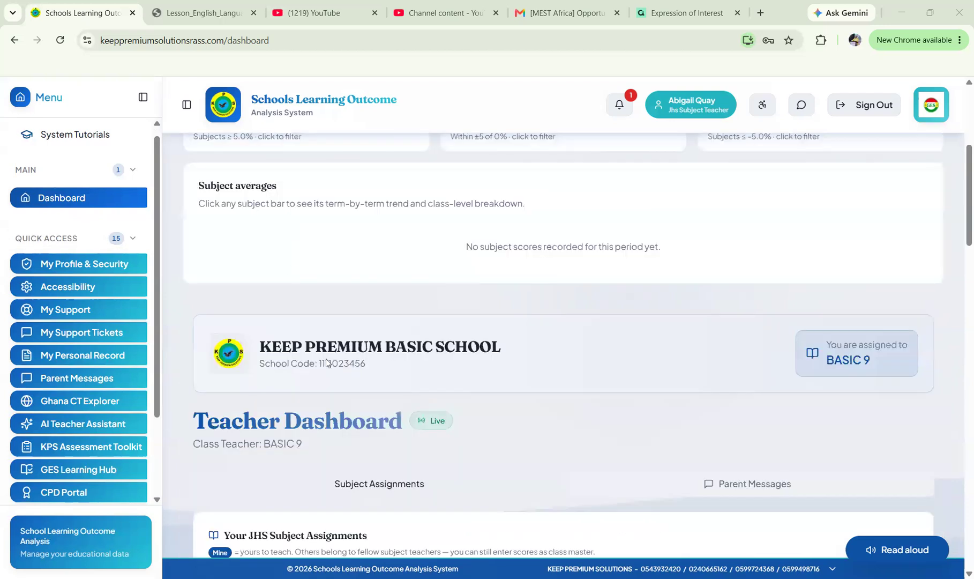
pyautogui.scroll(-2, 327, 363)
pyautogui.scroll(-3, 327, 363)
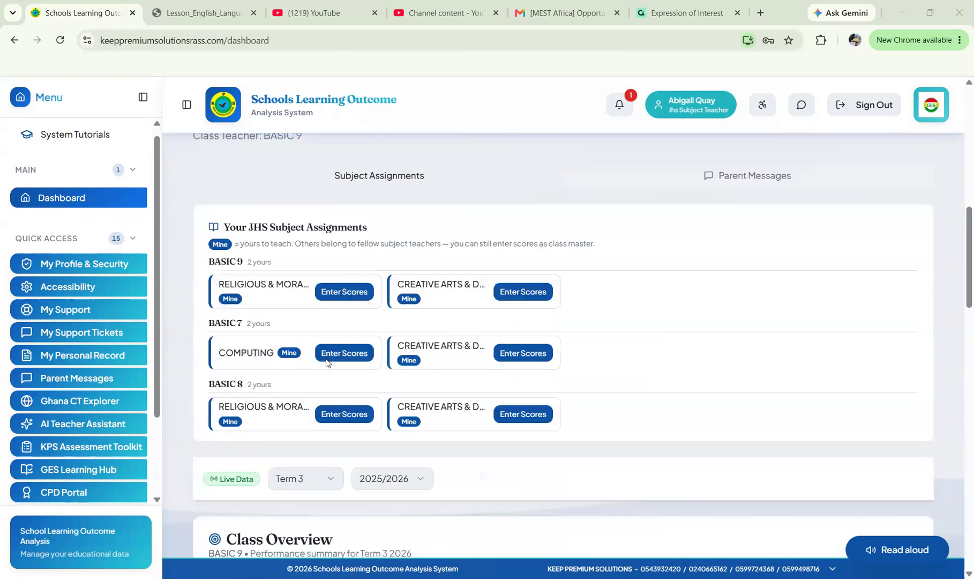
pyautogui.scroll(-1, 326, 361)
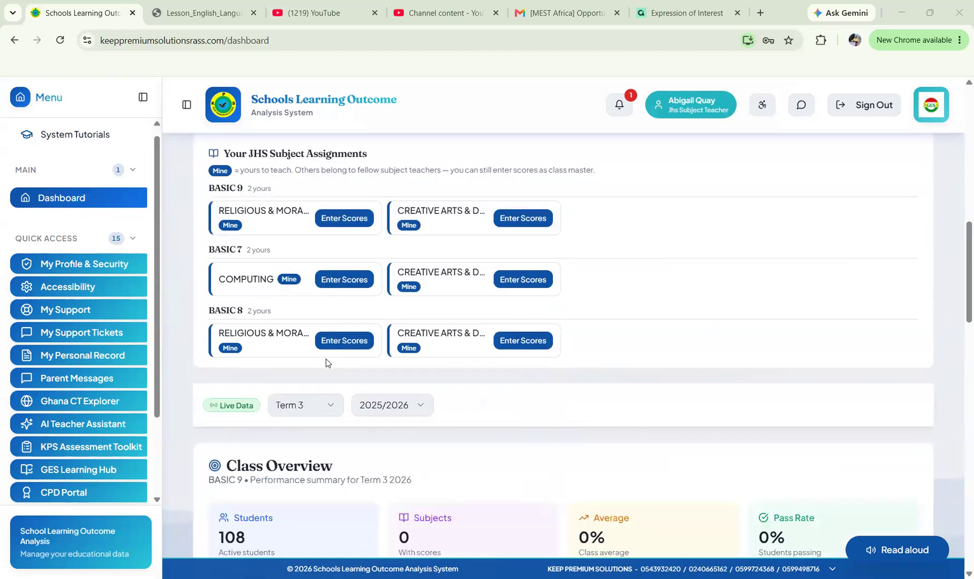
pyautogui.scroll(1, 326, 359)
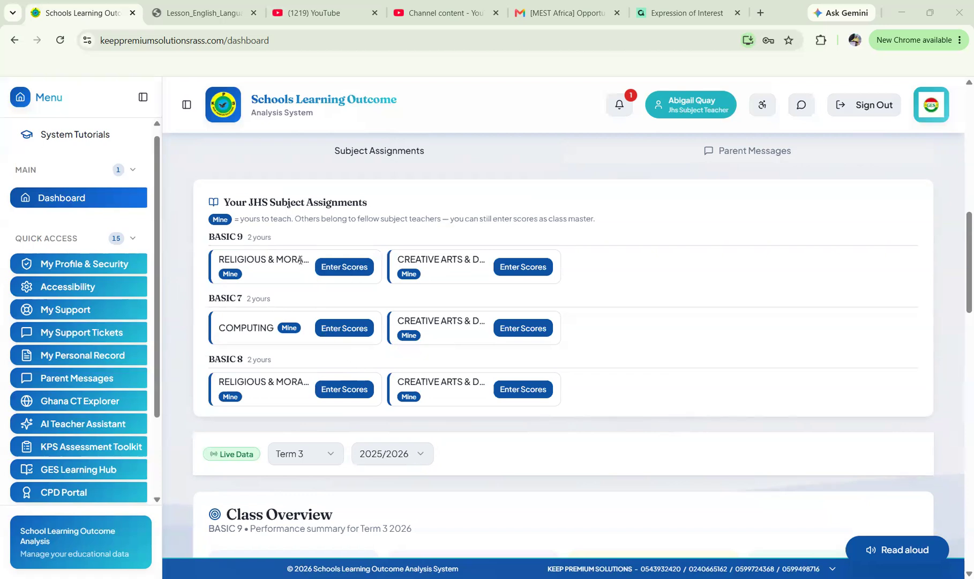
pyautogui.scroll(3, 300, 260)
pyautogui.scroll(-2, 300, 261)
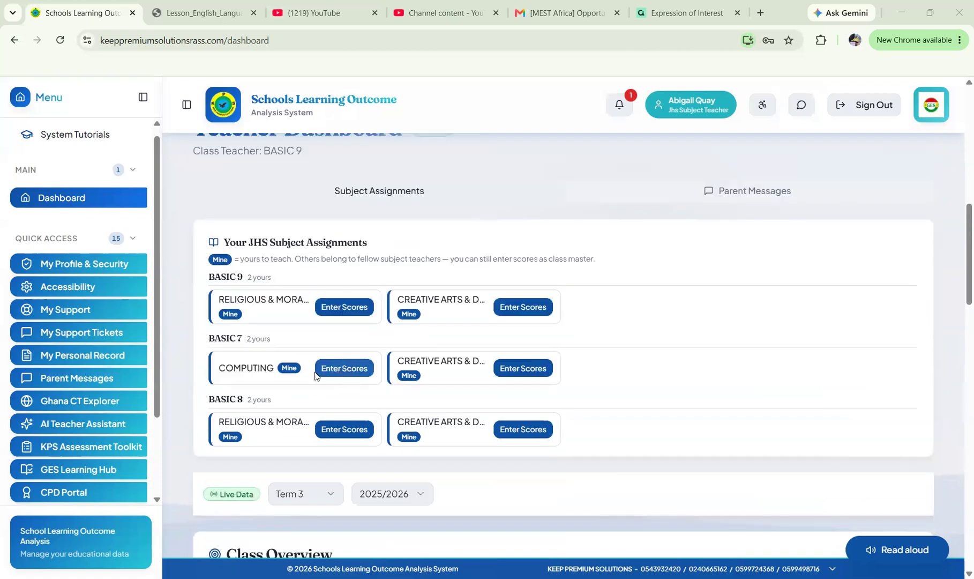
pyautogui.click(363, 368)
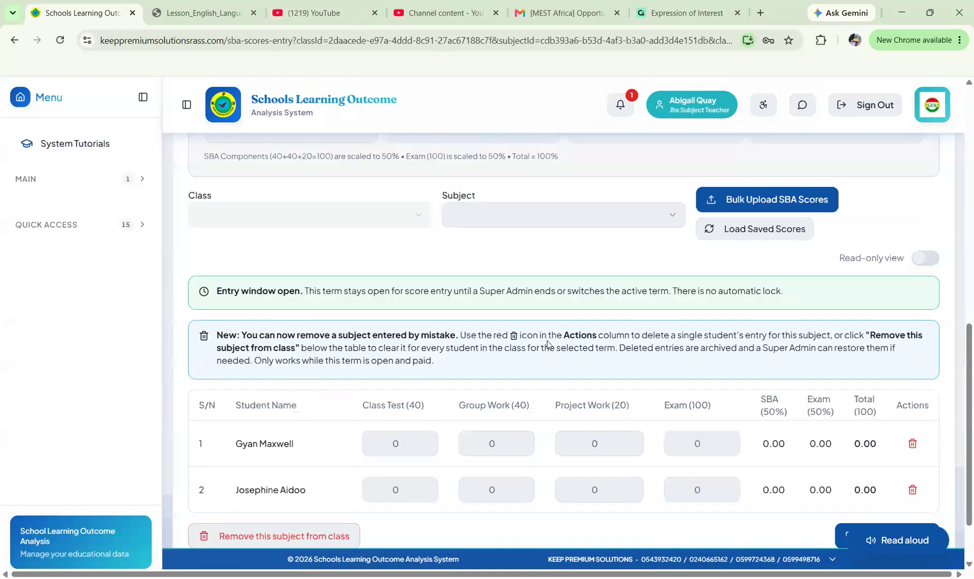
# Keep COMPUTING as the Subject and select the first student's Class Test field.
pyautogui.scroll(2, 547, 343)
pyautogui.scroll(5, 547, 340)
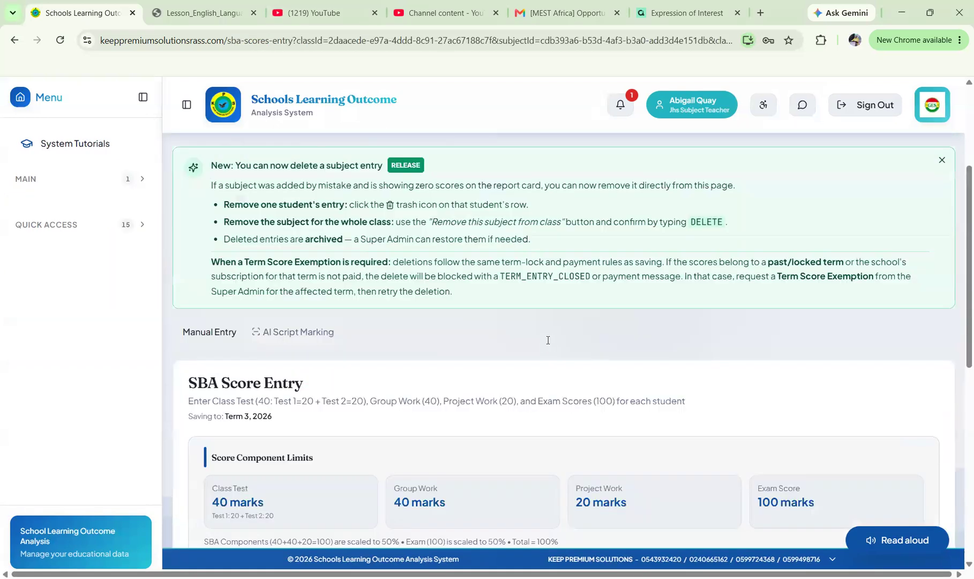
pyautogui.scroll(3, 547, 340)
pyautogui.scroll(-8, 547, 342)
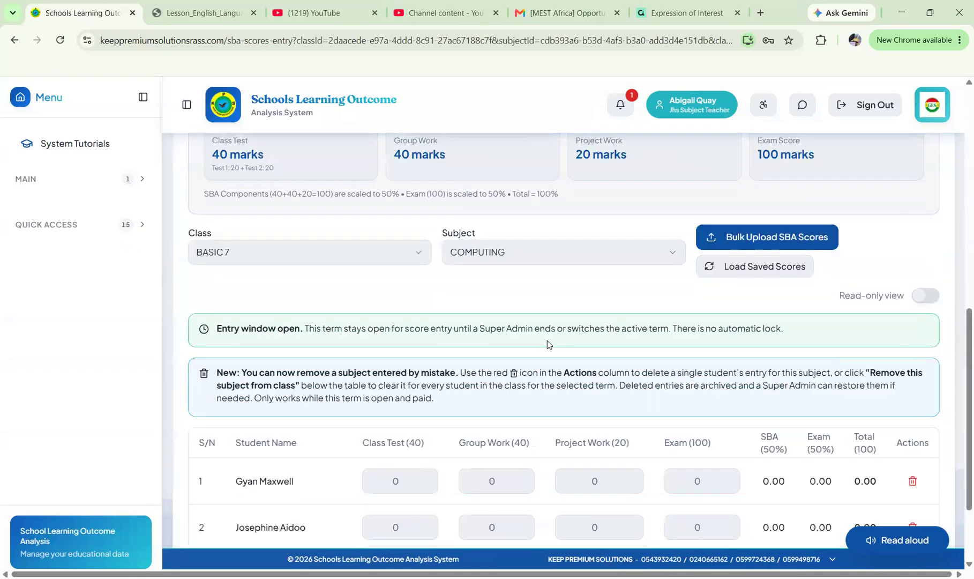
pyautogui.scroll(-1, 547, 340)
pyautogui.scroll(-2, 547, 340)
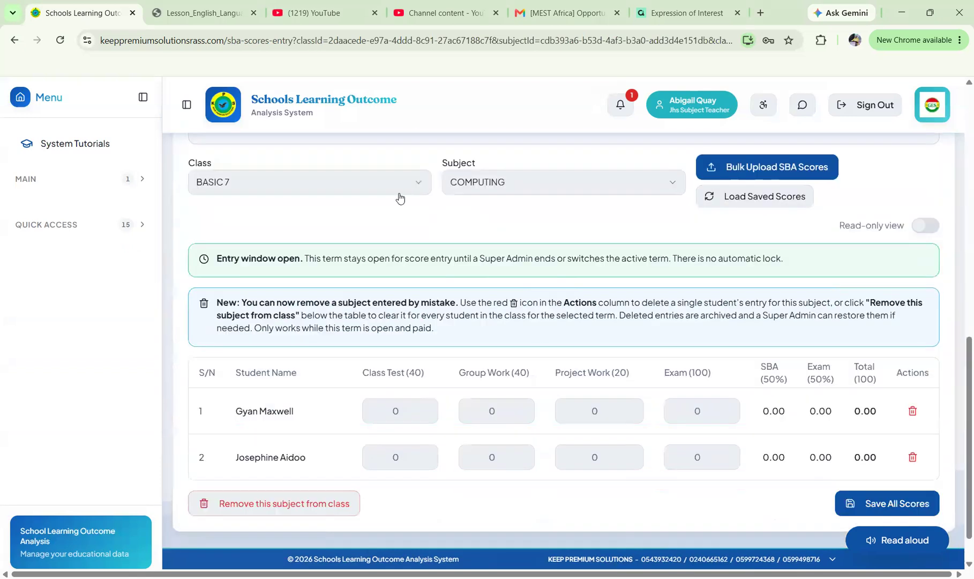
pyautogui.click(576, 192)
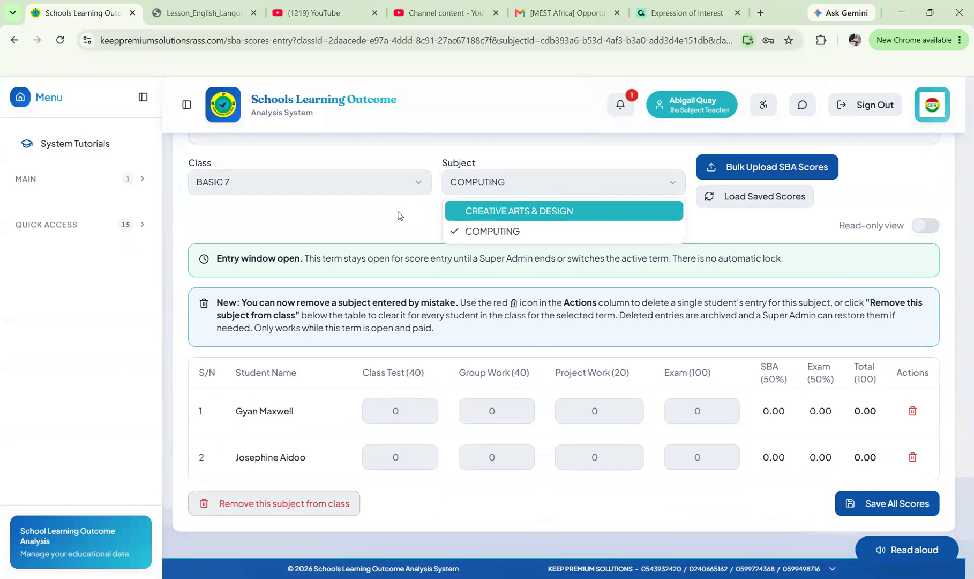
pyautogui.click(398, 215)
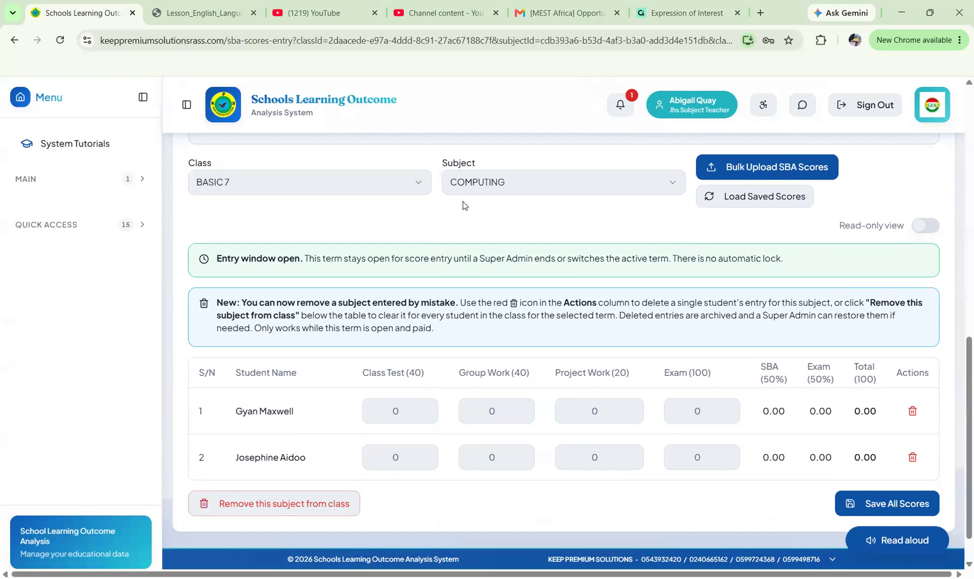
pyautogui.click(530, 193)
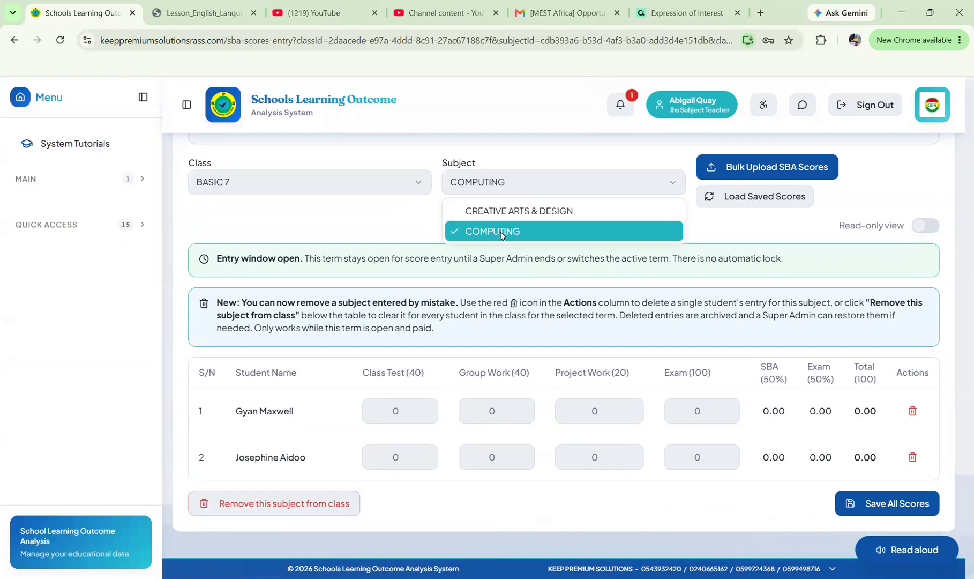
pyautogui.click(403, 220)
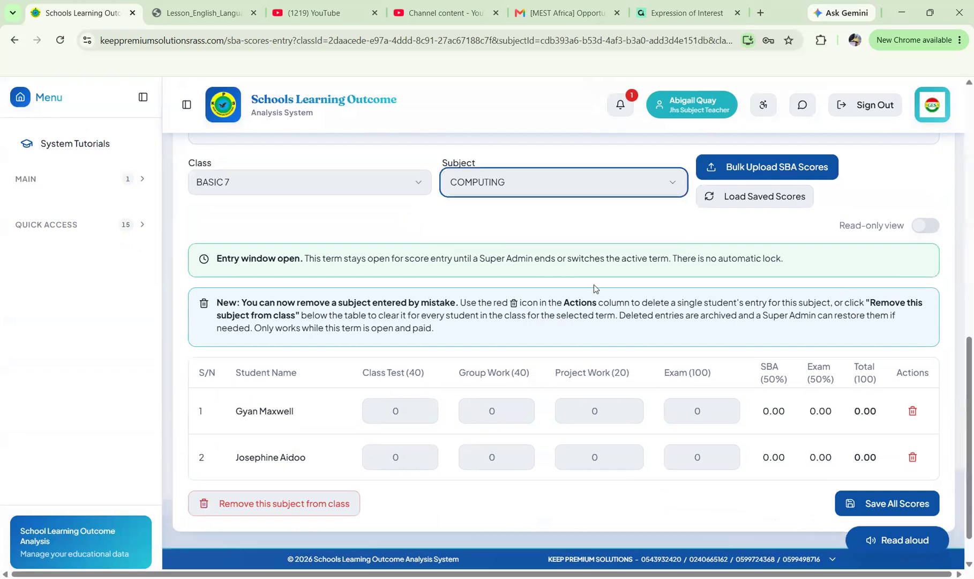
pyautogui.scroll(-1, 593, 284)
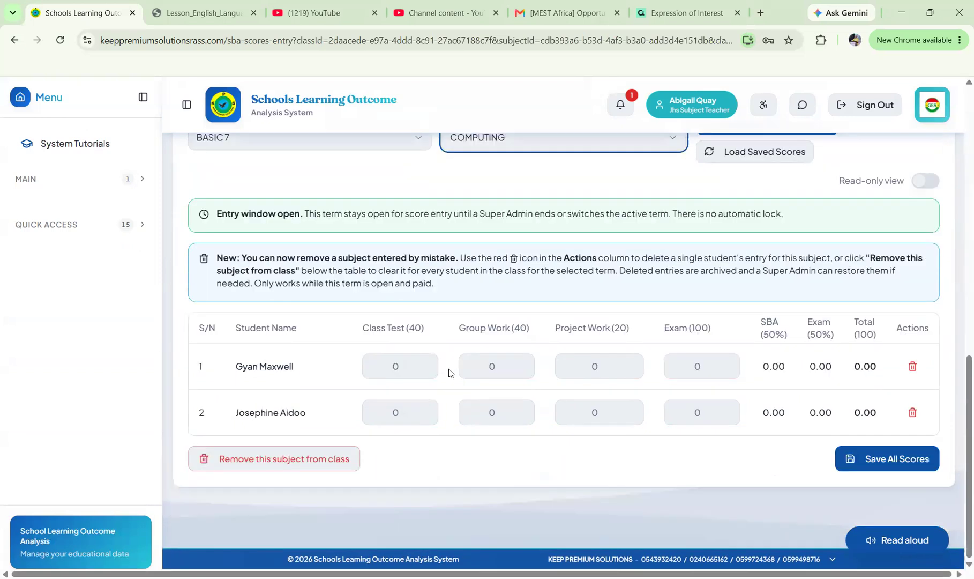
pyautogui.click(403, 368)
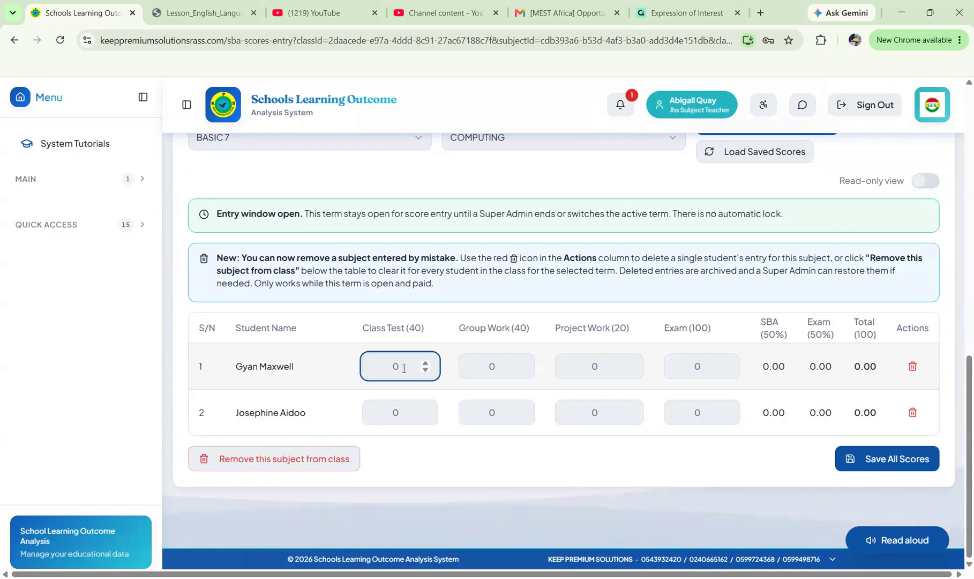
# Enter Class Test scores of 36 and 32 for the two students.
pyautogui.write('36')
pyautogui.press('BackSpace')
pyautogui.write('5.5')
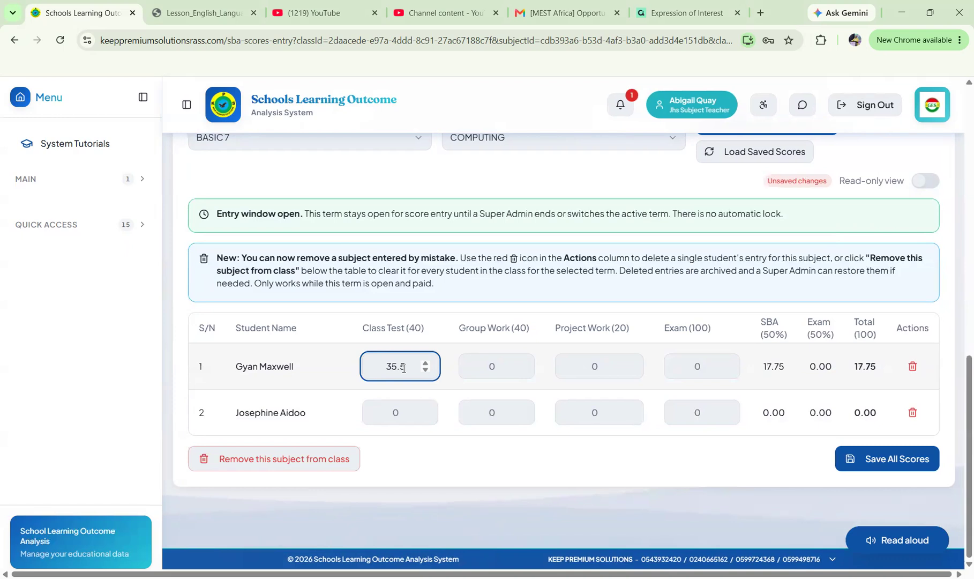
pyautogui.press('Up')
pyautogui.click(395, 416)
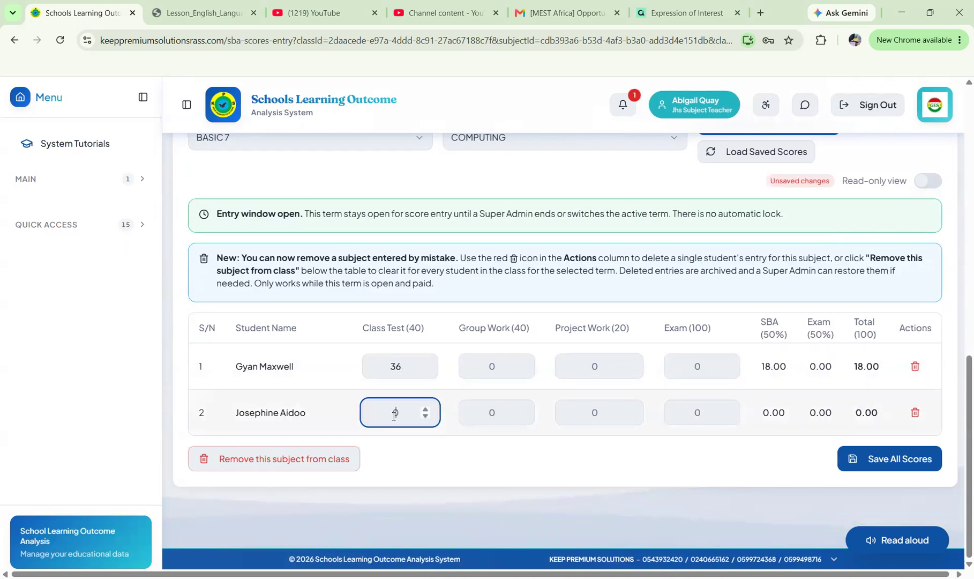
pyautogui.write('32')
# Enter Group Work scores of 40 and 39, correcting the over-limit 50.
pyautogui.click(491, 366)
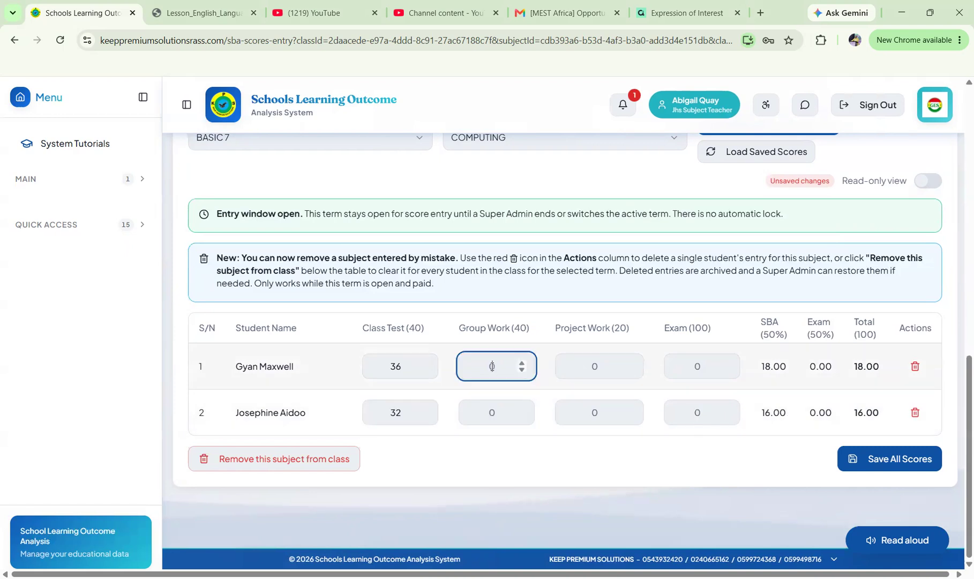
pyautogui.write('40')
pyautogui.click(497, 414)
pyautogui.write('50')
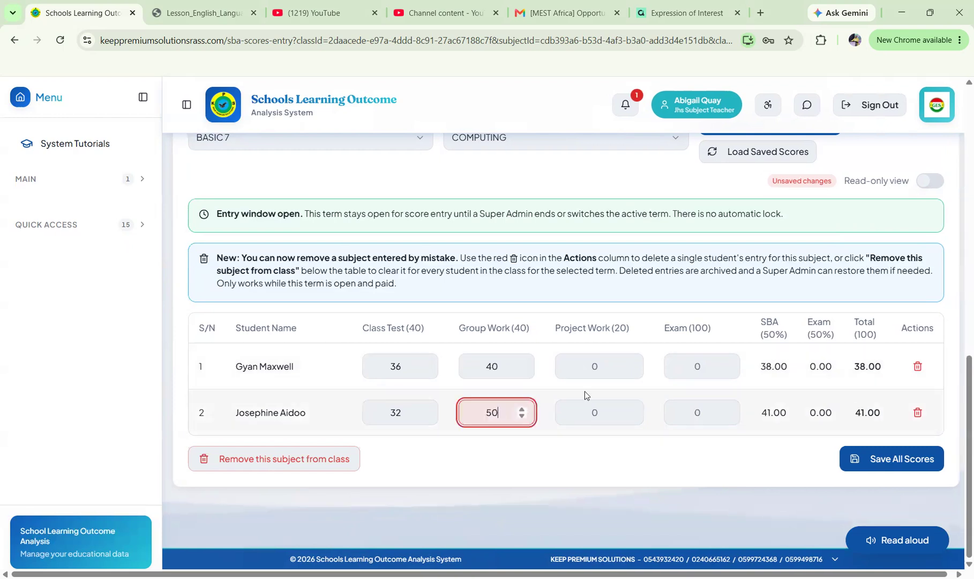
pyautogui.click(592, 367)
pyautogui.click(500, 412)
pyautogui.press('BackSpace')
pyautogui.press('BackSpace')
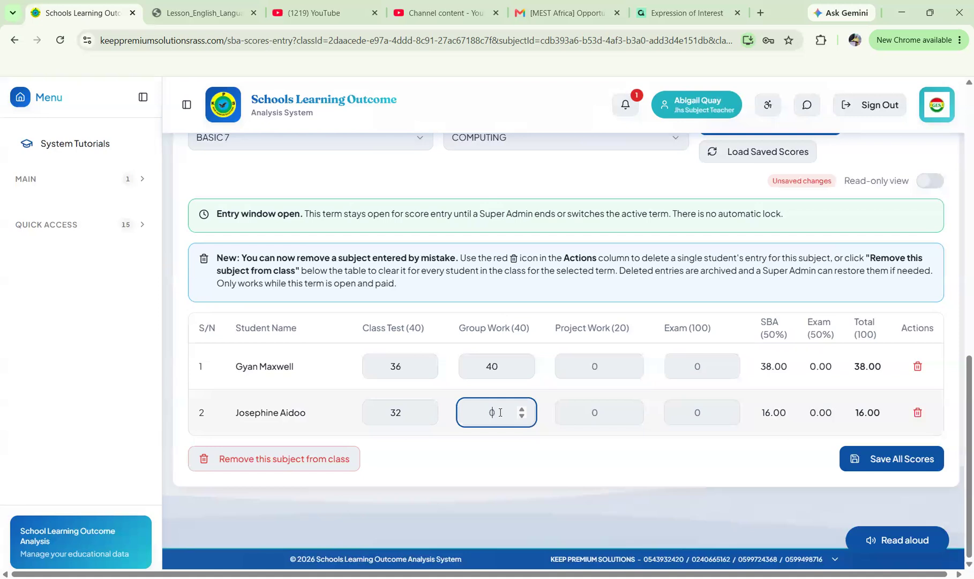
pyautogui.write('50')
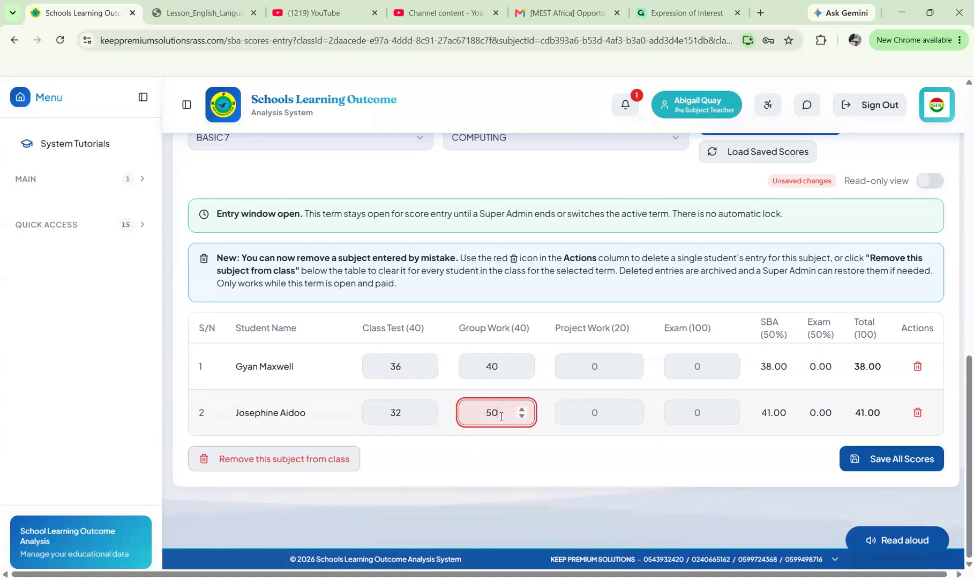
pyautogui.press('BackSpace')
pyautogui.press('BackSpace')
pyautogui.write('39')
# Enter Project Work scores of 20 and 20 and Exam scores of 56 and 80.
pyautogui.click(596, 368)
pyautogui.write('20')
pyautogui.click(593, 413)
pyautogui.write('20')
pyautogui.click(711, 363)
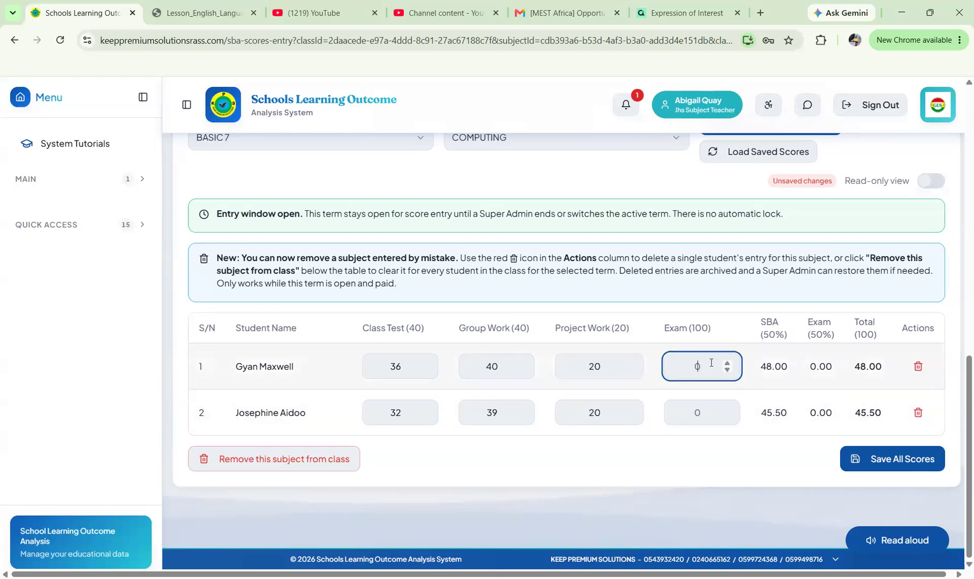
pyautogui.write('56')
pyautogui.click(706, 409)
pyautogui.write('80')
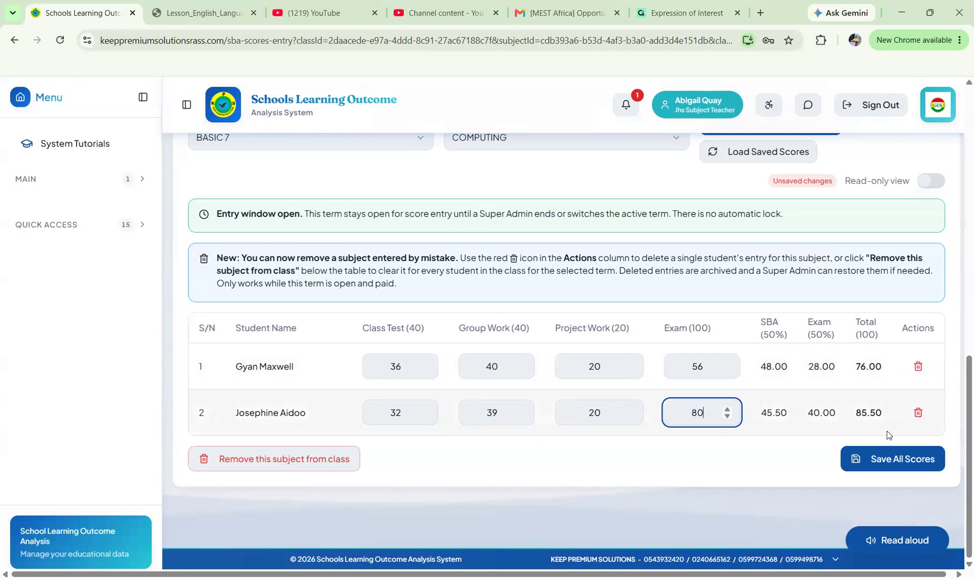
# Save all the Computing scores.
pyautogui.click(883, 460)
pyautogui.click(883, 459)
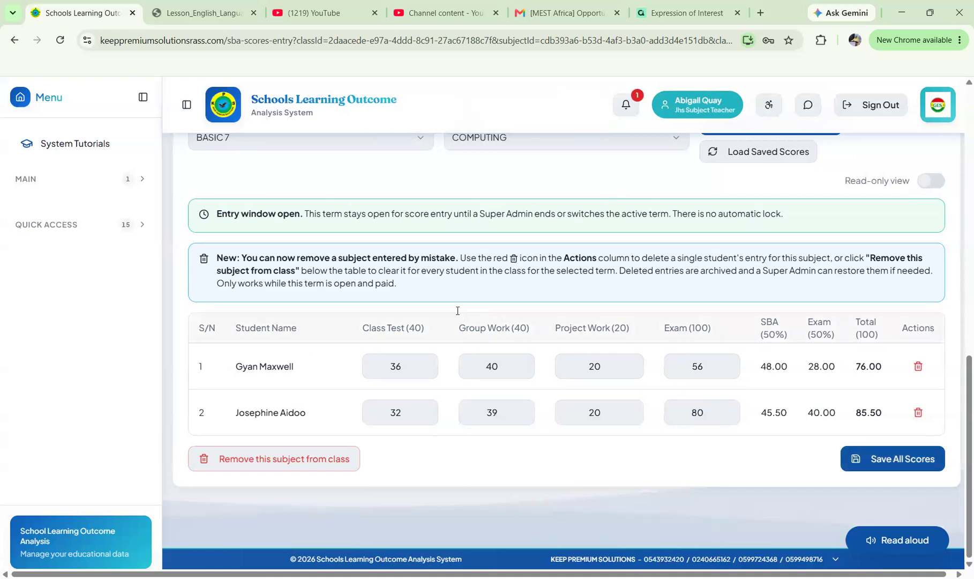
pyautogui.scroll(4, 458, 310)
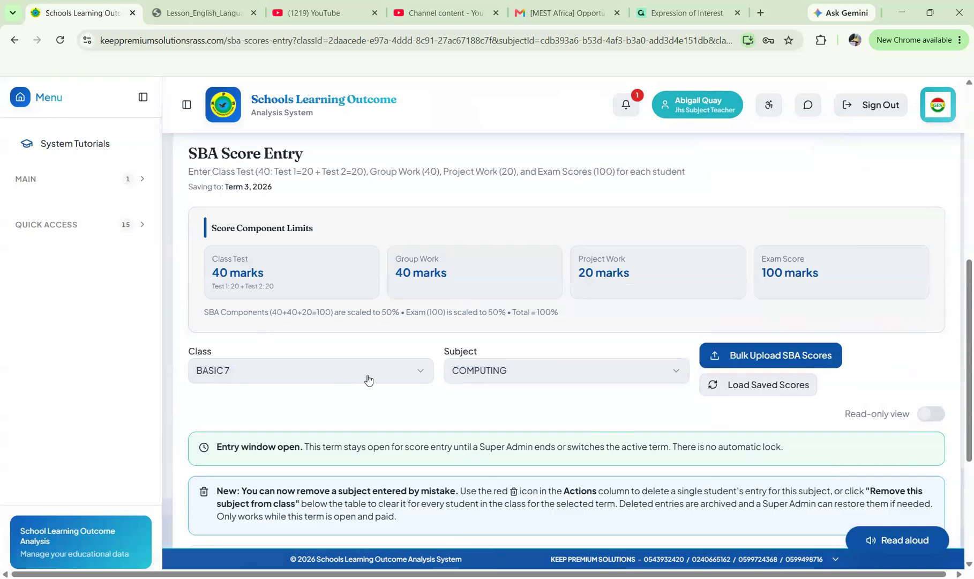
# Switch the subject to CREATIVE ARTS & DESIGN and open BASIC 7 Creative Arts score entry.
pyautogui.click(581, 375)
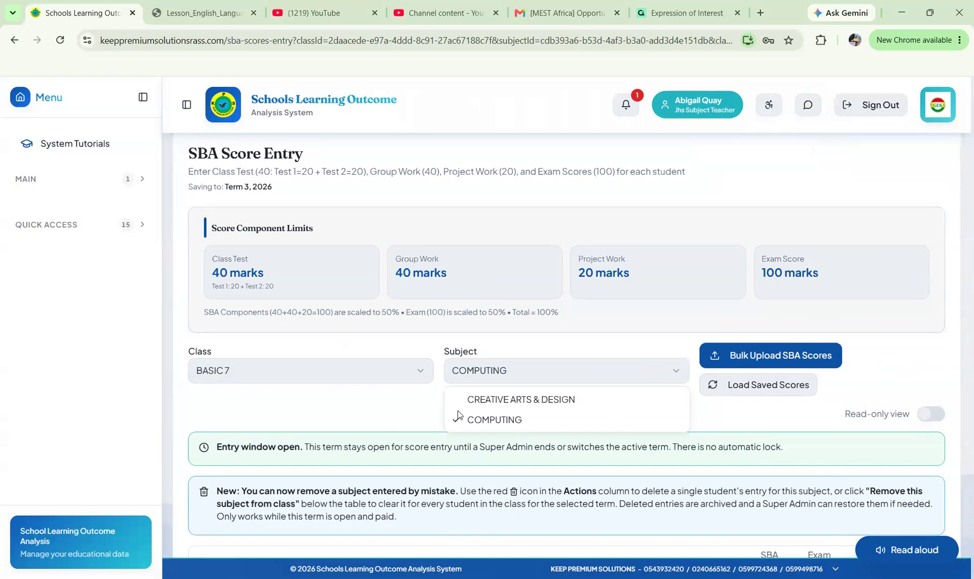
pyautogui.click(514, 404)
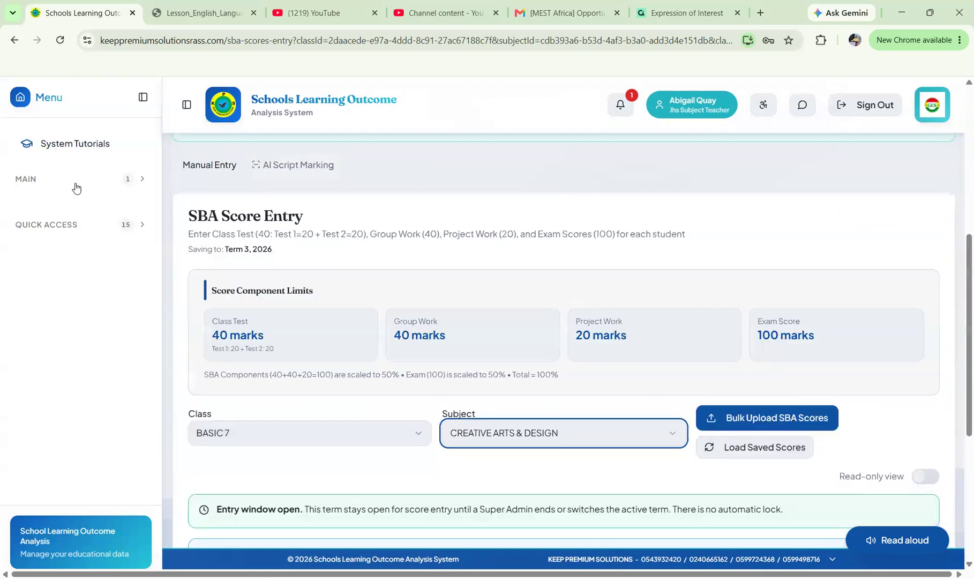
pyautogui.click(61, 208)
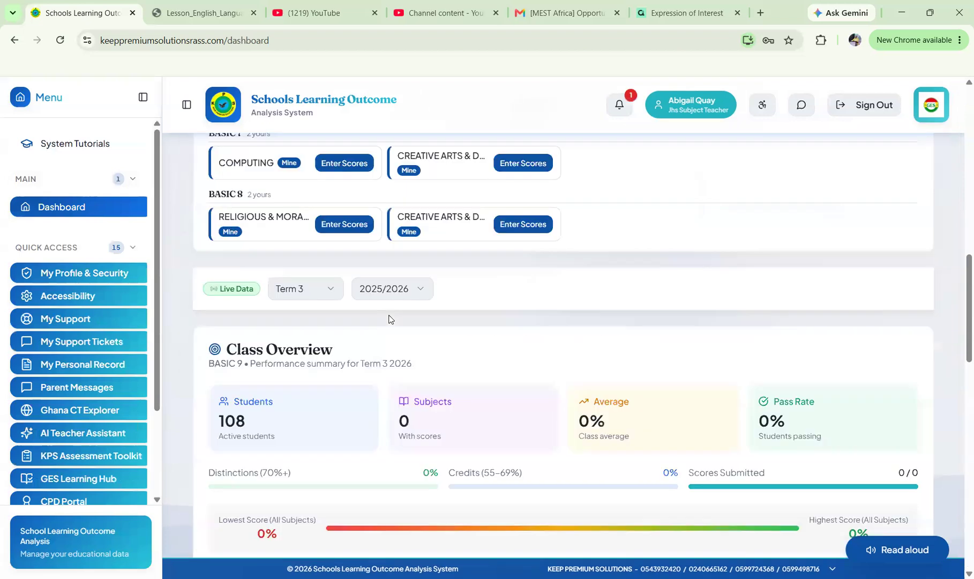
pyautogui.scroll(3, 348, 318)
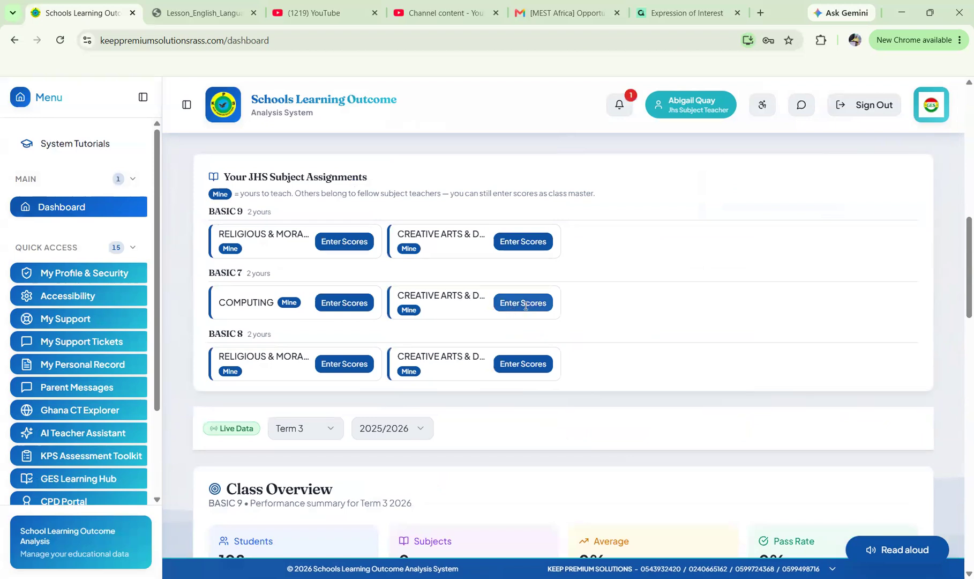
pyautogui.click(525, 303)
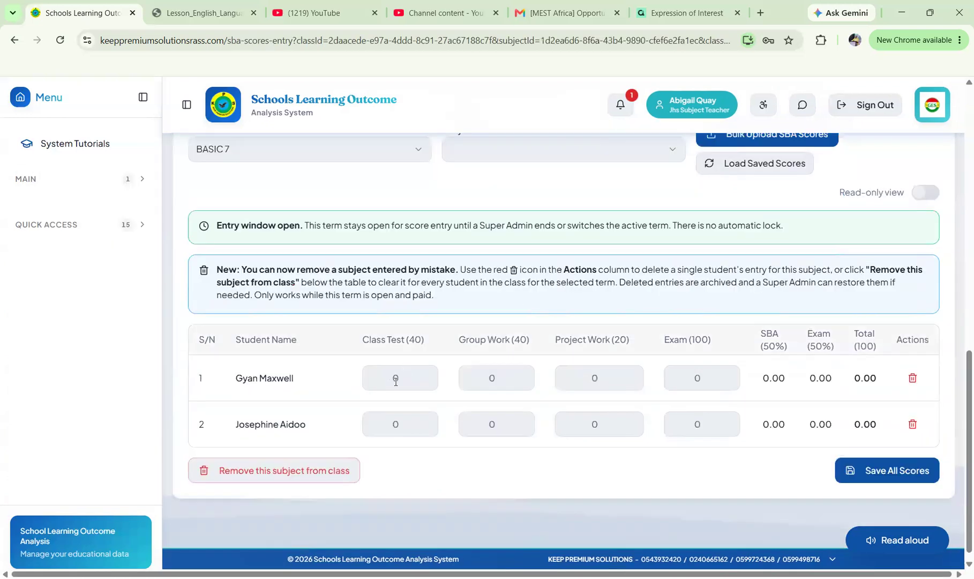
# Enter Class Test scores 36 and 32 and Group Work scores 39 and 38.
pyautogui.click(396, 381)
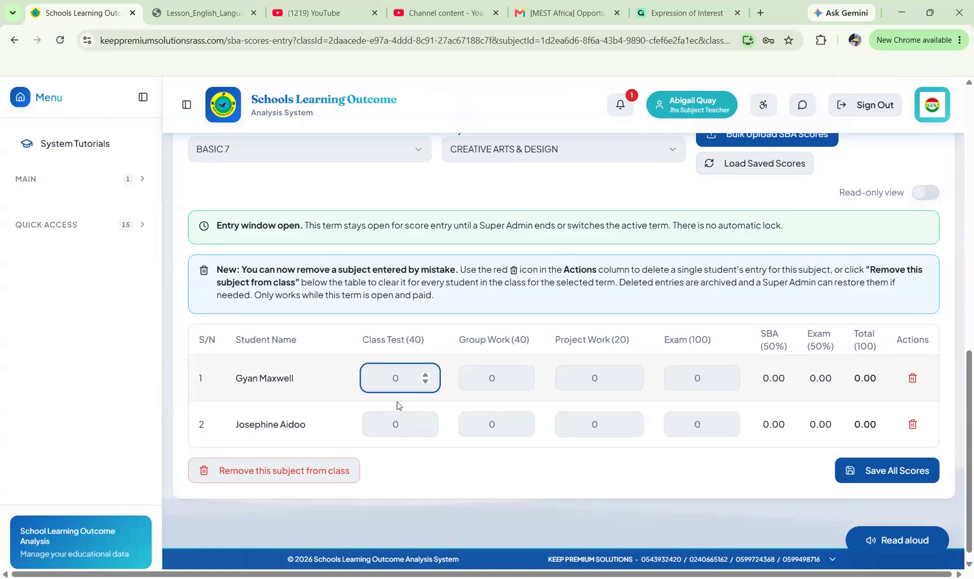
pyautogui.write('36')
pyautogui.click(398, 425)
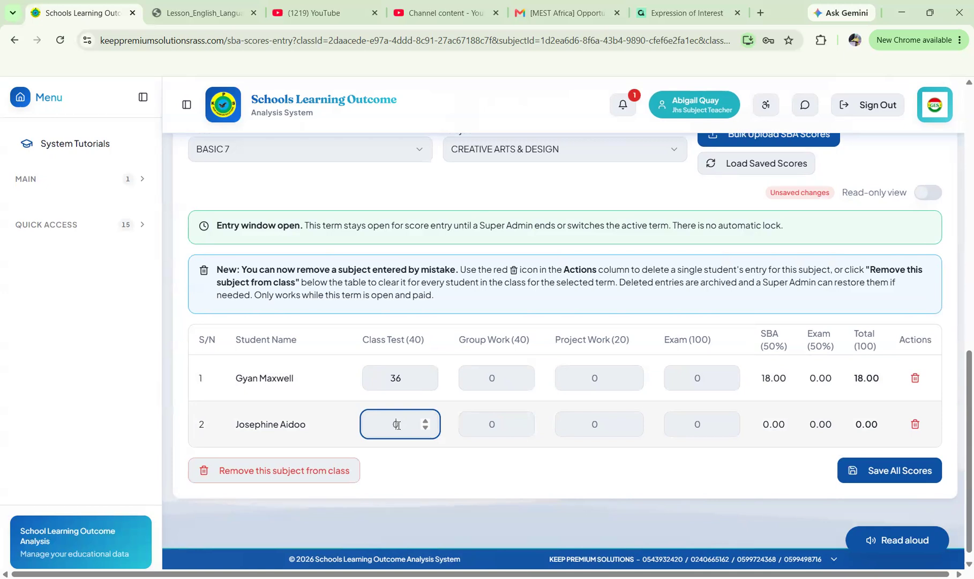
pyautogui.write('32')
pyautogui.click(496, 378)
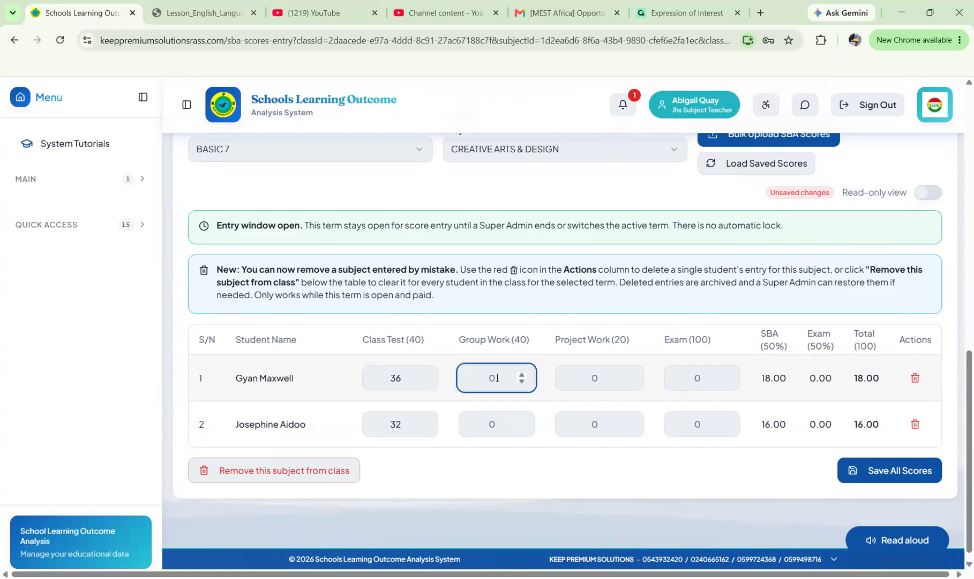
pyautogui.write('39')
pyautogui.click(496, 426)
pyautogui.write('38')
# Enter Project Work 12 and 13 and Exam 85 and 90, then save all scores.
pyautogui.click(594, 378)
pyautogui.write('12')
pyautogui.click(595, 431)
pyautogui.write('13')
pyautogui.click(701, 373)
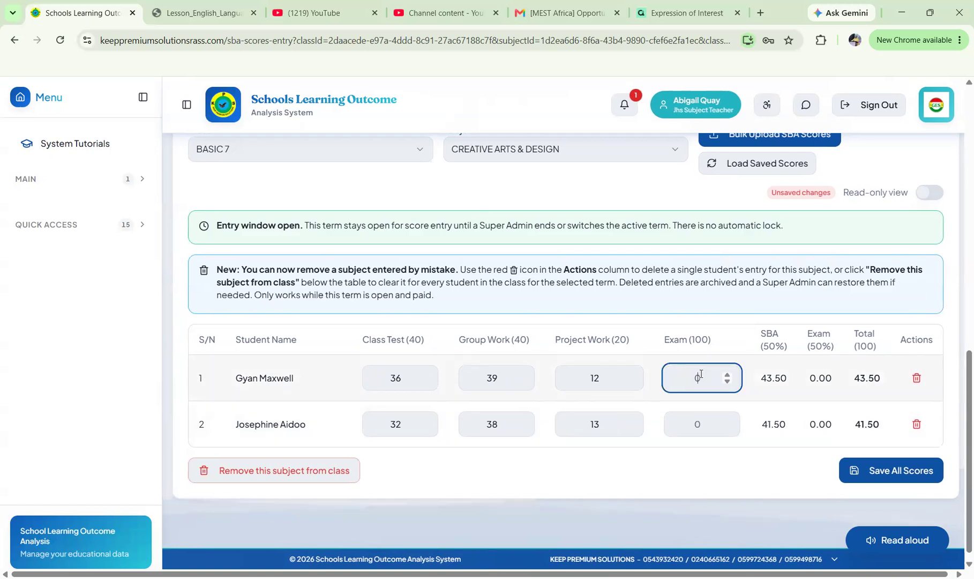
pyautogui.write('85')
pyautogui.click(701, 424)
pyautogui.write('90')
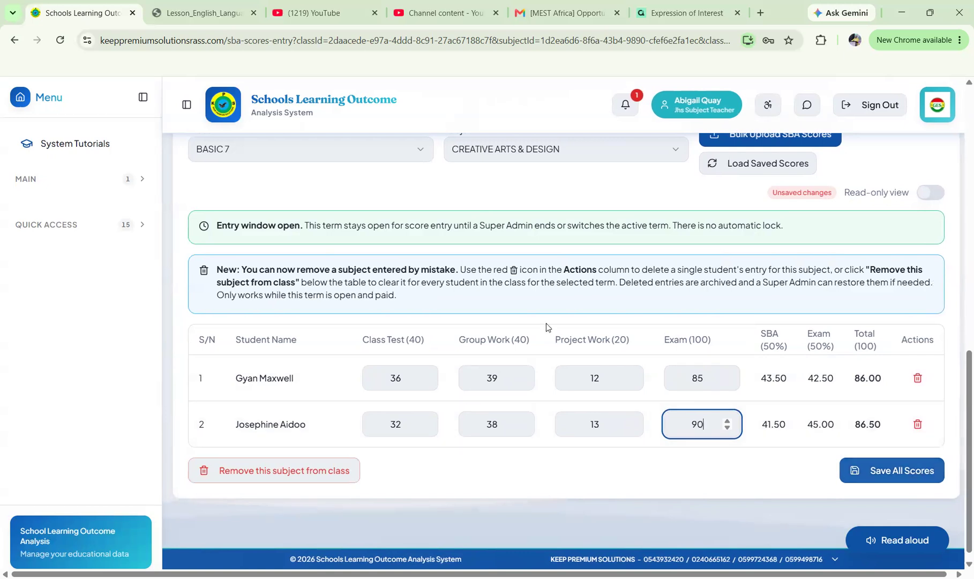
pyautogui.press('Tab')
pyautogui.press('Return')
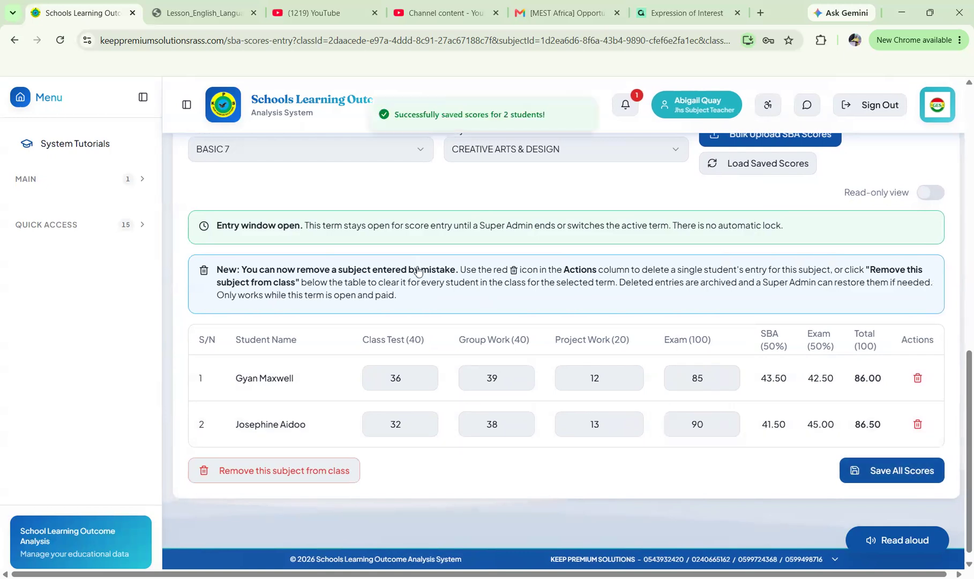
pyautogui.scroll(3, 166, 250)
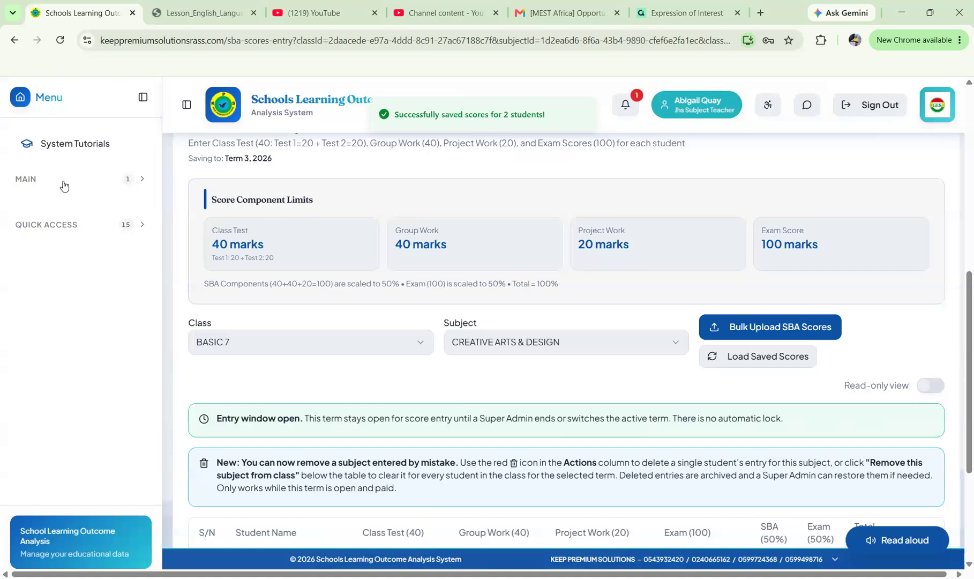
# Return to the dashboard, try a BASIC 8 subject's score entry, then go back to the subject assignments.
pyautogui.click(74, 207)
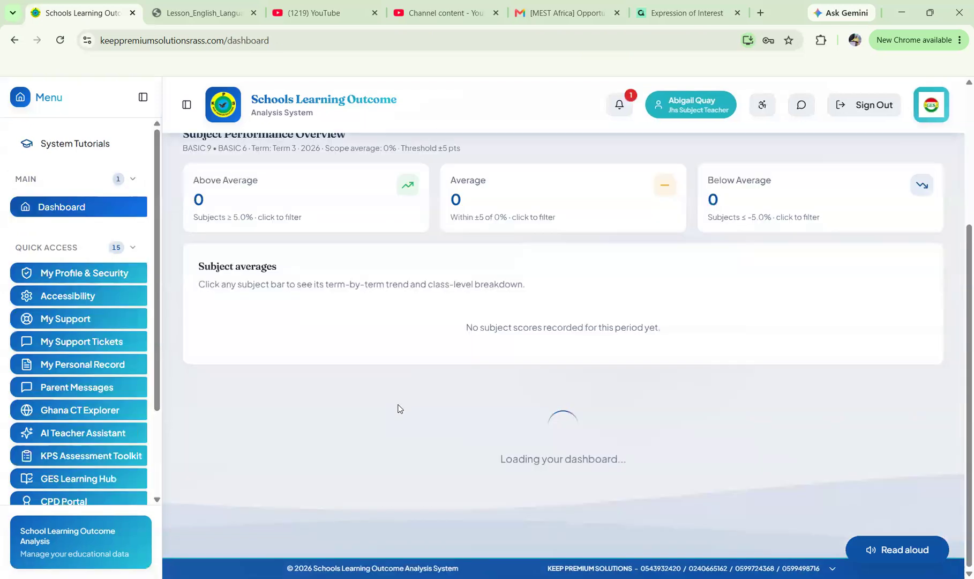
pyautogui.scroll(-5, 398, 409)
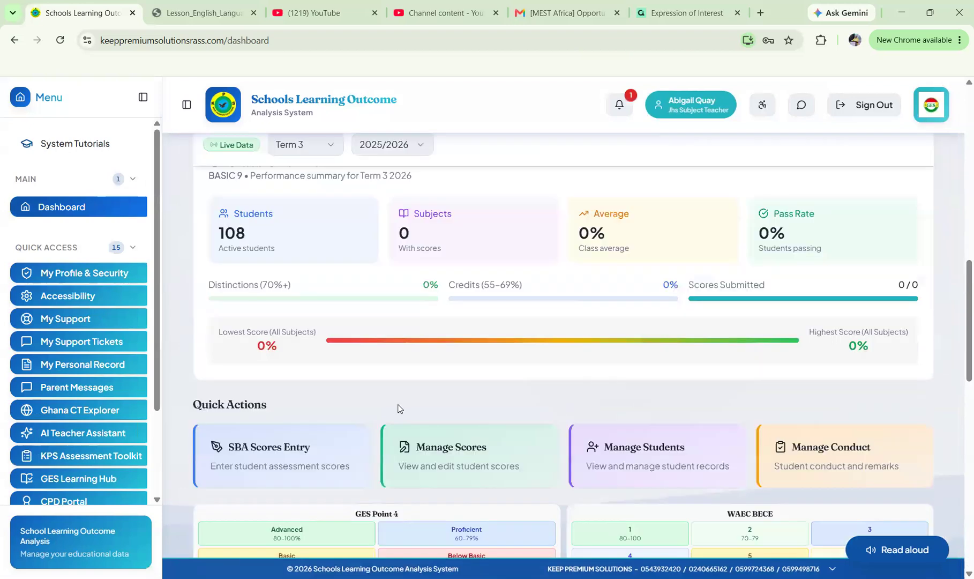
pyautogui.scroll(-6, 398, 409)
pyautogui.scroll(10, 316, 260)
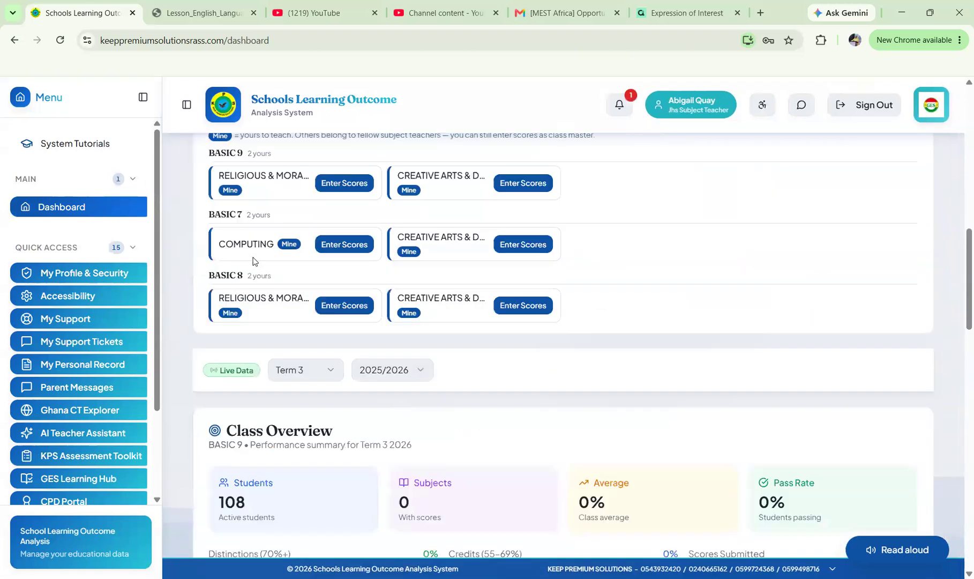
pyautogui.click(343, 305)
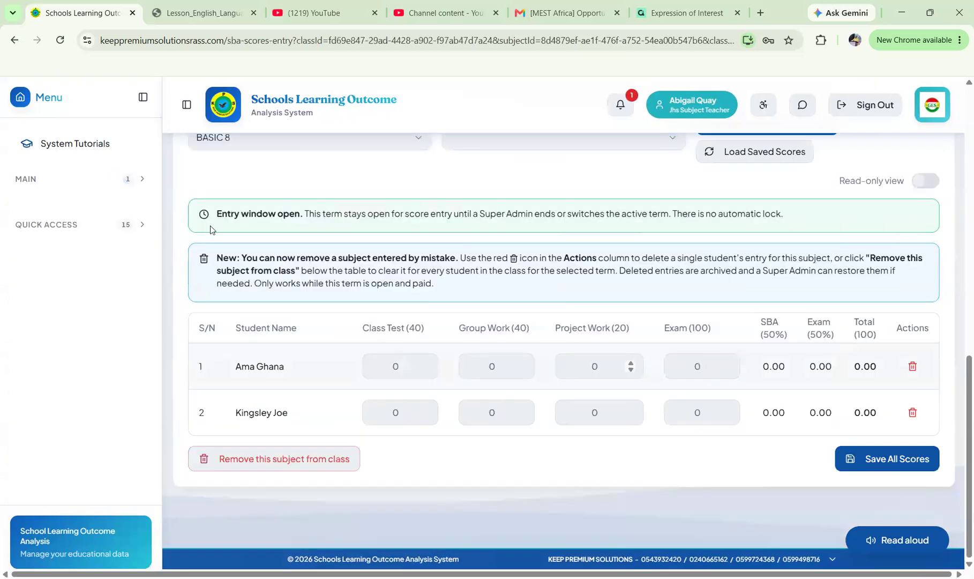
pyautogui.click(52, 185)
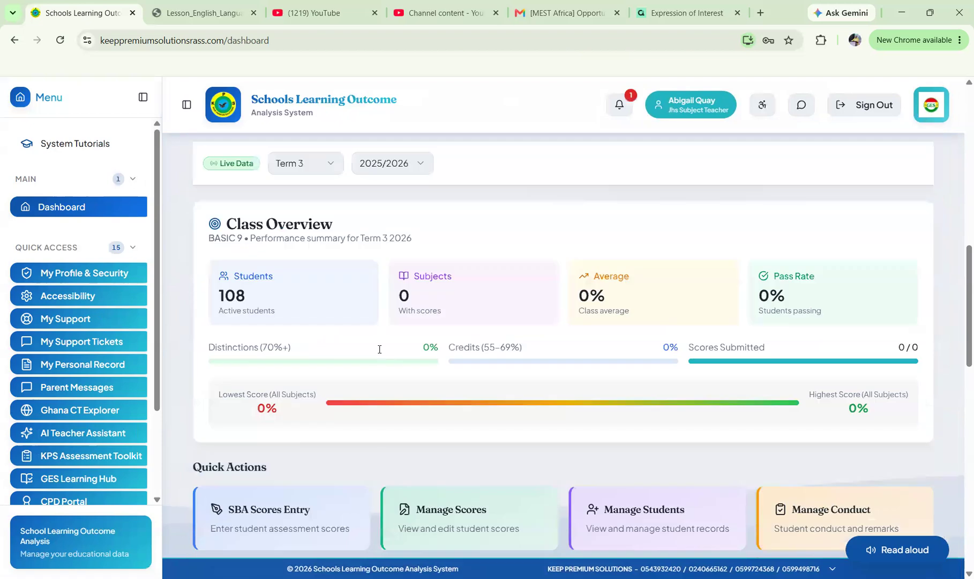
pyautogui.scroll(2, 379, 352)
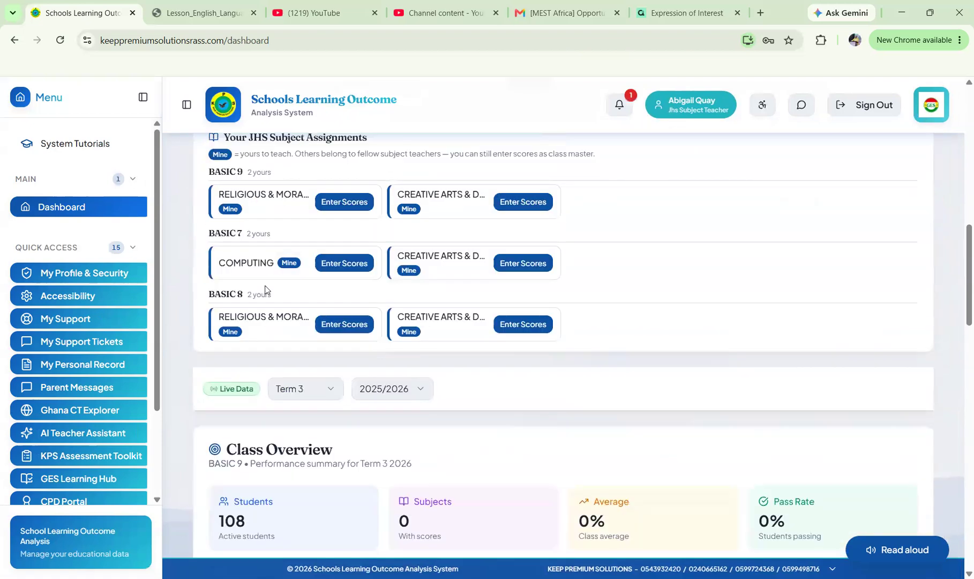
pyautogui.scroll(2, 300, 284)
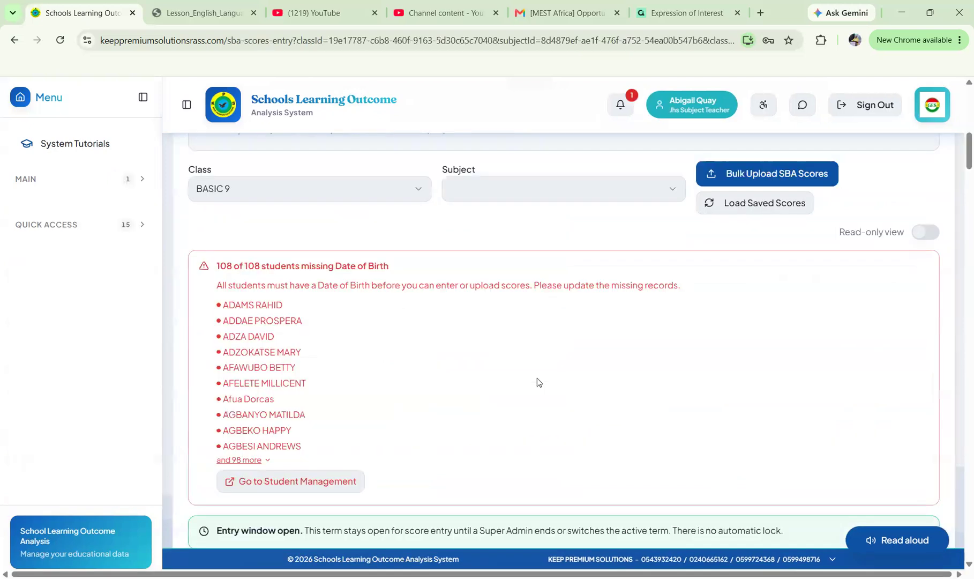
pyautogui.scroll(-1, 538, 382)
pyautogui.scroll(-6, 538, 380)
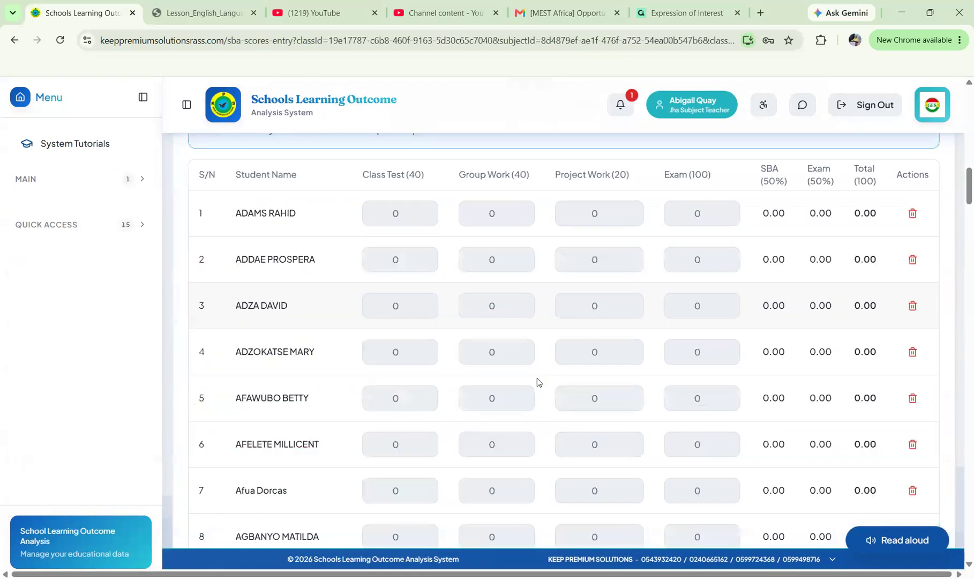
pyautogui.scroll(5, 536, 378)
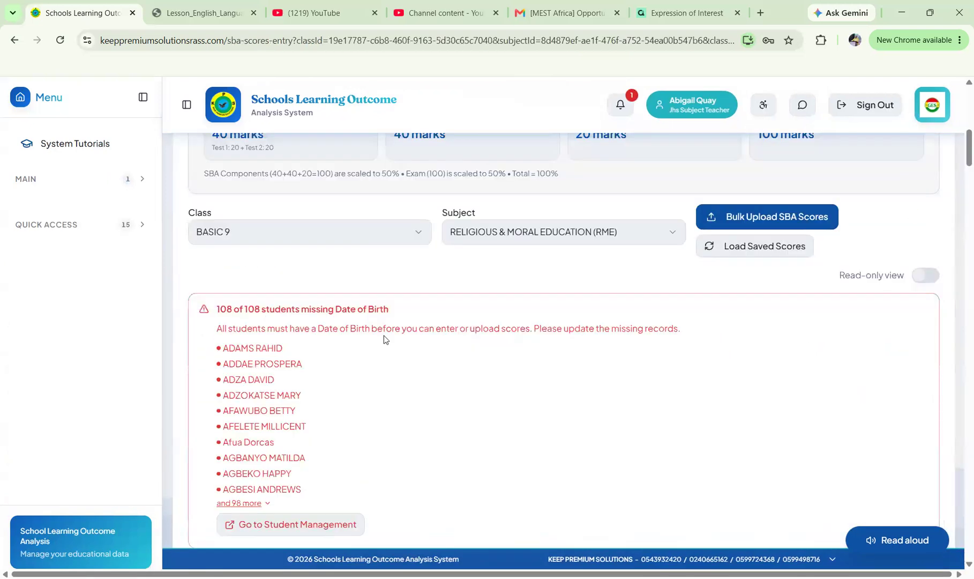
pyautogui.scroll(-1, 383, 339)
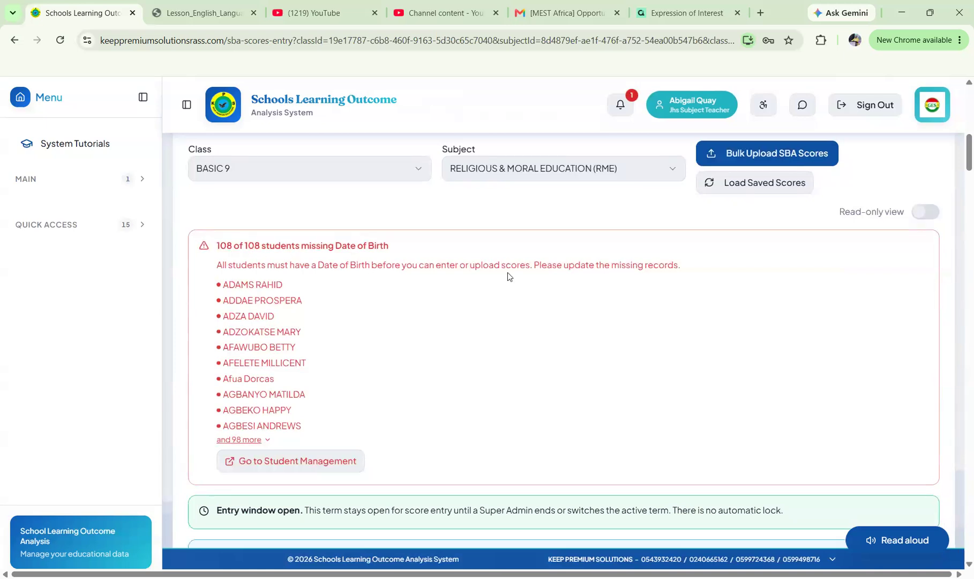
pyautogui.scroll(-4, 508, 272)
pyautogui.scroll(-4, 507, 272)
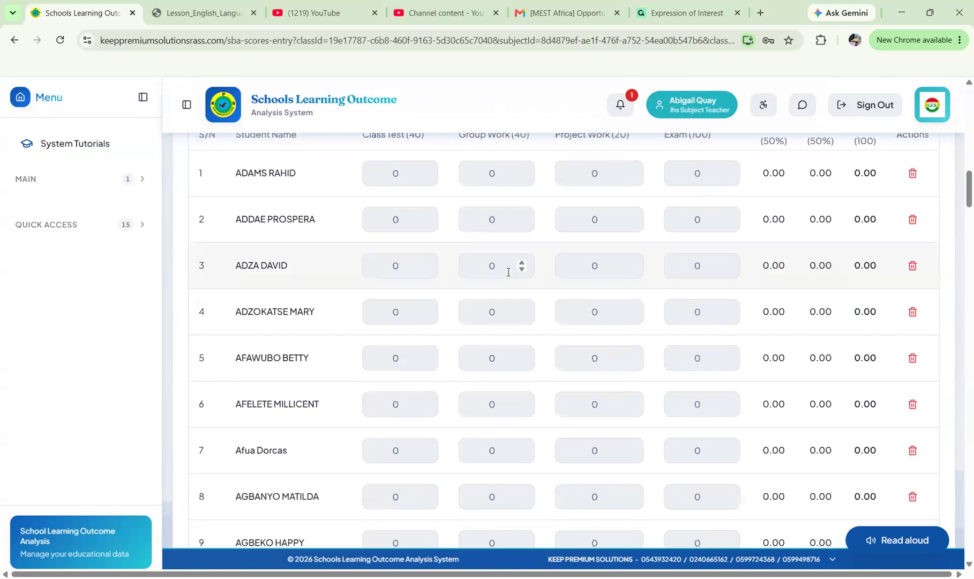
pyautogui.scroll(-6, 508, 271)
pyautogui.scroll(5, 508, 276)
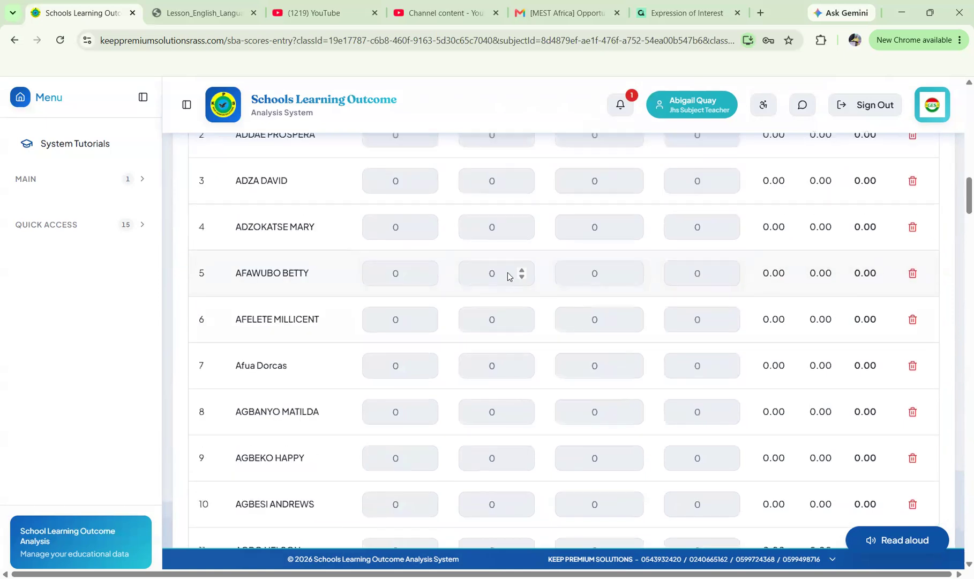
pyautogui.scroll(8, 508, 274)
pyautogui.scroll(-8, 508, 276)
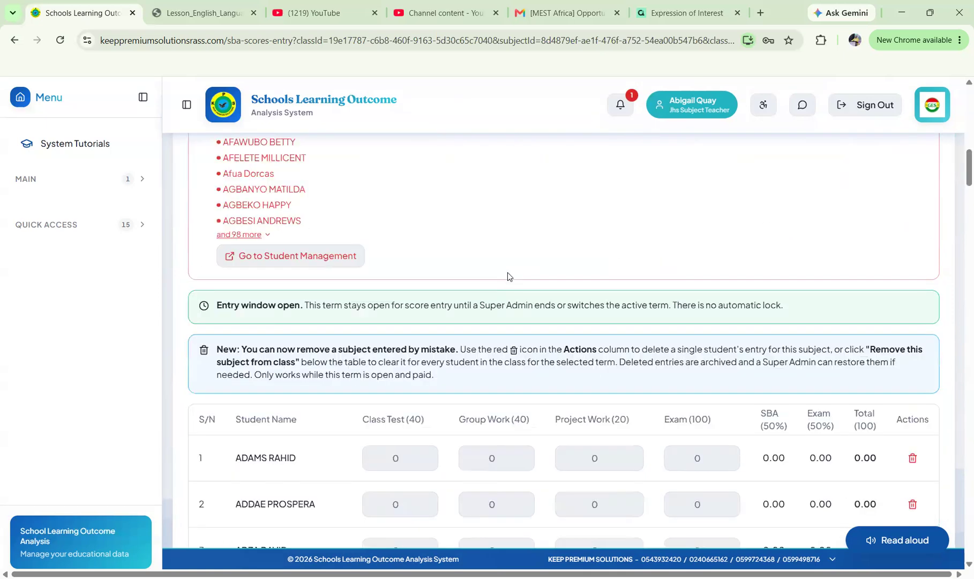
pyautogui.scroll(4, 507, 272)
pyautogui.scroll(-6, 461, 338)
pyautogui.click(405, 363)
pyautogui.scroll(2, 461, 273)
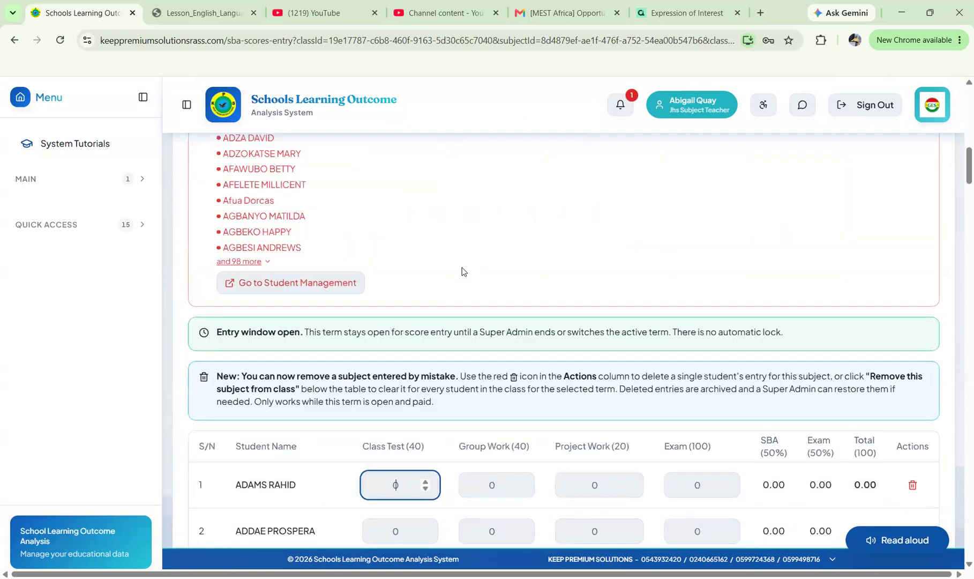
pyautogui.scroll(-1, 463, 311)
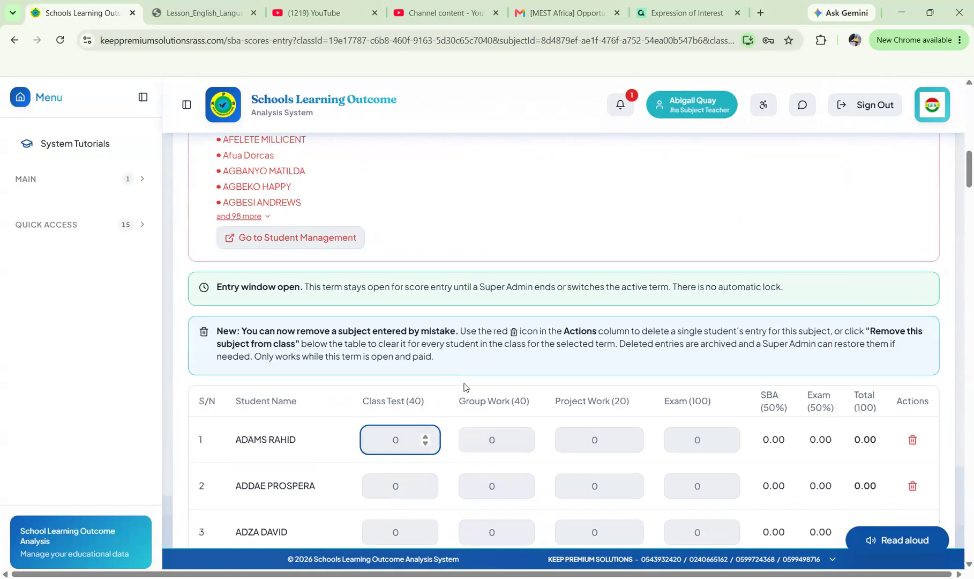
pyautogui.scroll(4, 464, 387)
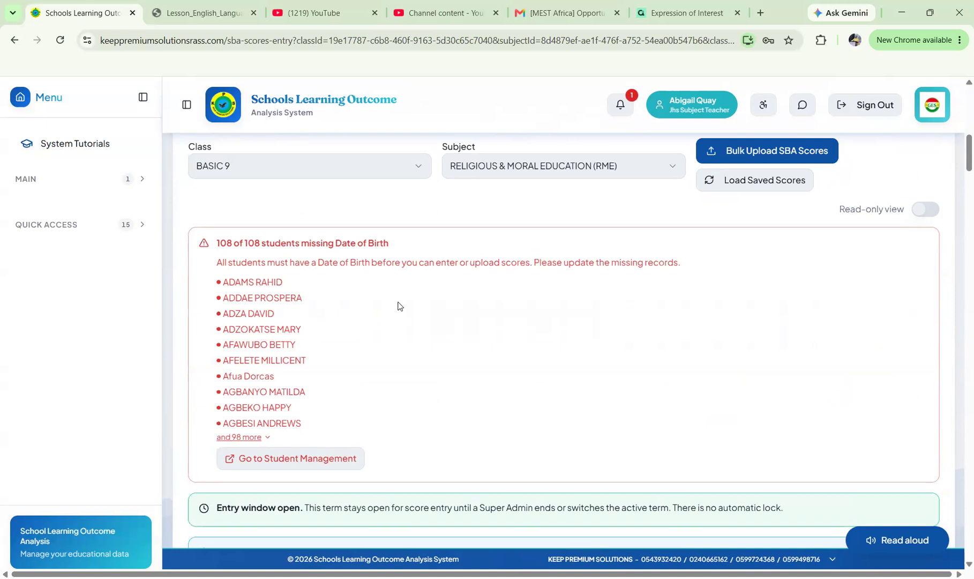
pyautogui.scroll(-2, 398, 306)
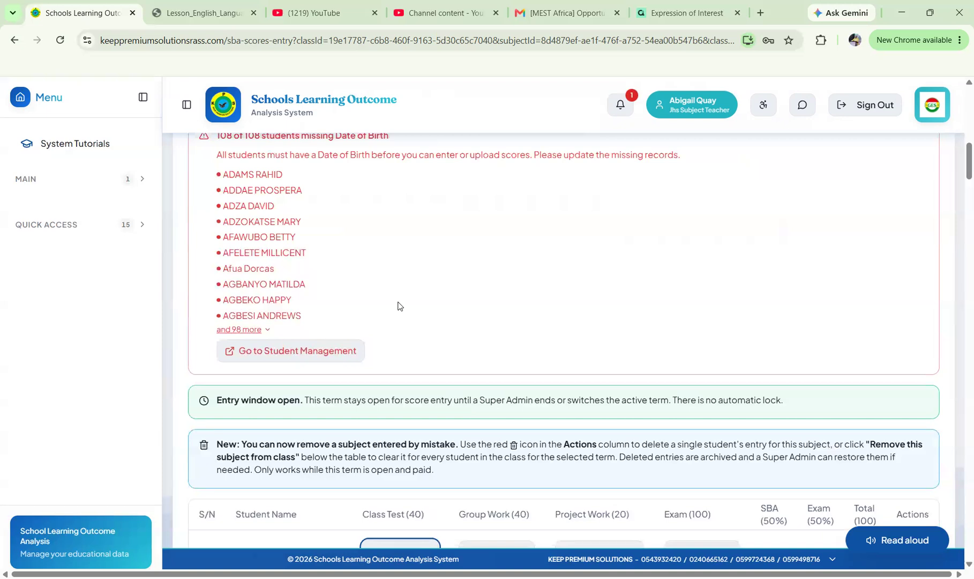
pyautogui.scroll(-2, 398, 306)
pyautogui.scroll(-1, 398, 302)
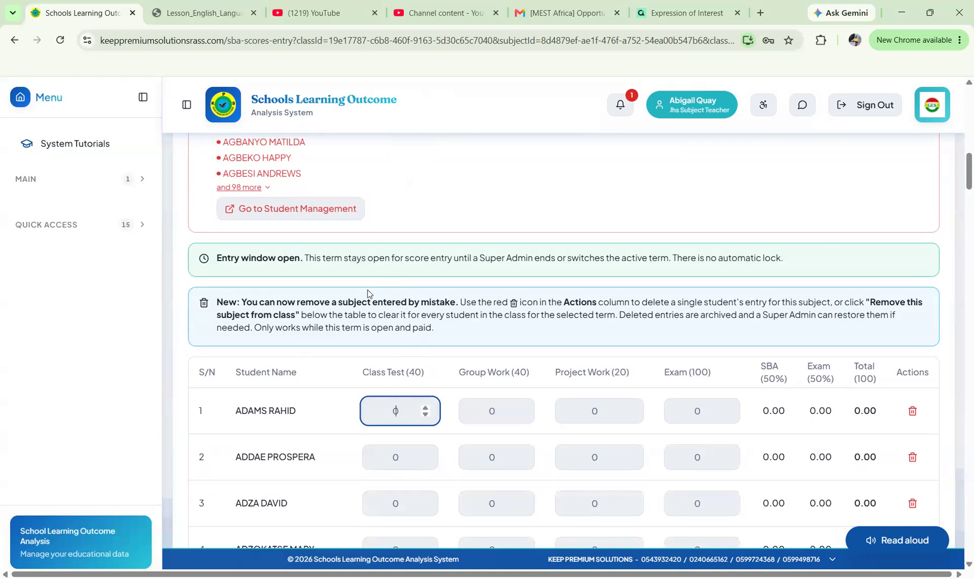
pyautogui.scroll(2, 294, 231)
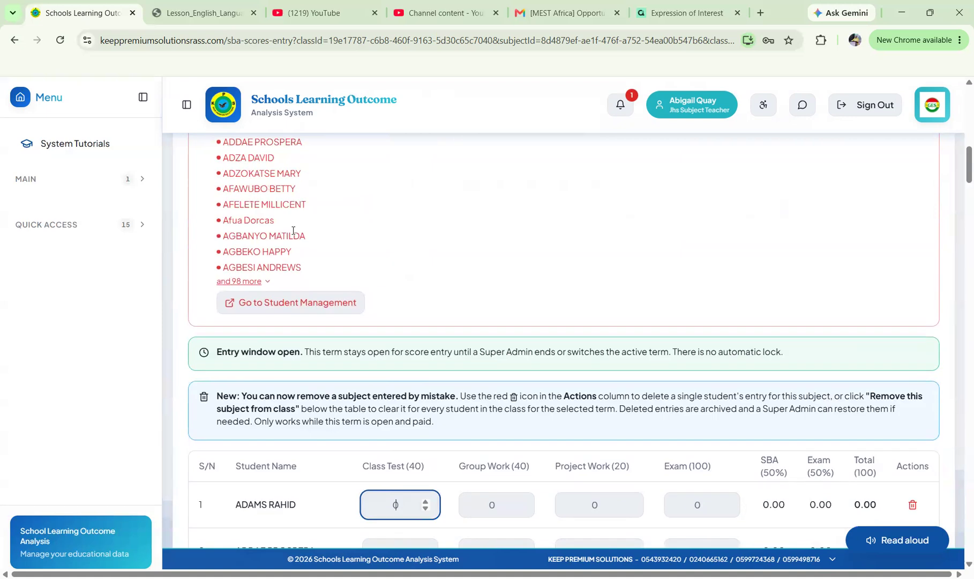
pyautogui.scroll(2, 293, 231)
pyautogui.scroll(1, 293, 230)
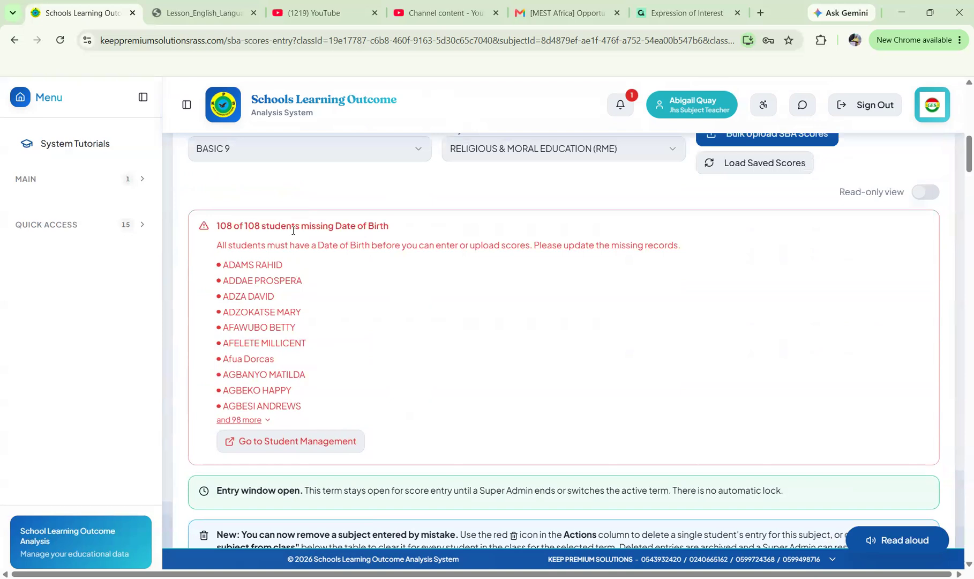
pyautogui.scroll(-3, 331, 318)
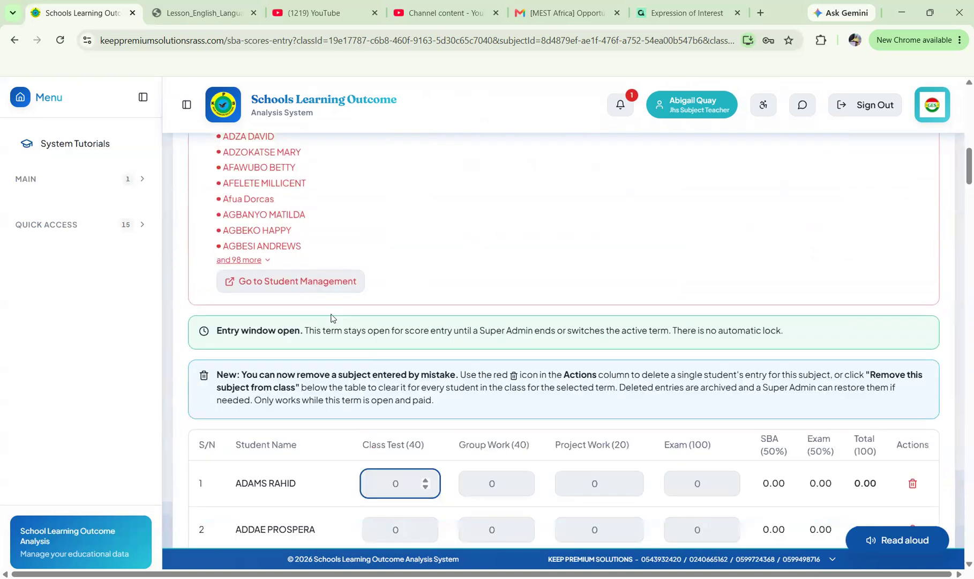
pyautogui.scroll(-5, 331, 318)
pyautogui.scroll(6, 331, 318)
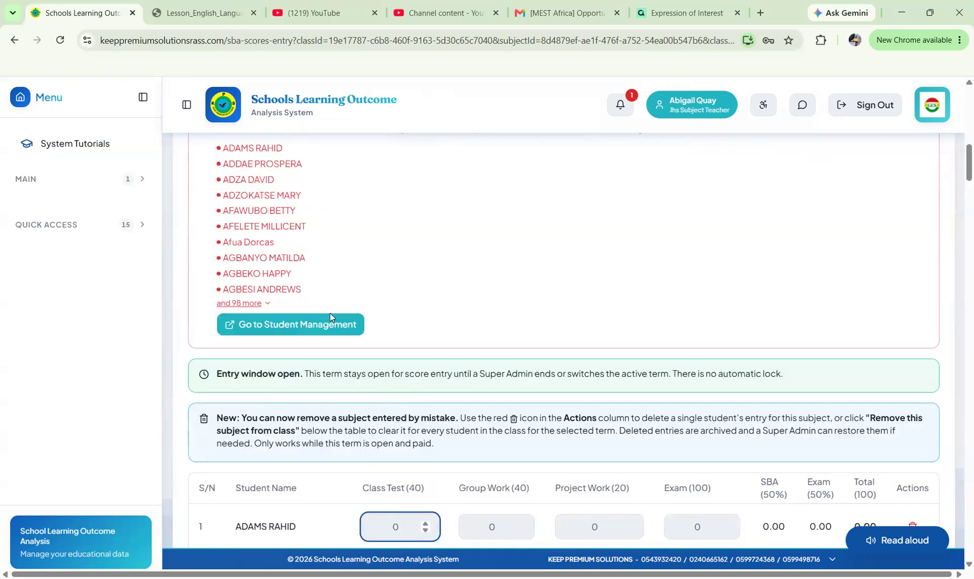
pyautogui.scroll(4, 330, 316)
pyautogui.scroll(5, 80, 225)
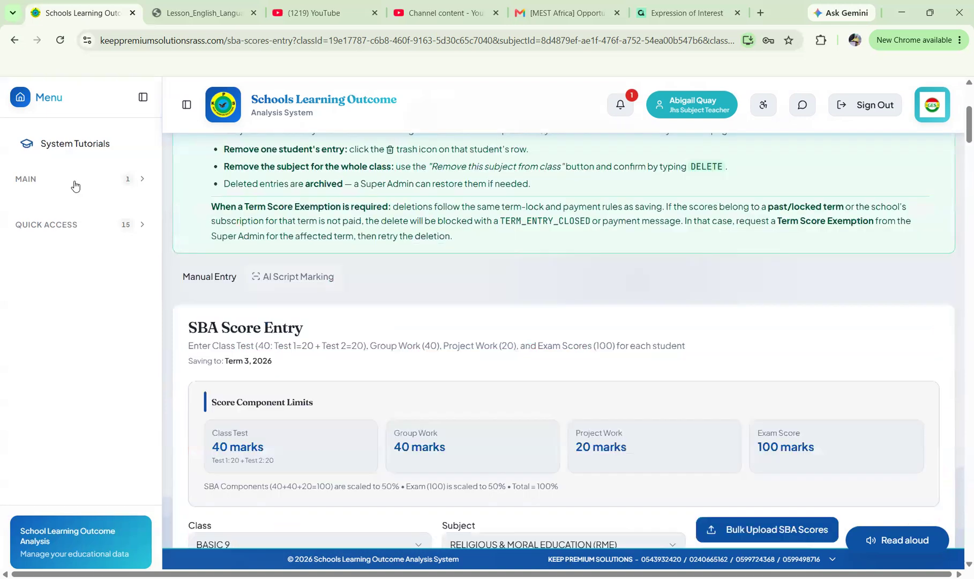
# Leave Basic 9 RME score entry for the teacher dashboard and scroll down the Quick Access list.
pyautogui.click(76, 211)
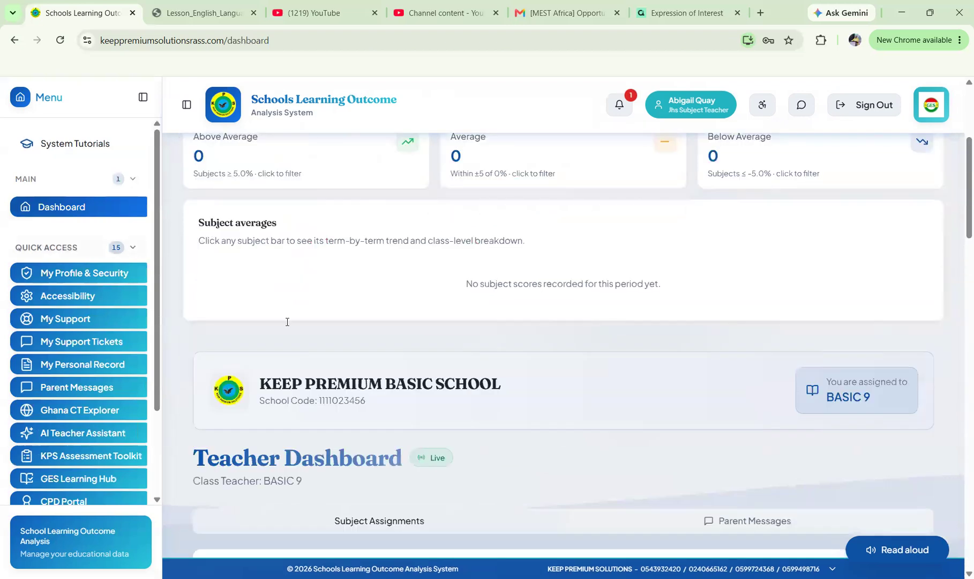
pyautogui.scroll(-4, 290, 324)
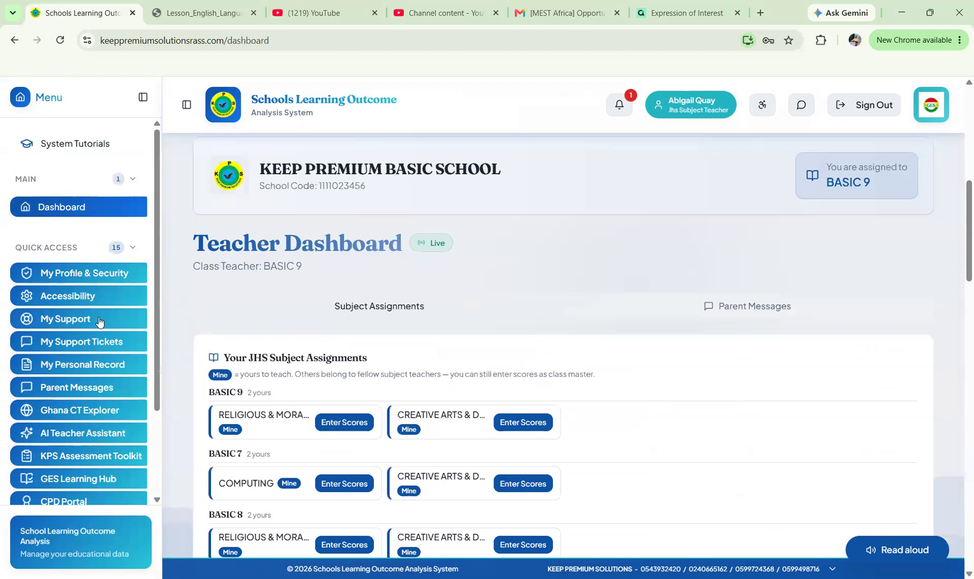
pyautogui.scroll(-2, 99, 321)
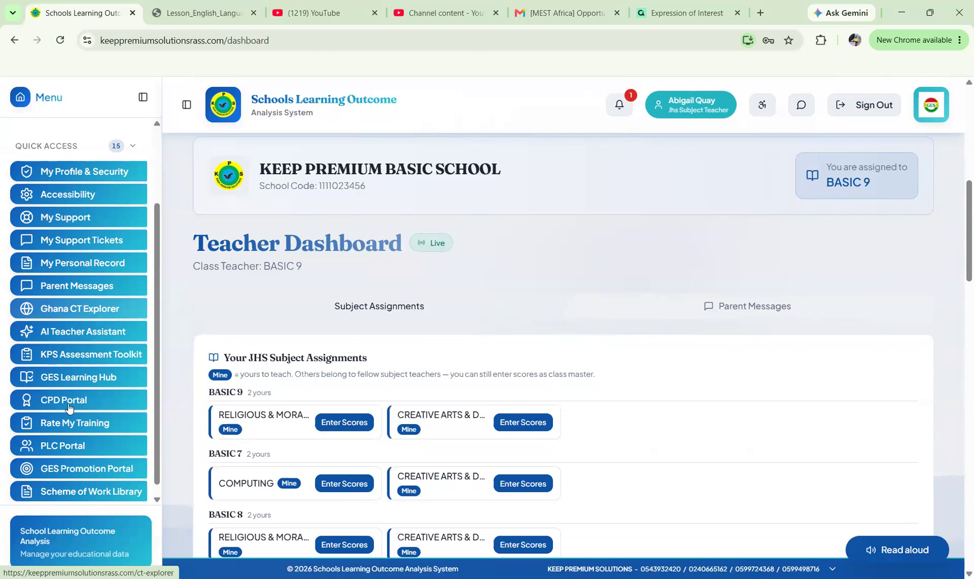
pyautogui.scroll(-1, 67, 412)
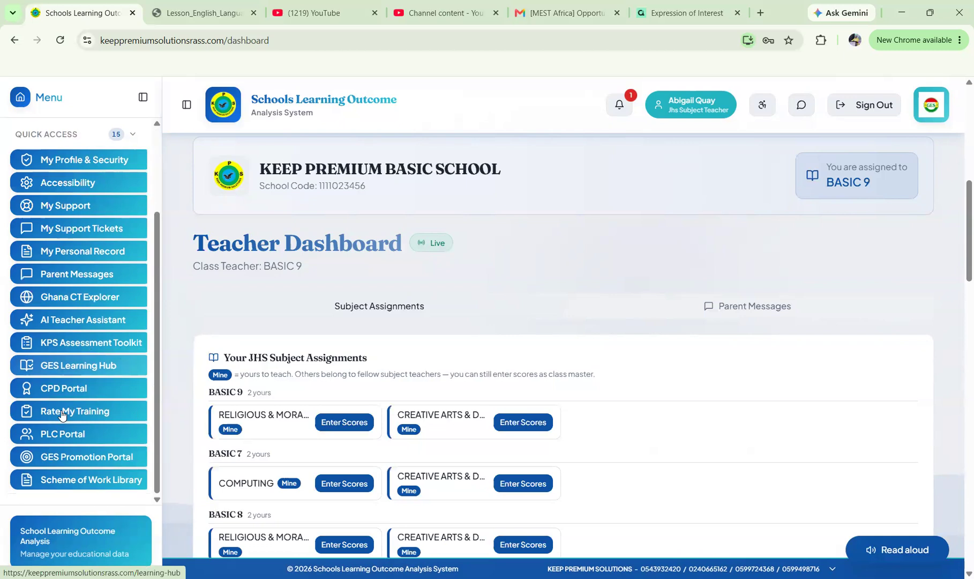
# View the Rate My Training page, whose only session opens 2026-09-14, then return to the Dashboard.
pyautogui.click(62, 412)
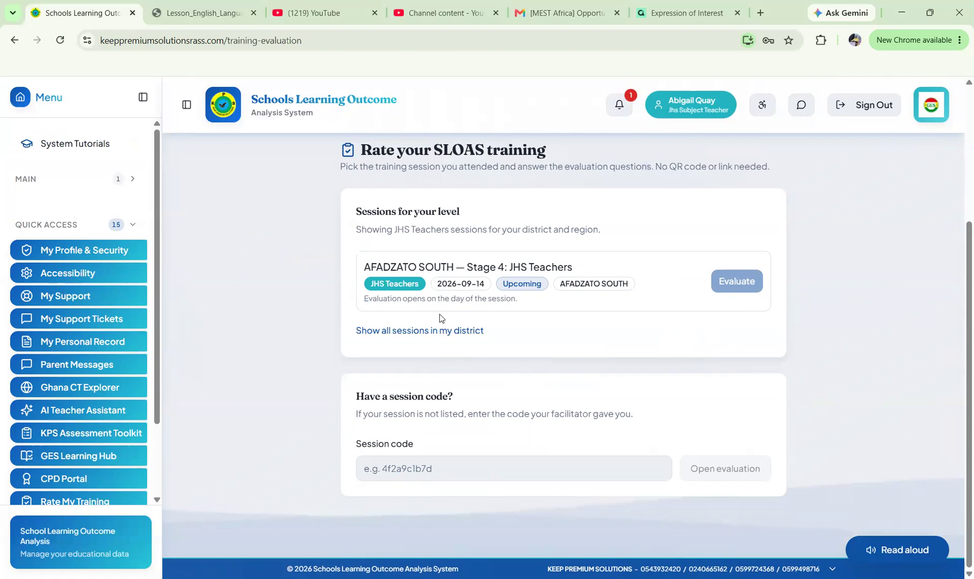
pyautogui.click(61, 183)
pyautogui.click(76, 219)
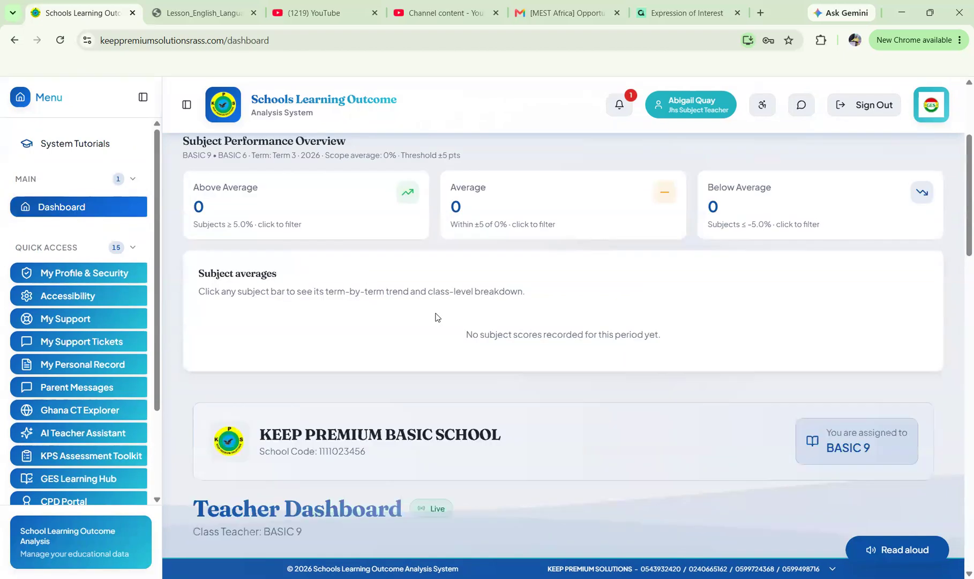
# Scroll the dashboard and sidebar to locate Ghana CT Explorer in Quick Access.
pyautogui.scroll(-6, 436, 316)
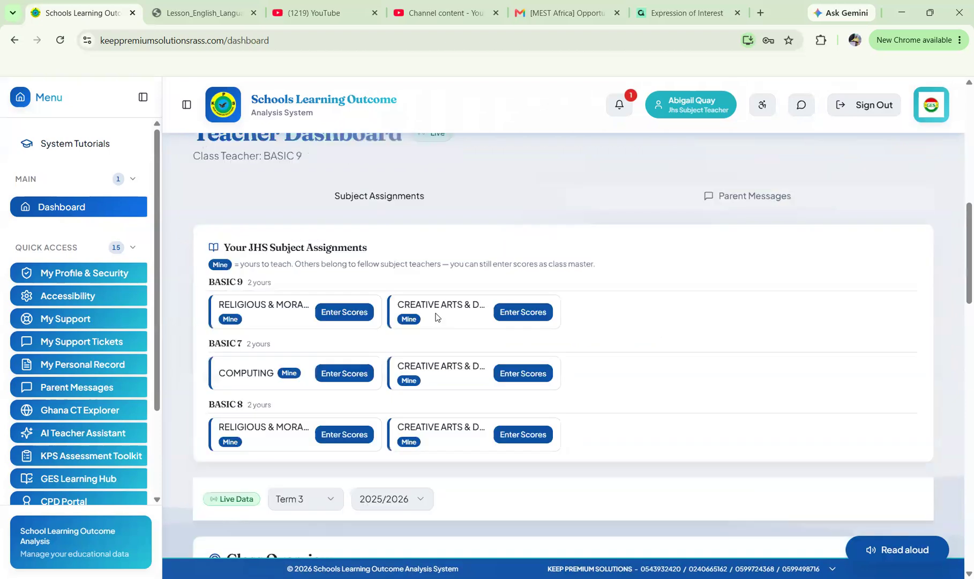
pyautogui.scroll(5, 436, 317)
pyautogui.scroll(5, 436, 316)
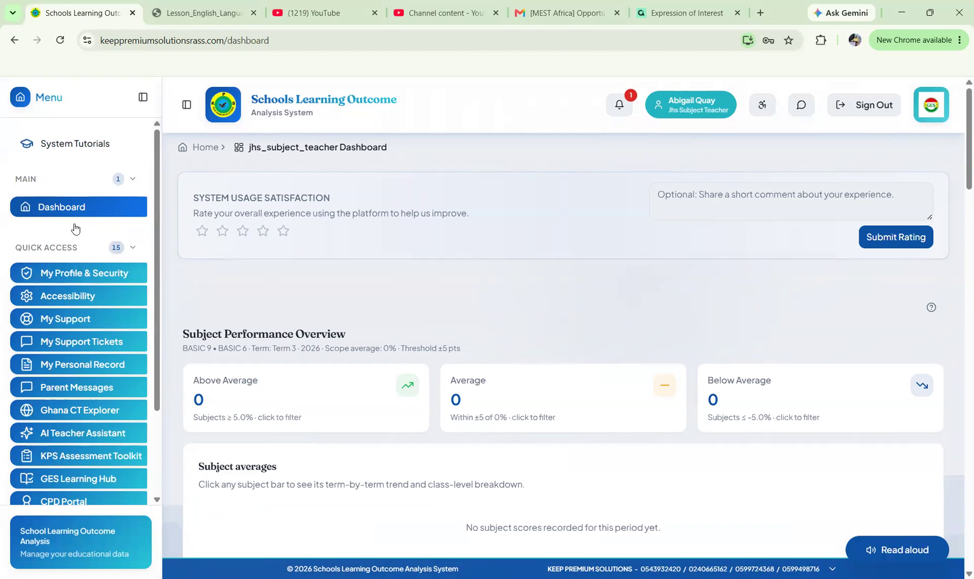
pyautogui.scroll(-1, 75, 228)
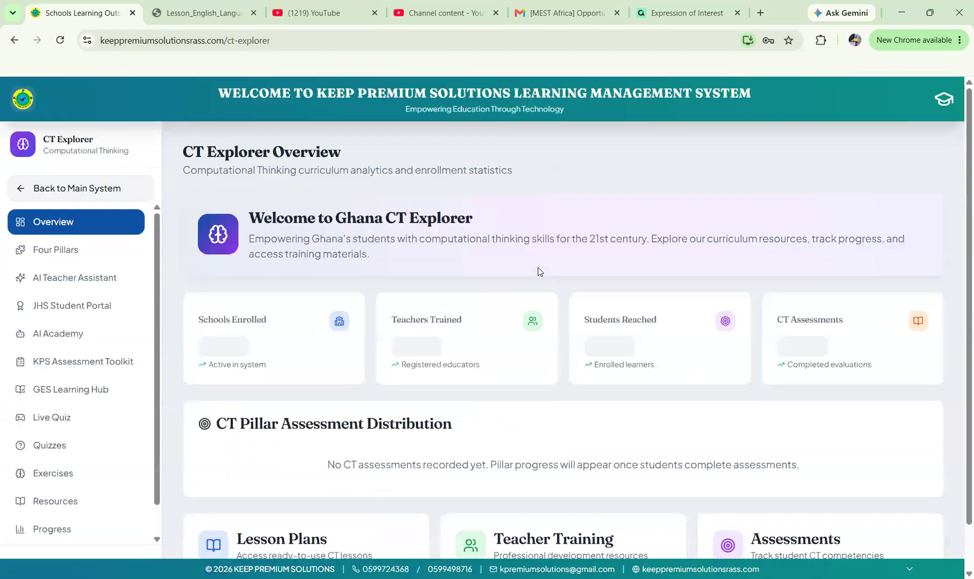
# Open the Four Pillars overview and preview Decomposition's 'Break down 2-digit addition step by step' lesson.
pyautogui.scroll(-1, 538, 267)
pyautogui.scroll(-2, 538, 267)
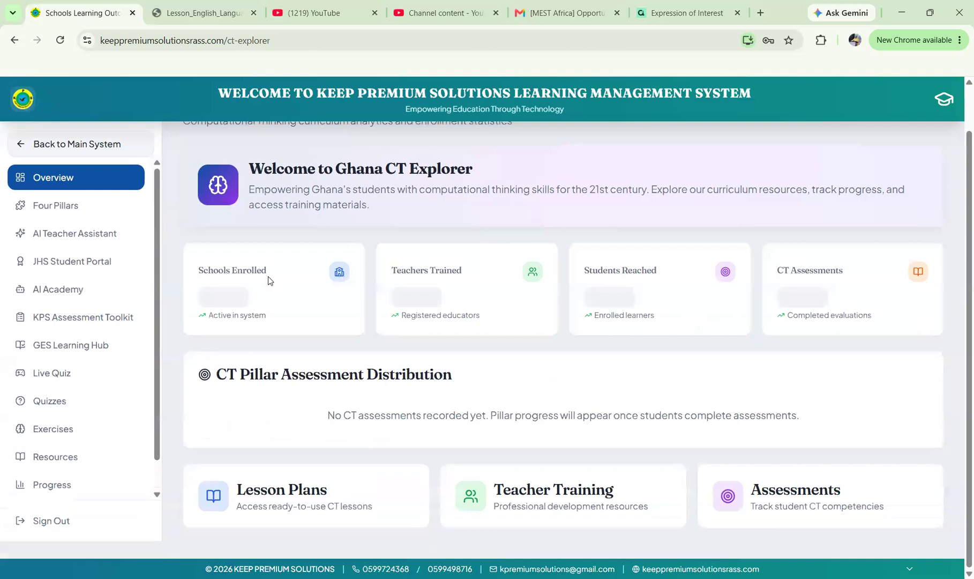
pyautogui.click(40, 206)
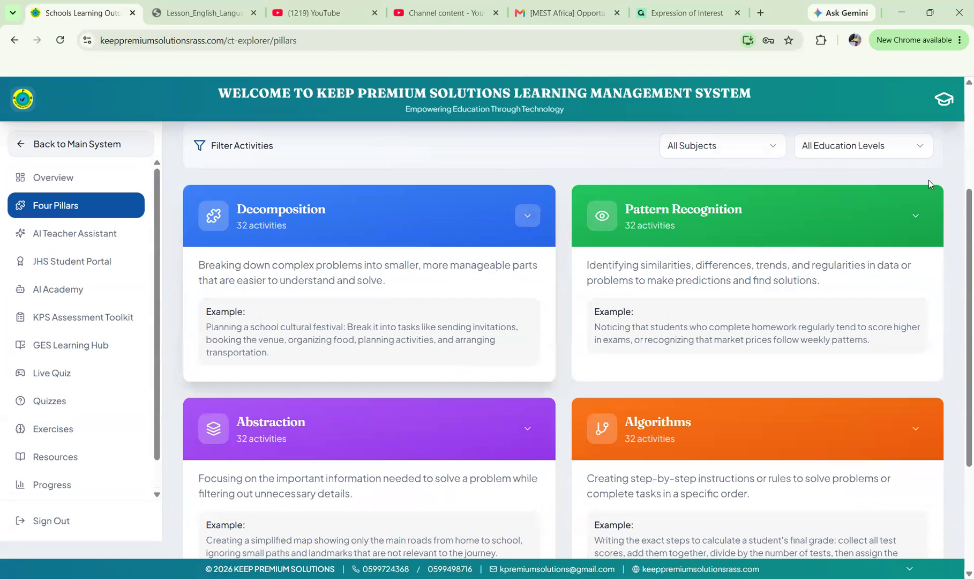
pyautogui.click(526, 219)
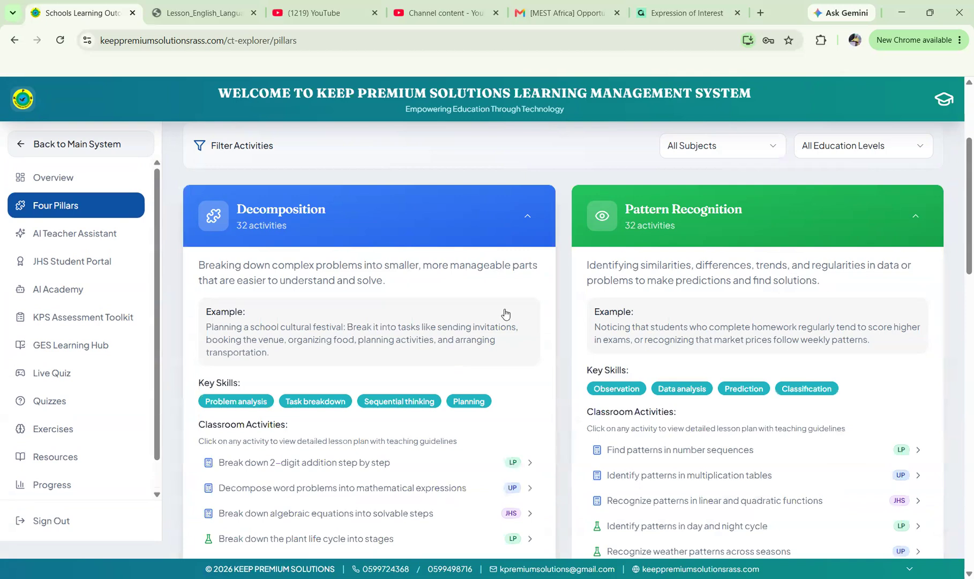
pyautogui.scroll(-4, 528, 246)
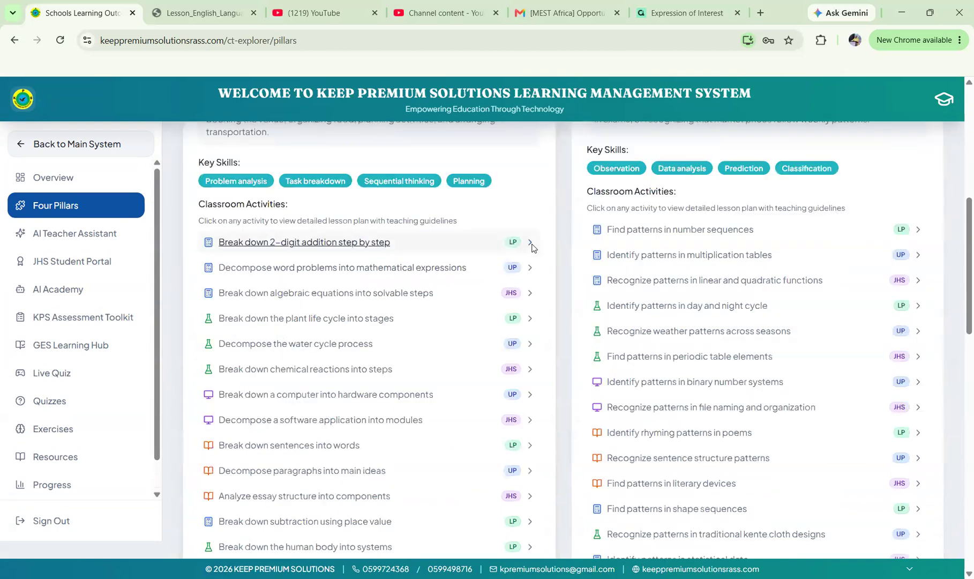
pyautogui.click(530, 244)
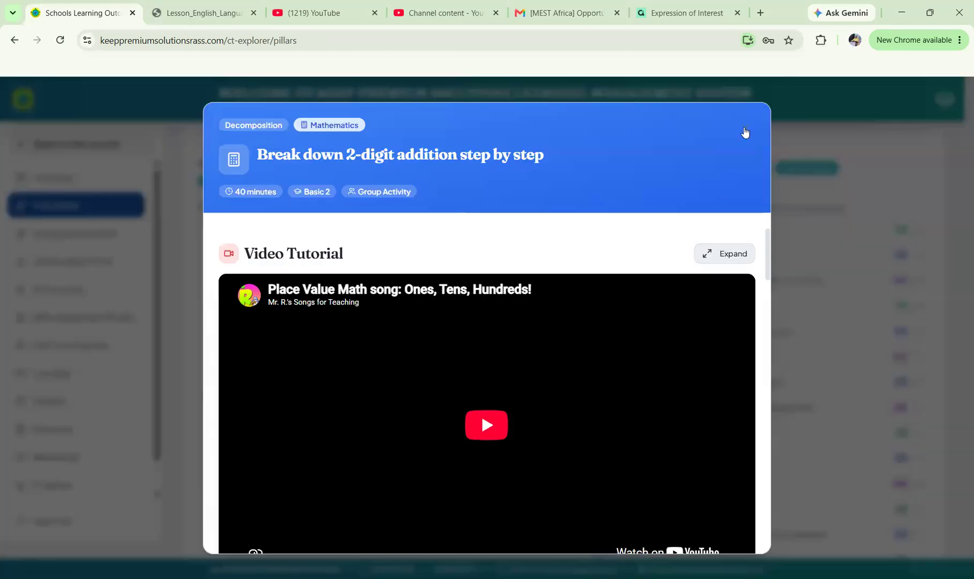
pyautogui.click(745, 129)
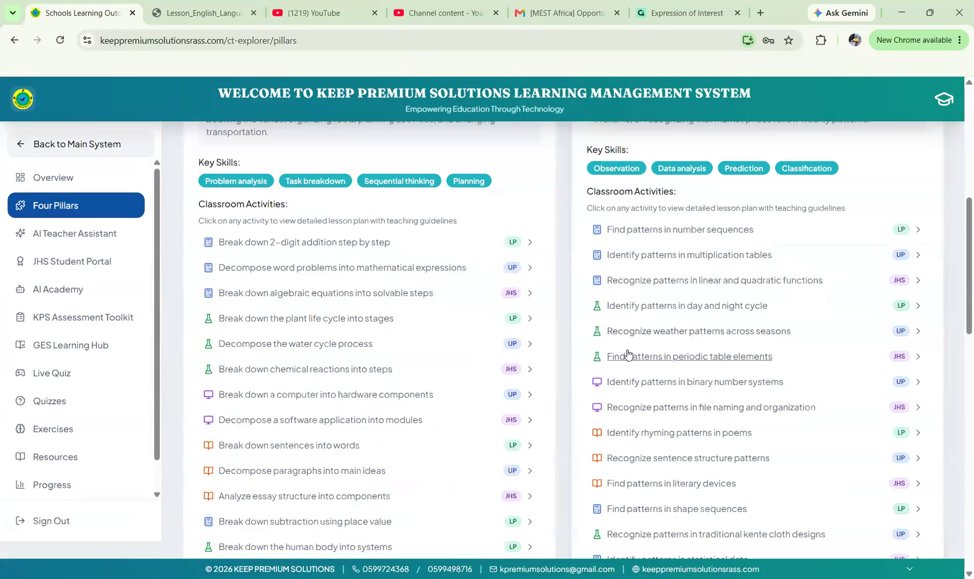
# Expand the Abstraction and Algorithms pillar details, then go to the Live Quiz page.
pyautogui.scroll(-15, 550, 267)
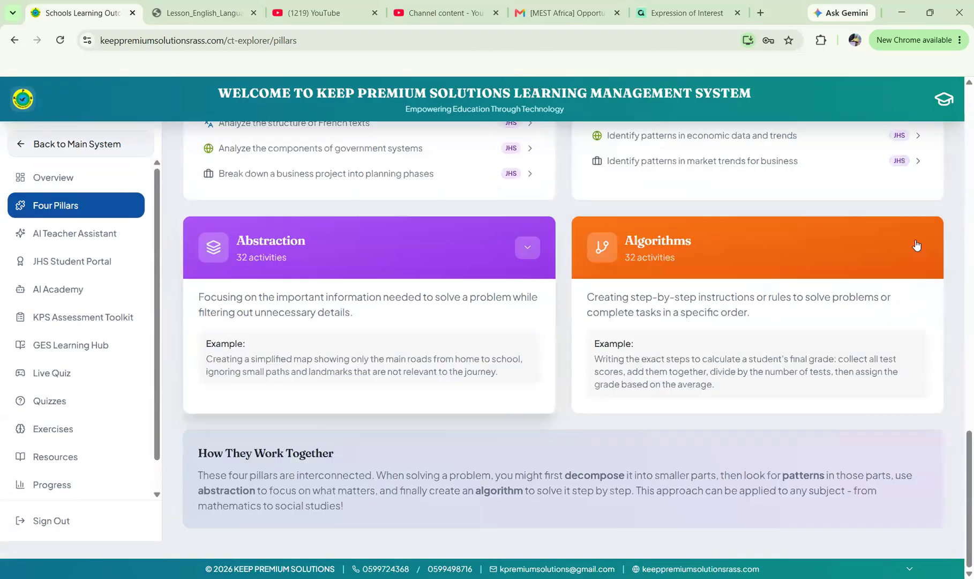
pyautogui.click(916, 244)
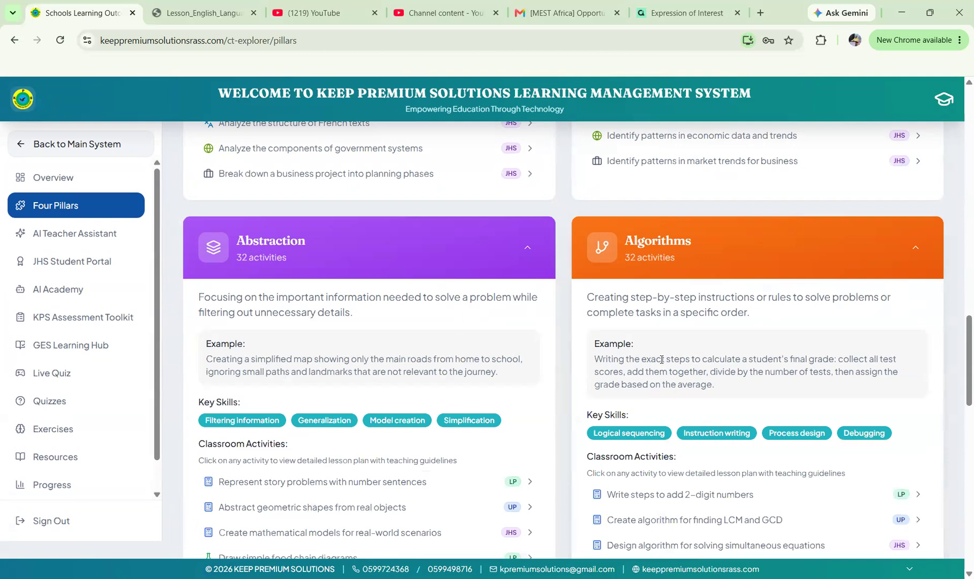
pyautogui.scroll(-6, 153, 262)
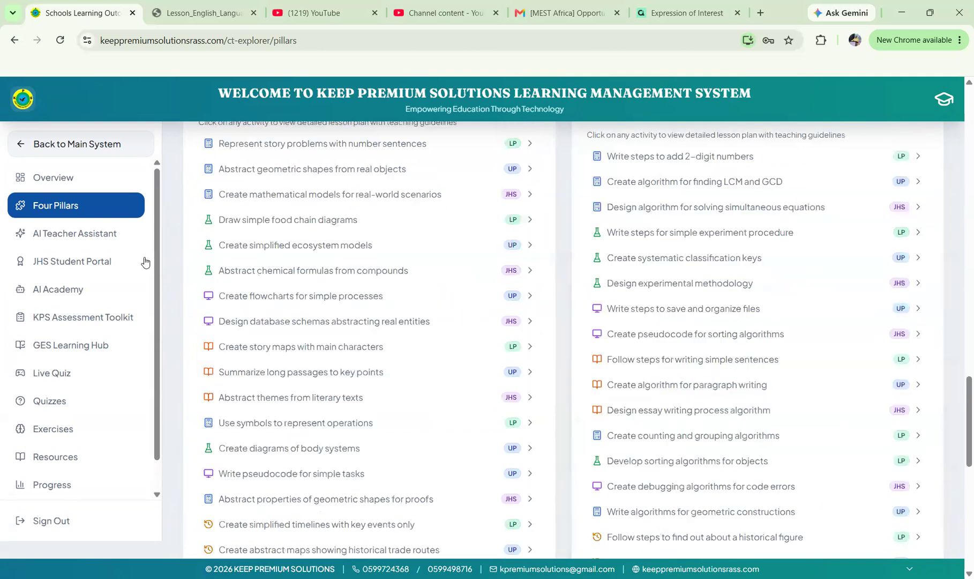
pyautogui.click(52, 377)
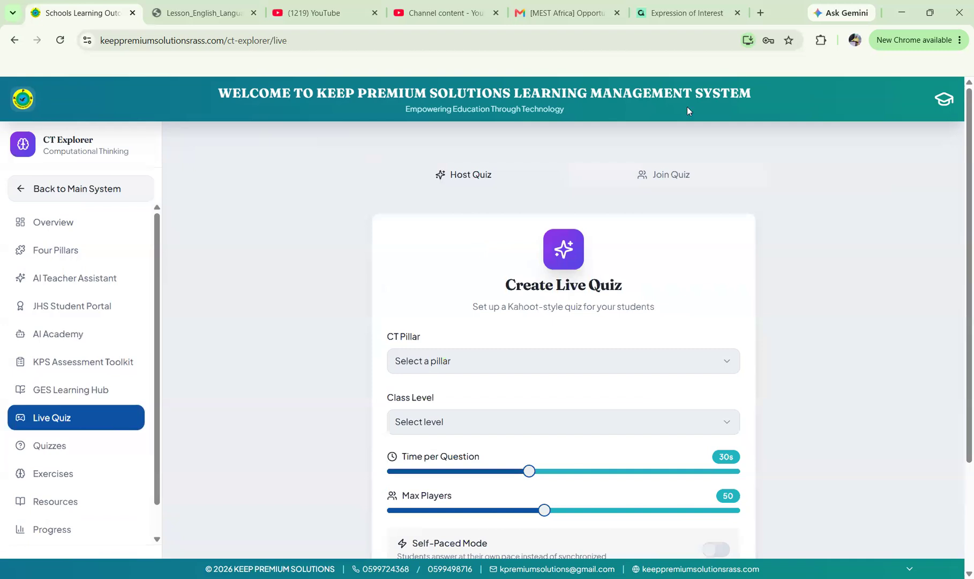
# Look at the Join Quiz view, then move to the CT Quizzes page.
pyautogui.scroll(-1, 676, 155)
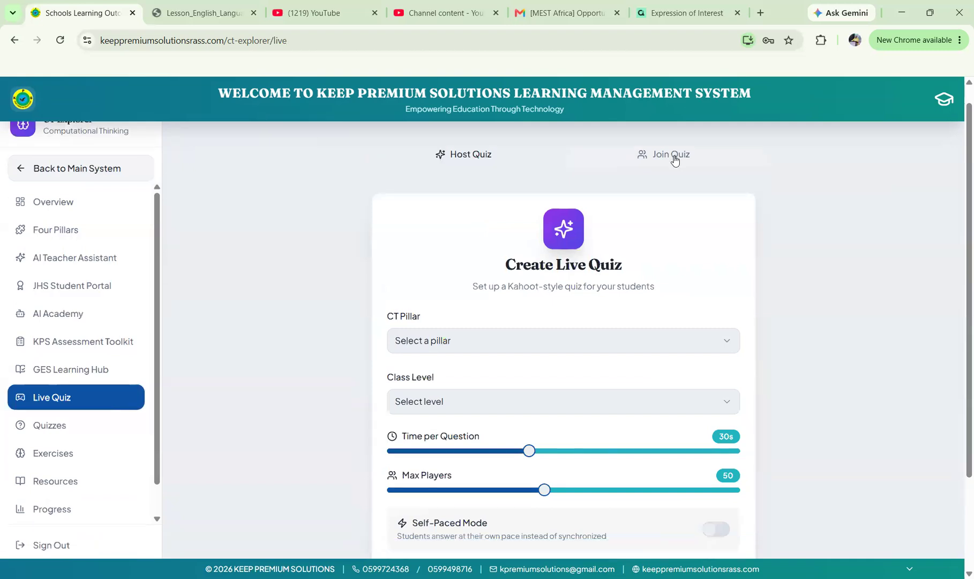
pyautogui.click(675, 160)
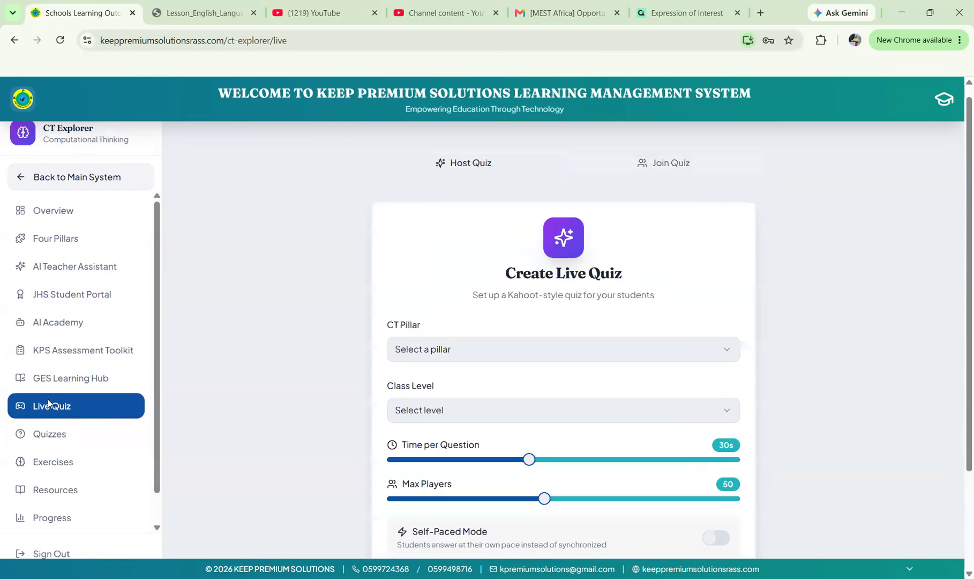
pyautogui.click(49, 434)
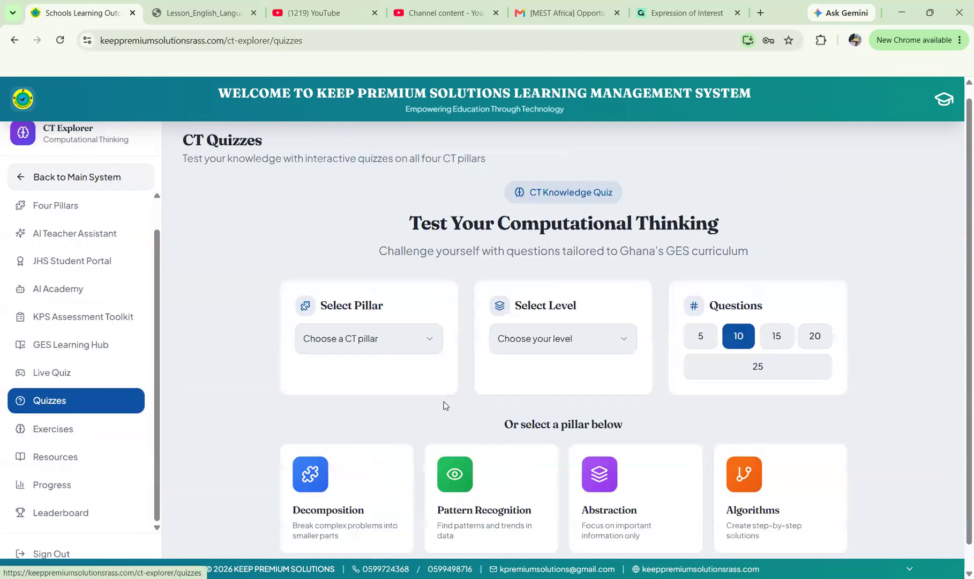
# Choose Decomposition as the quiz pillar, check the level list, and go to Coding Exercises.
pyautogui.scroll(-1, 444, 401)
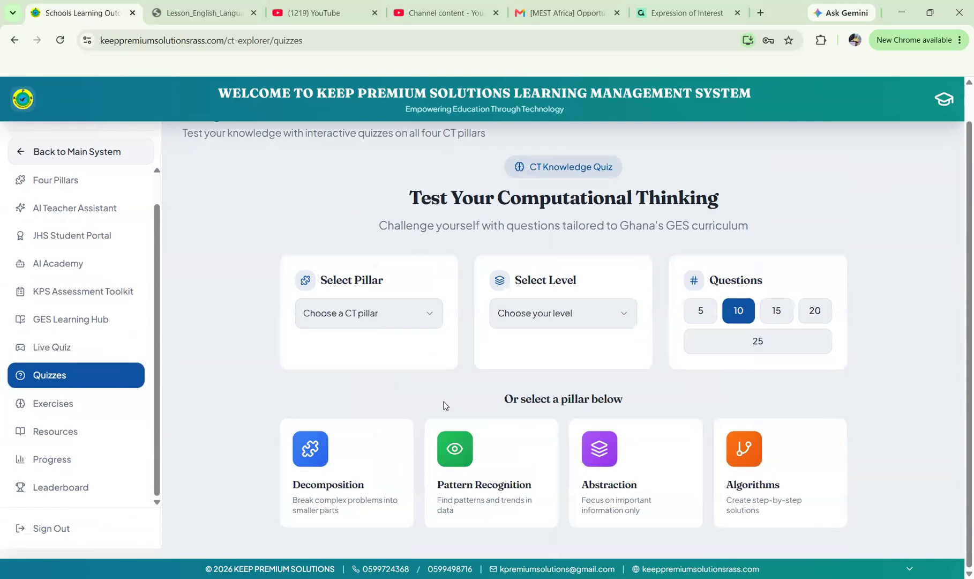
pyautogui.click(429, 308)
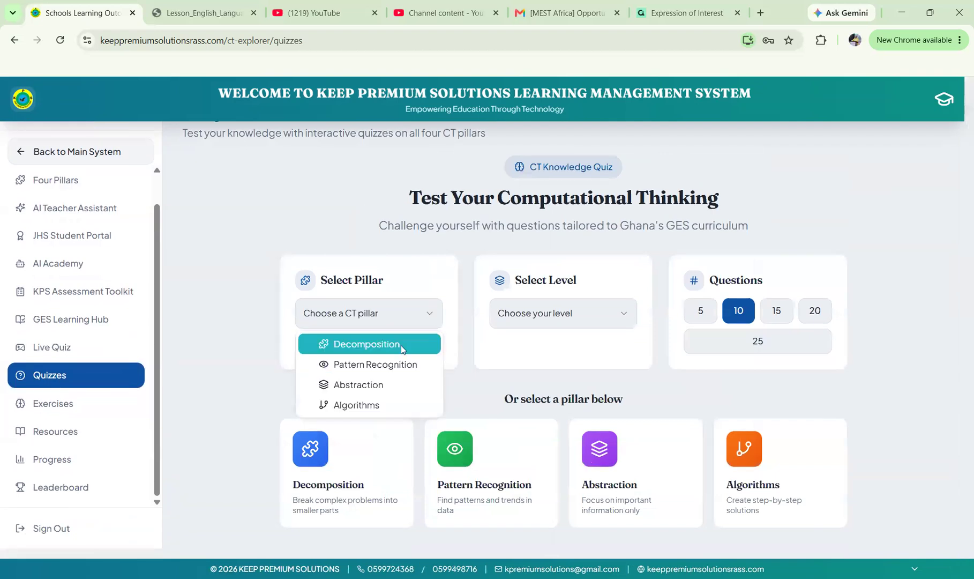
pyautogui.click(402, 342)
pyautogui.click(586, 314)
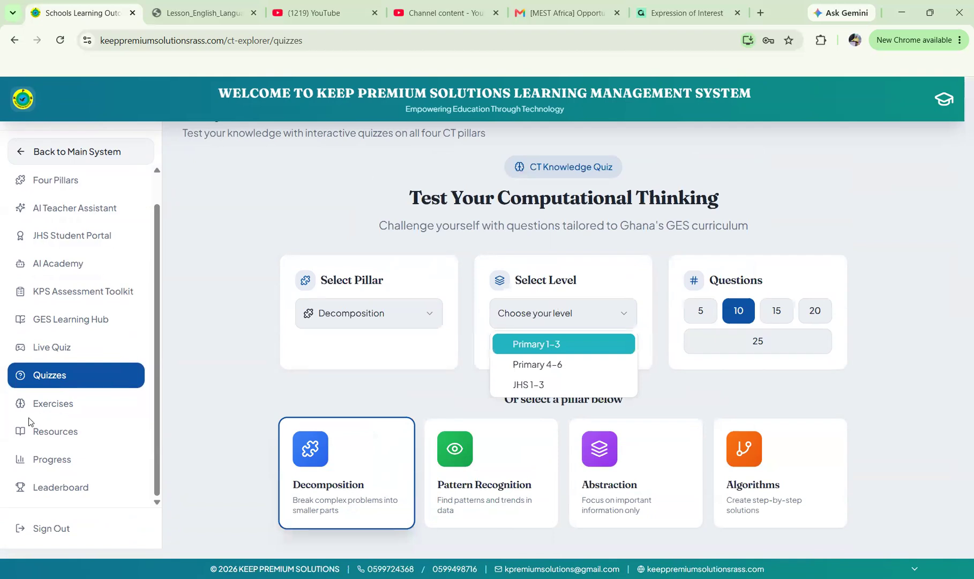
pyautogui.click(54, 406)
pyautogui.click(55, 406)
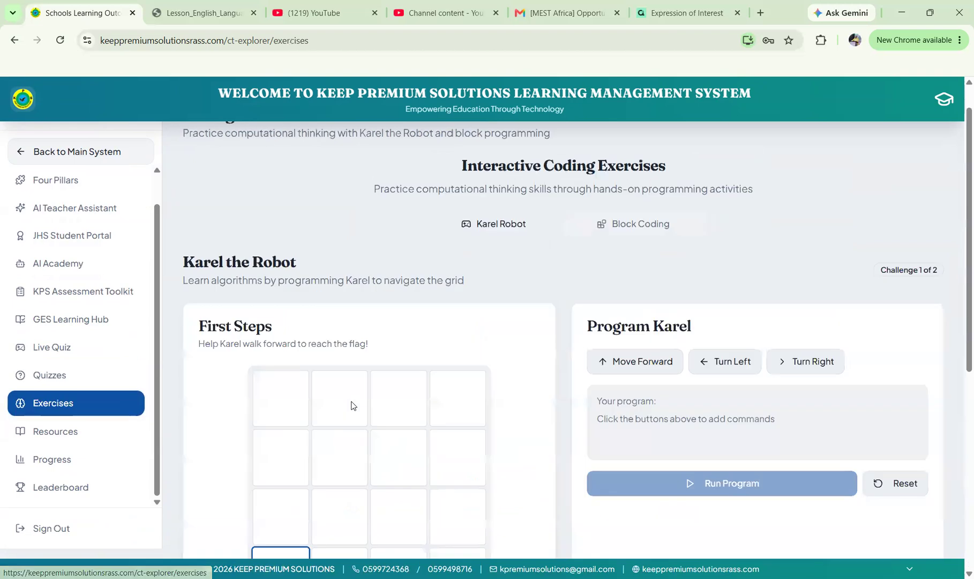
# Switch to the Block Coding exercises and set the level to Advanced (JHS 1–3).
pyautogui.scroll(-1, 492, 294)
pyautogui.scroll(1, 614, 212)
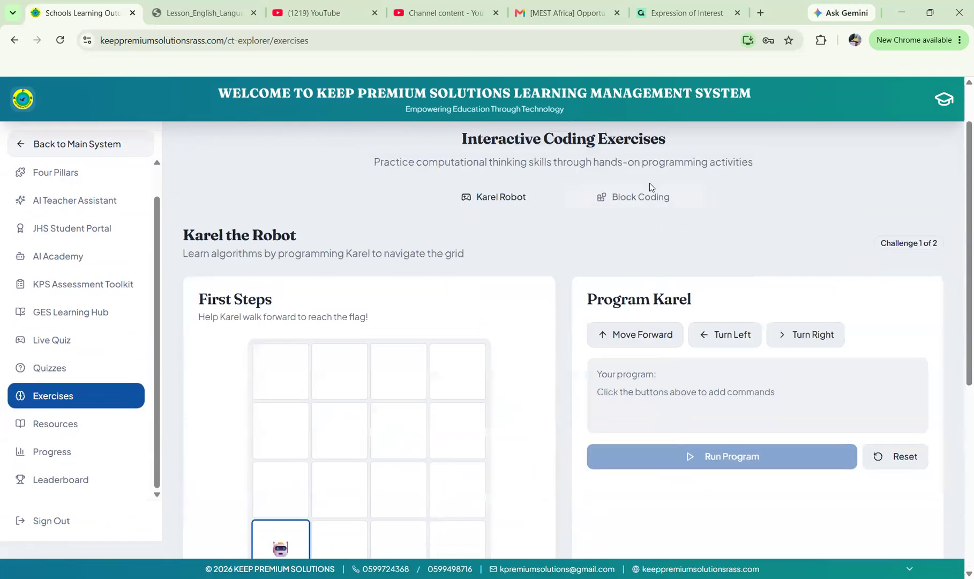
pyautogui.click(615, 208)
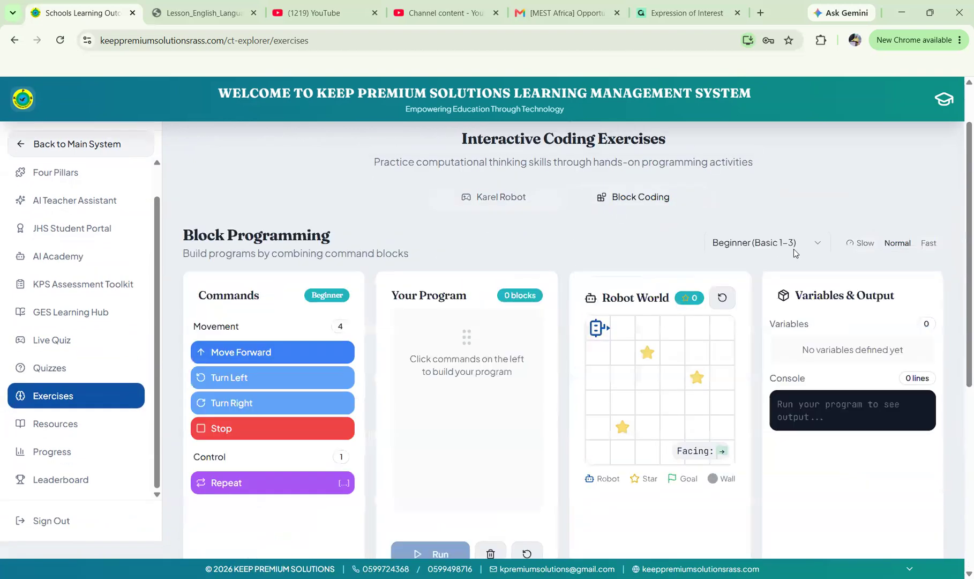
pyautogui.click(793, 248)
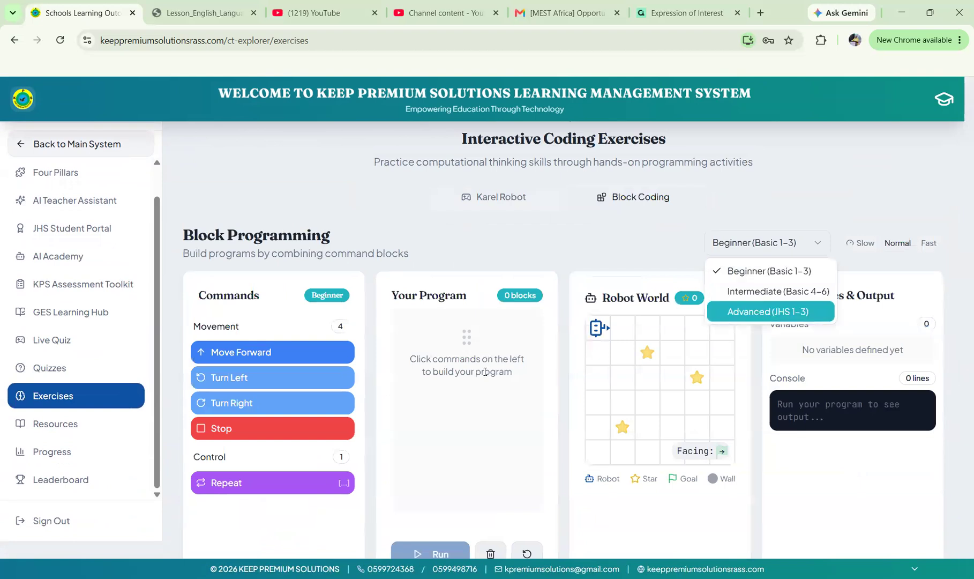
pyautogui.click(772, 312)
pyautogui.scroll(-5, 300, 423)
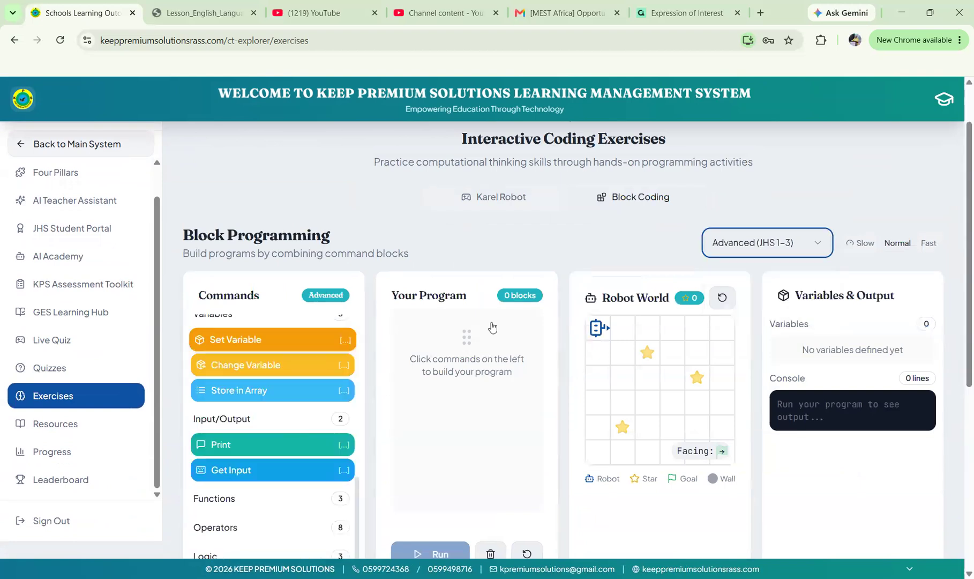
pyautogui.scroll(-4, 512, 306)
pyautogui.scroll(5, 512, 307)
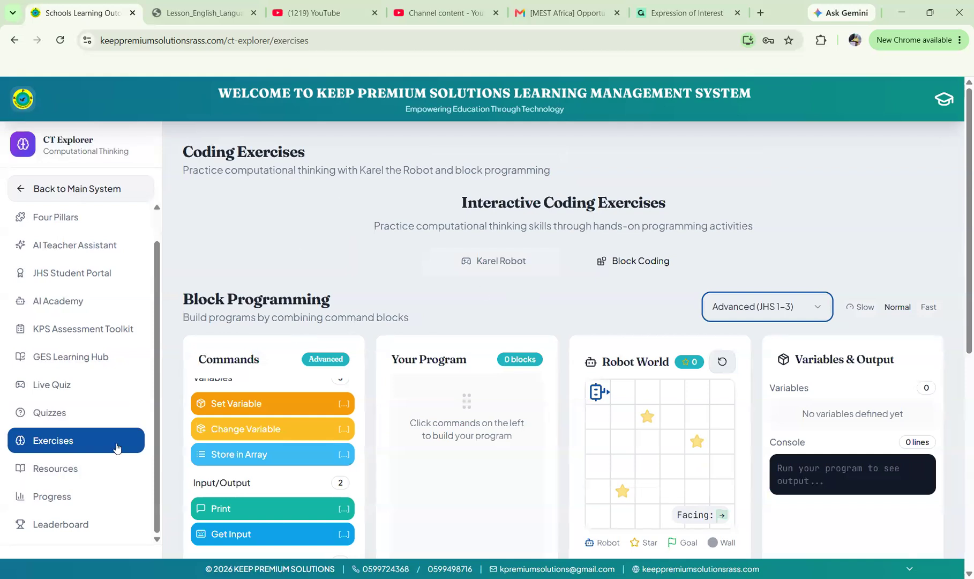
# Look over the Resources and Progress pages, then go back to the Four Pillars overview.
pyautogui.click(78, 477)
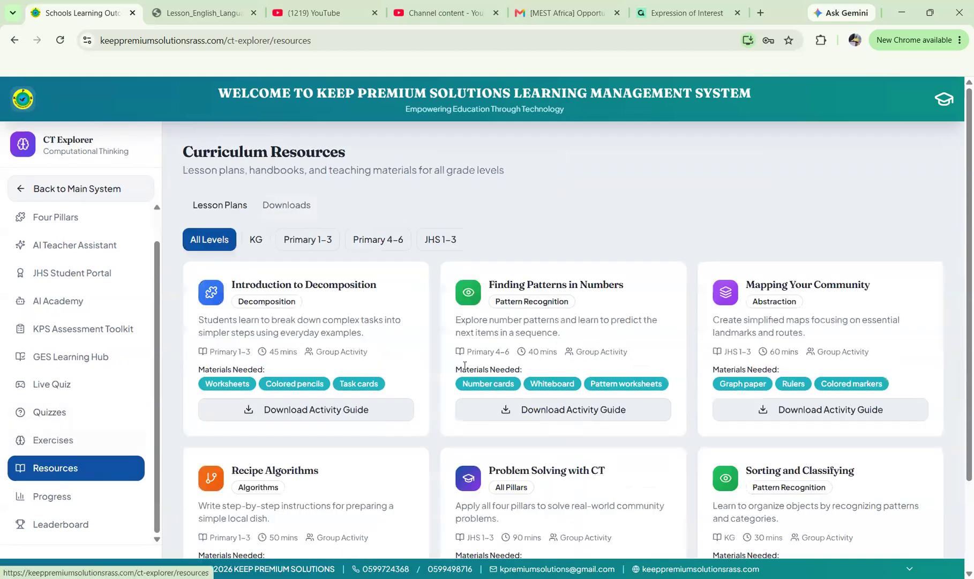
pyautogui.scroll(-2, 48, 465)
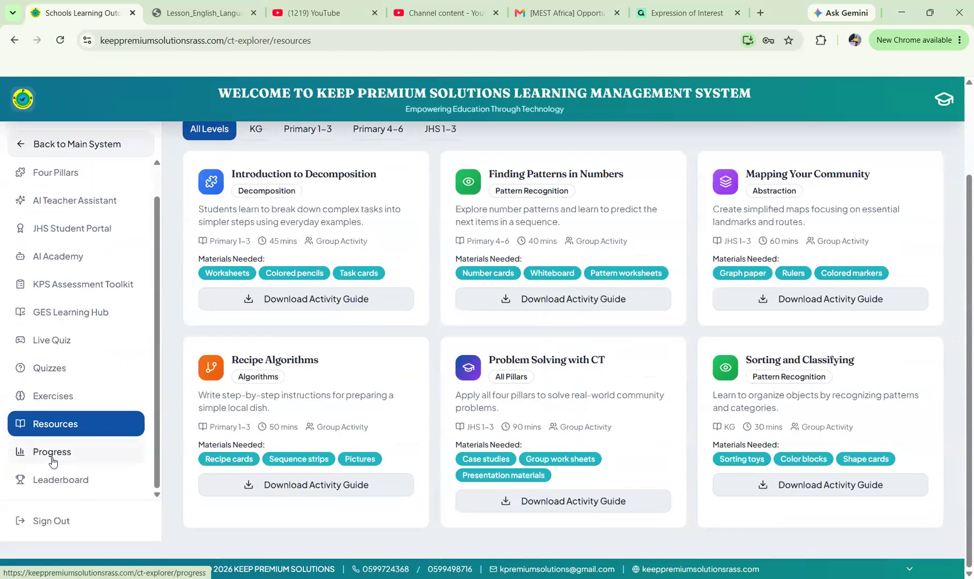
pyautogui.click(52, 460)
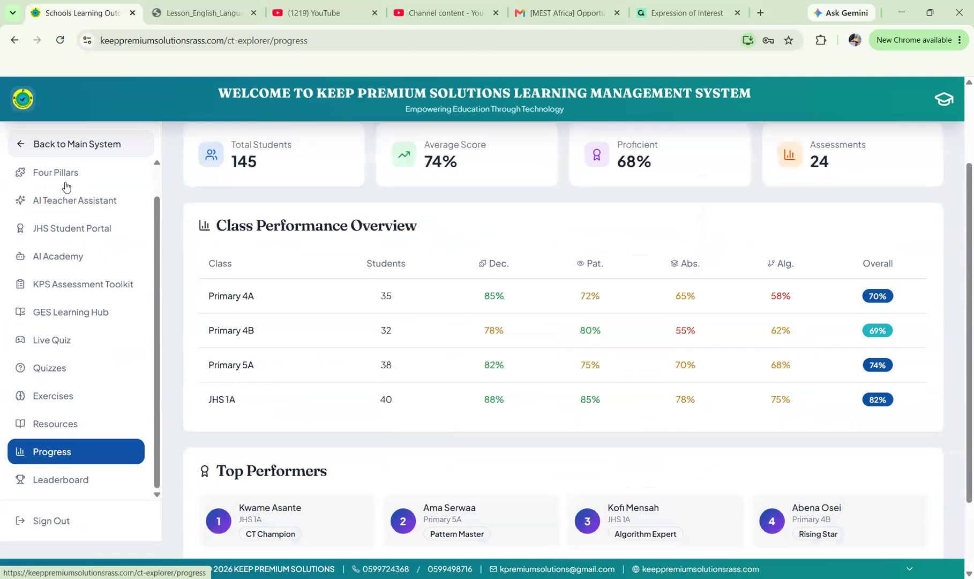
pyautogui.click(66, 185)
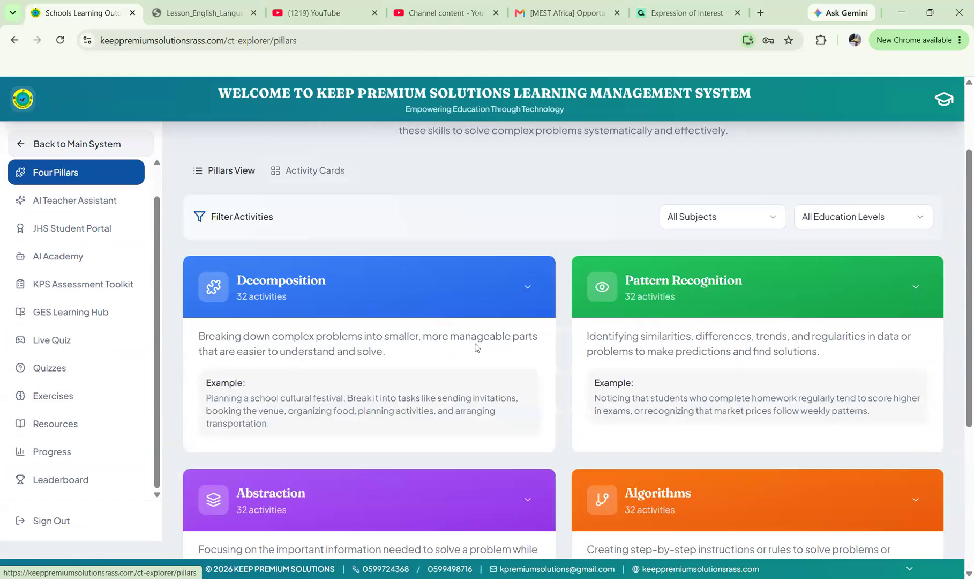
pyautogui.scroll(1, 306, 245)
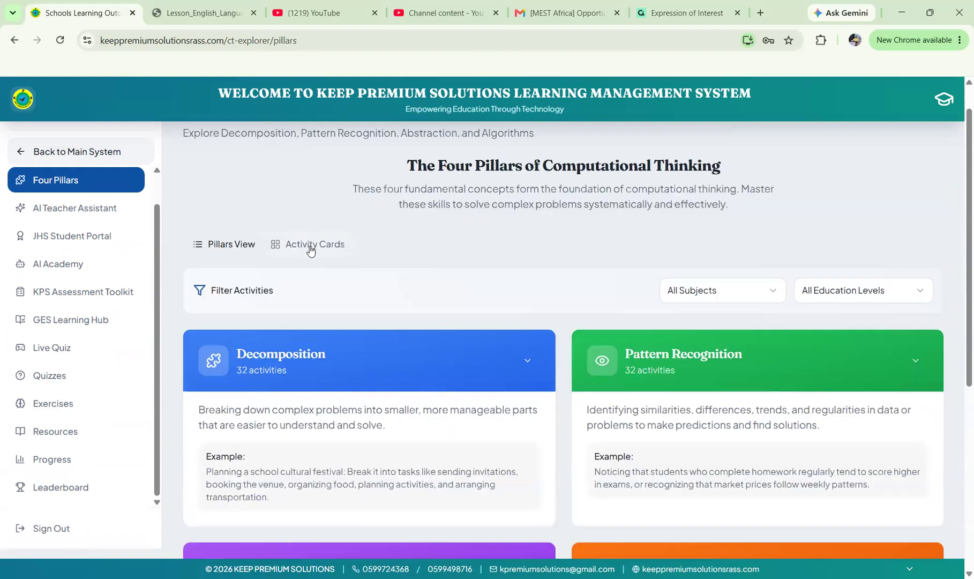
pyautogui.click(310, 247)
pyautogui.scroll(-2, 602, 363)
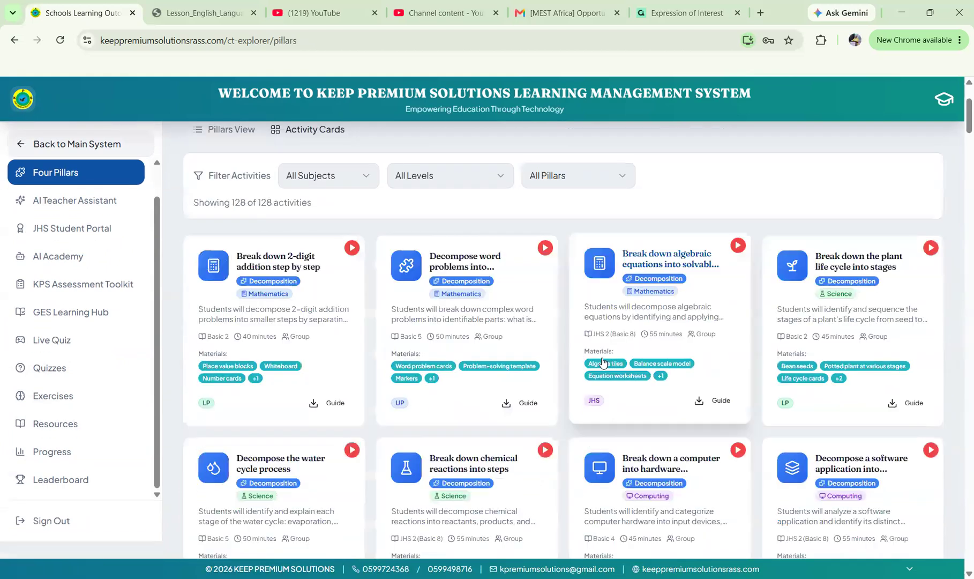
pyautogui.scroll(-1, 603, 362)
pyautogui.scroll(-10, 603, 363)
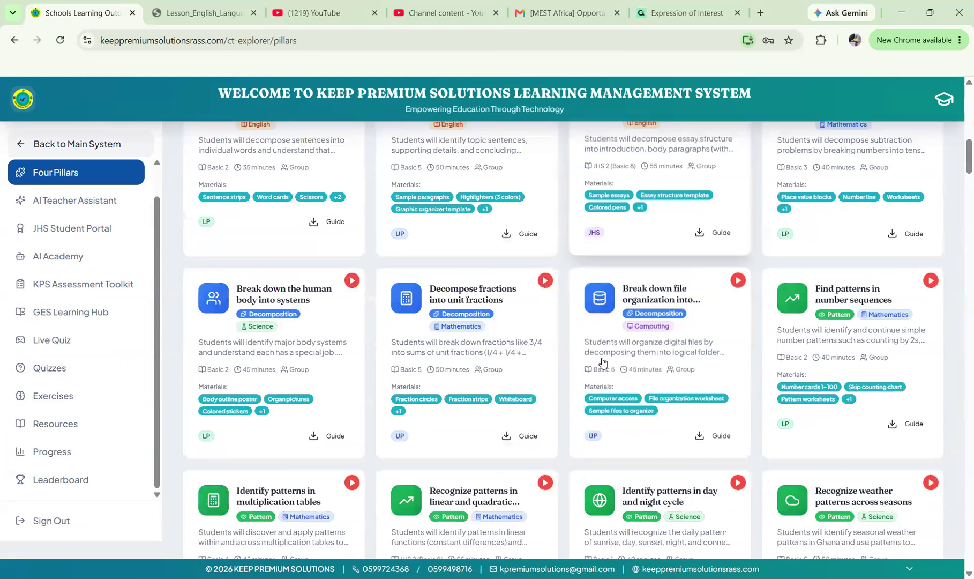
pyautogui.scroll(-10, 602, 362)
pyautogui.scroll(-8, 603, 363)
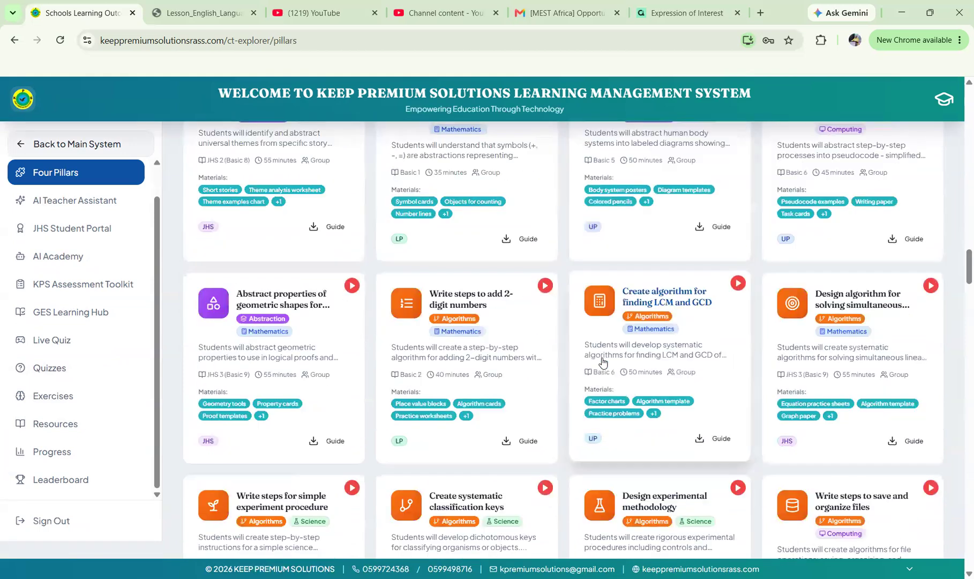
pyautogui.scroll(-8, 603, 362)
pyautogui.scroll(-8, 603, 363)
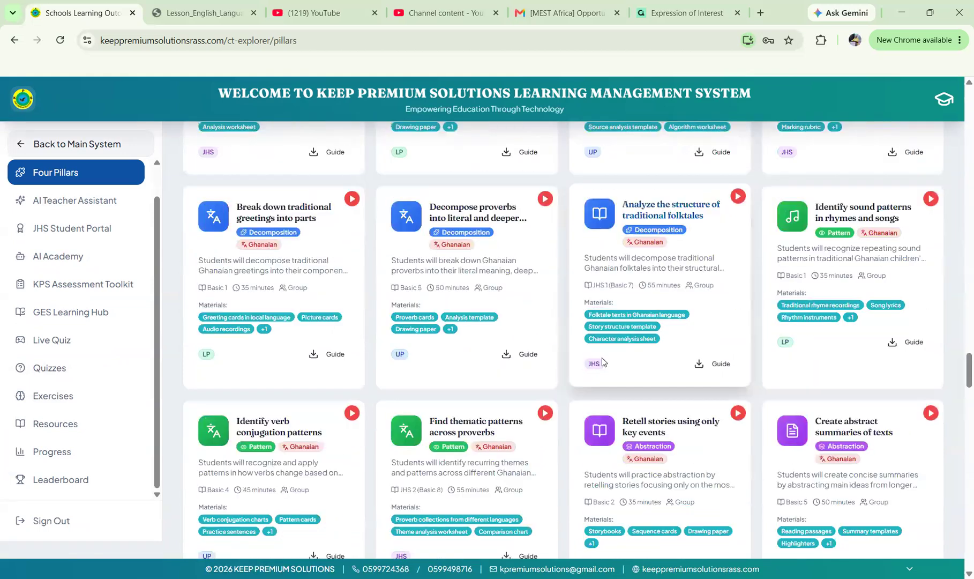
pyautogui.scroll(-8, 601, 357)
pyautogui.scroll(-8, 603, 363)
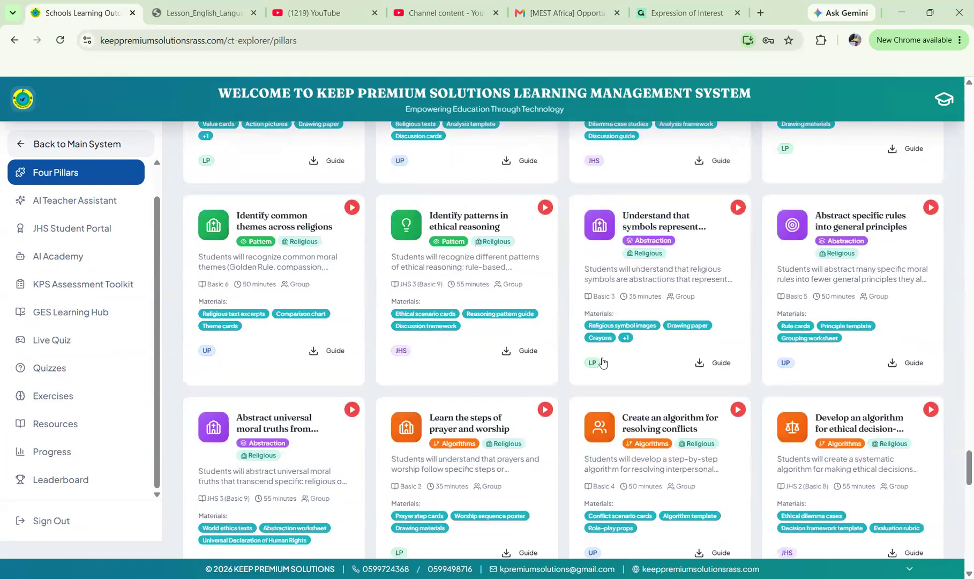
pyautogui.scroll(-8, 603, 362)
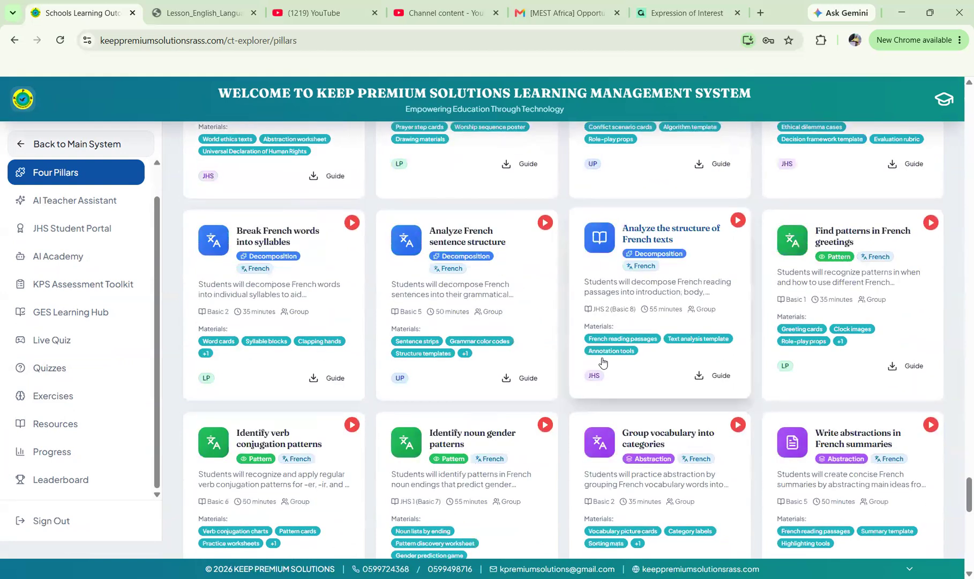
pyautogui.scroll(-8, 603, 363)
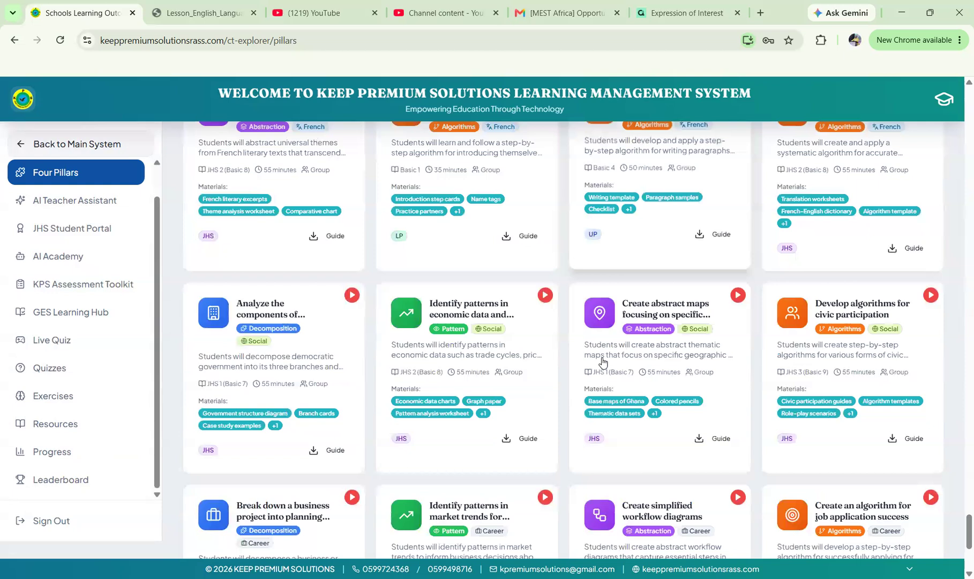
pyautogui.scroll(-5, 602, 362)
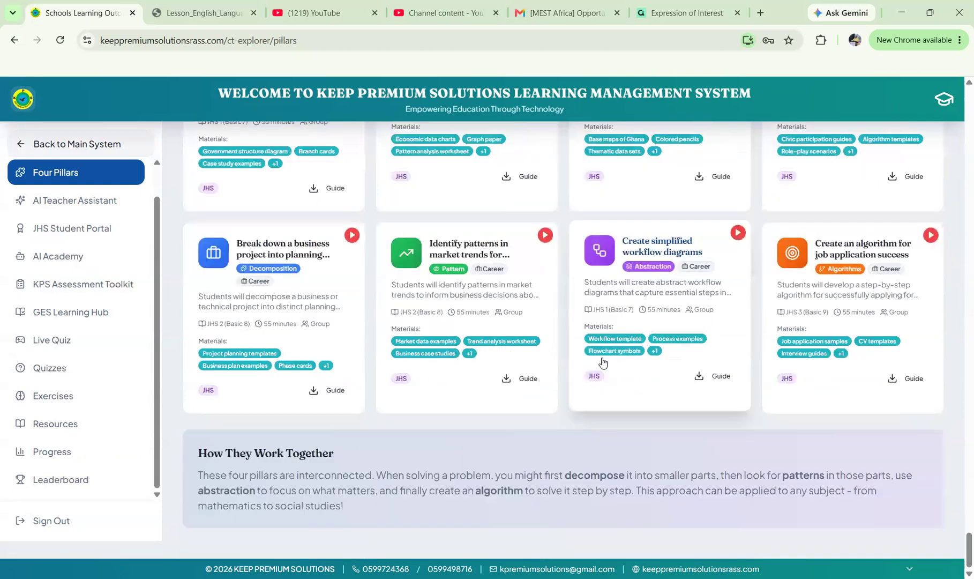
pyautogui.scroll(15, 602, 362)
pyautogui.scroll(10, 602, 363)
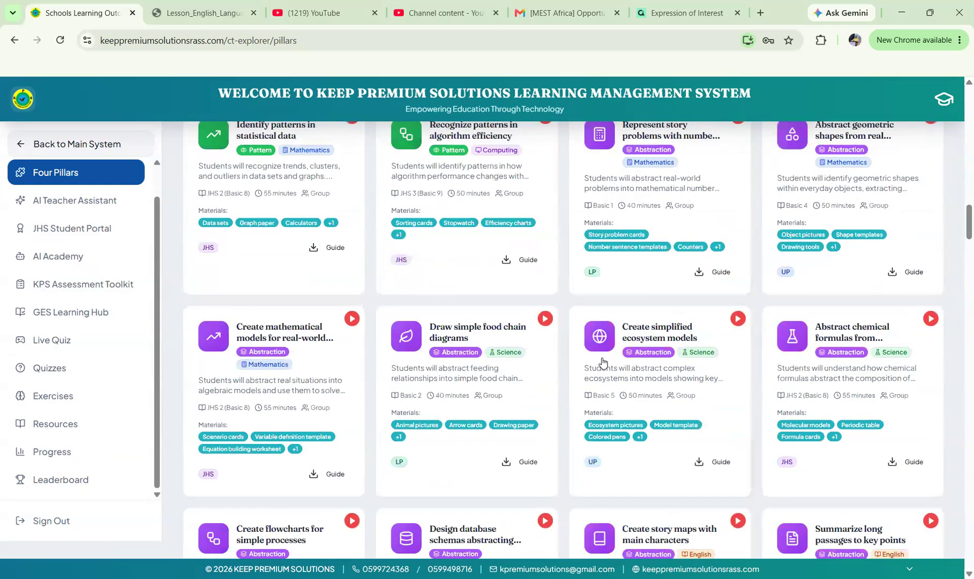
pyautogui.scroll(5, 603, 362)
pyautogui.scroll(5, 603, 362)
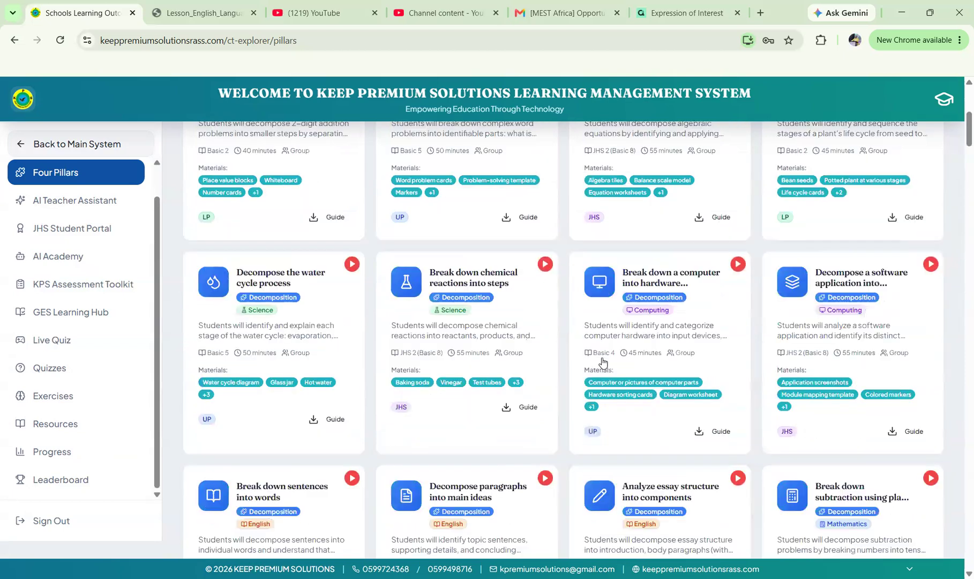
pyautogui.scroll(2, 602, 362)
pyautogui.scroll(4, 603, 363)
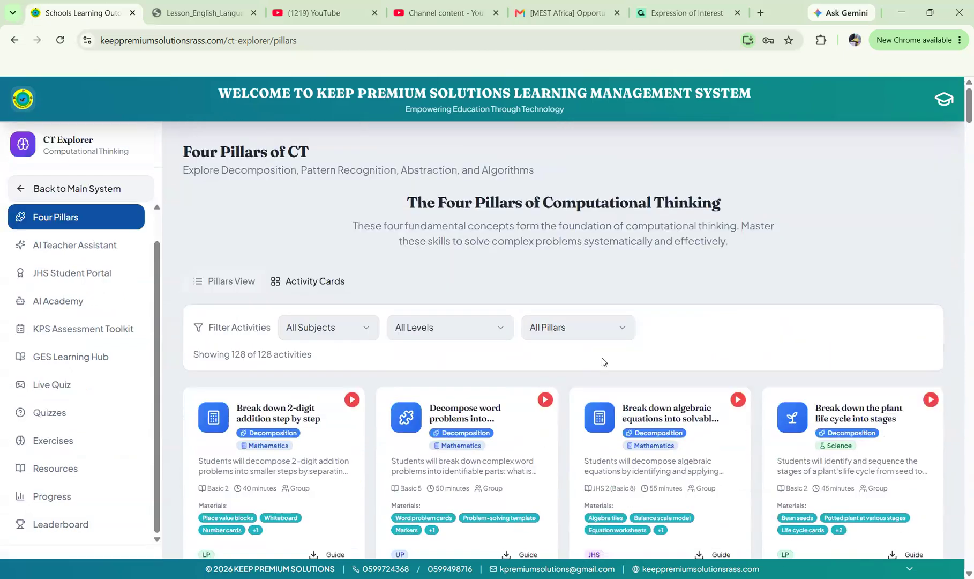
pyautogui.scroll(-5, 602, 360)
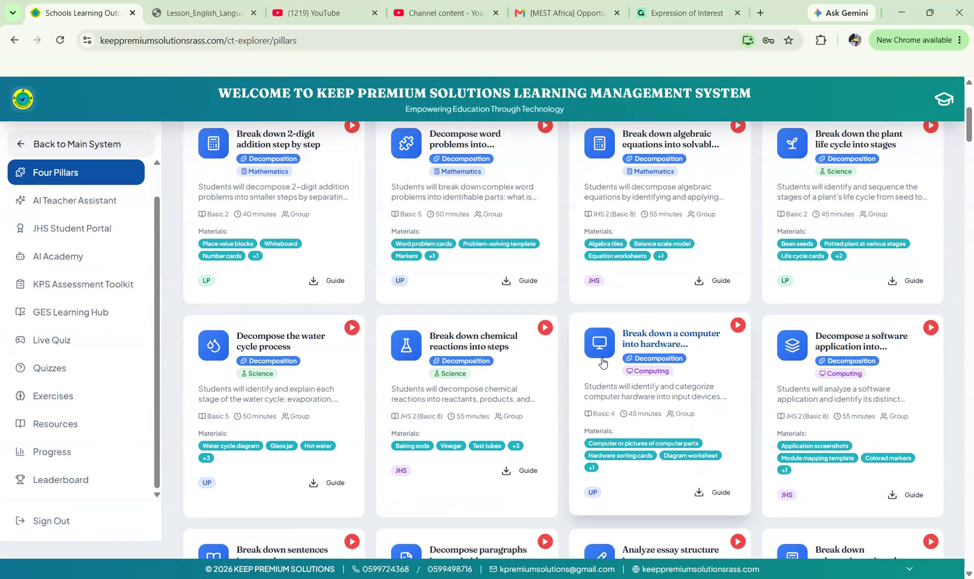
# Open the AI Teacher Assistant and reload it to show the Week One Basic 3 English plan.
pyautogui.click(59, 208)
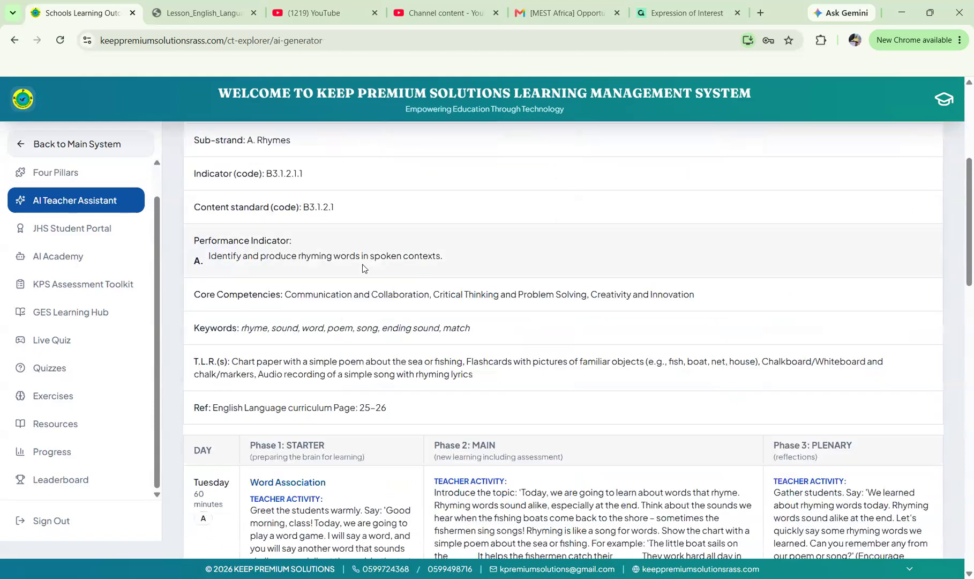
pyautogui.scroll(5, 362, 268)
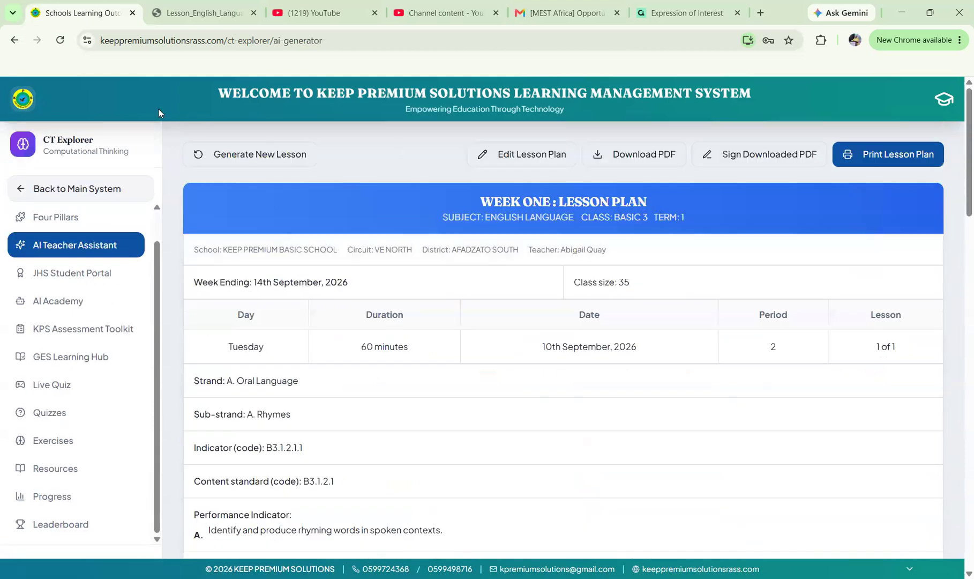
pyautogui.press('F5')
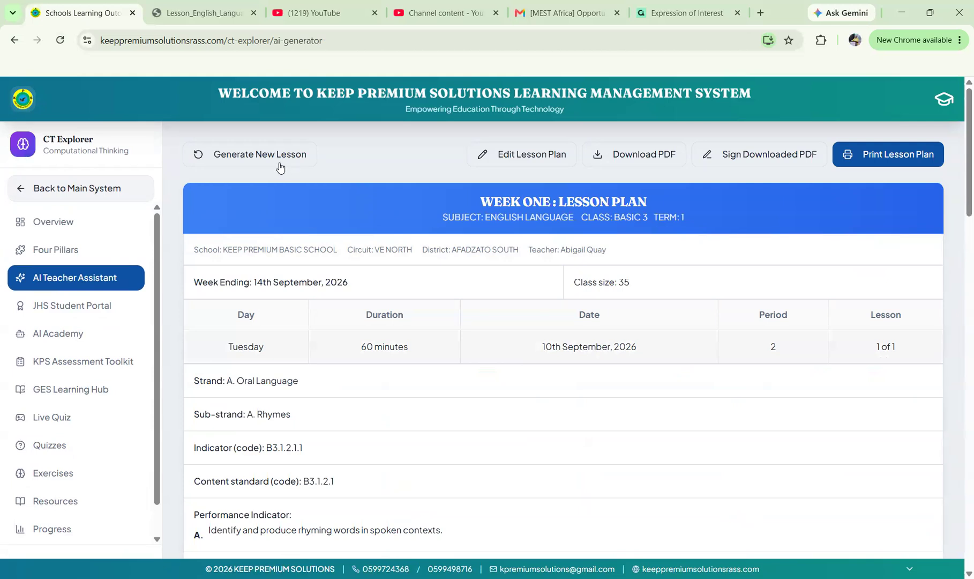
# Start a new lesson plan with class level JHS 1 (Basic 7).
pyautogui.click(242, 159)
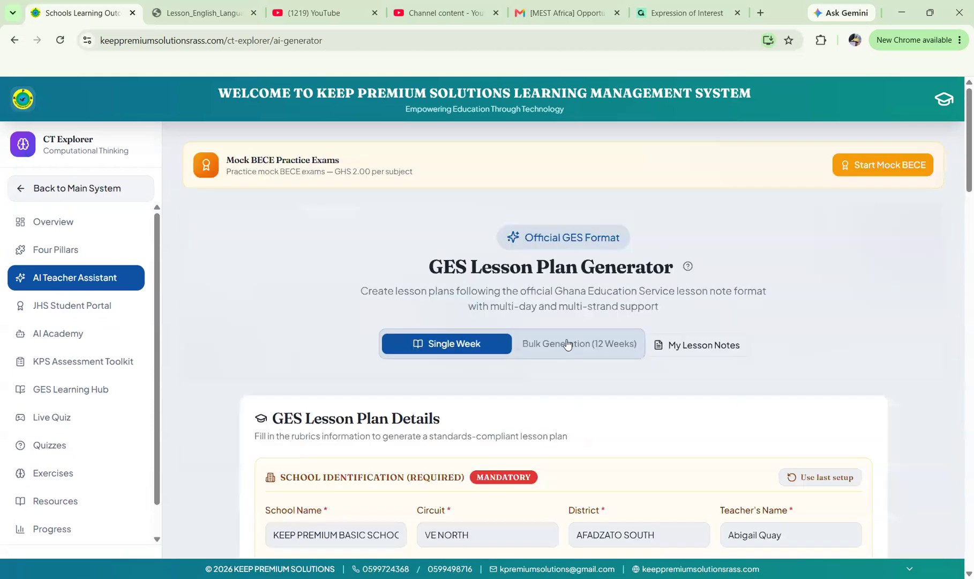
pyautogui.scroll(-3, 567, 339)
pyautogui.scroll(-1, 387, 328)
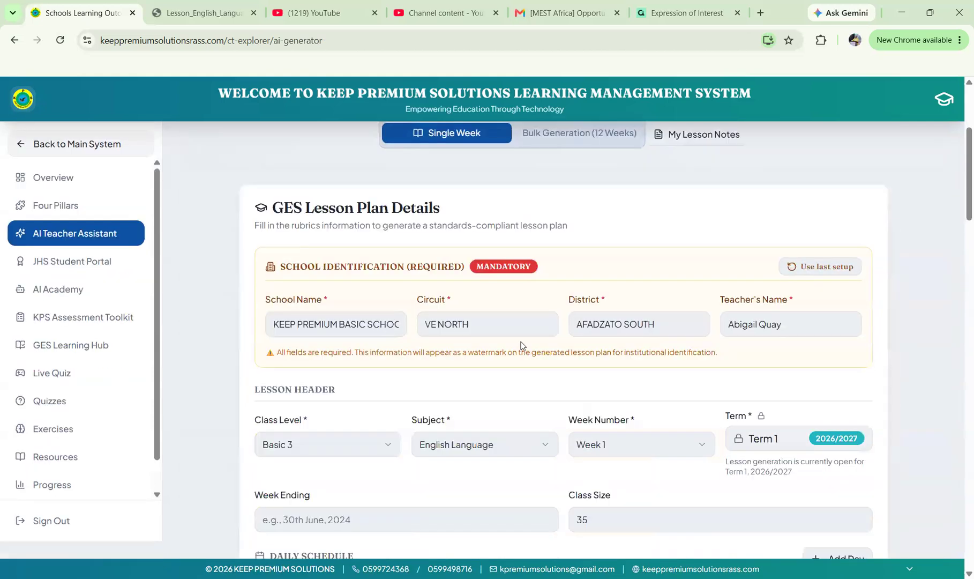
pyautogui.scroll(-2, 554, 333)
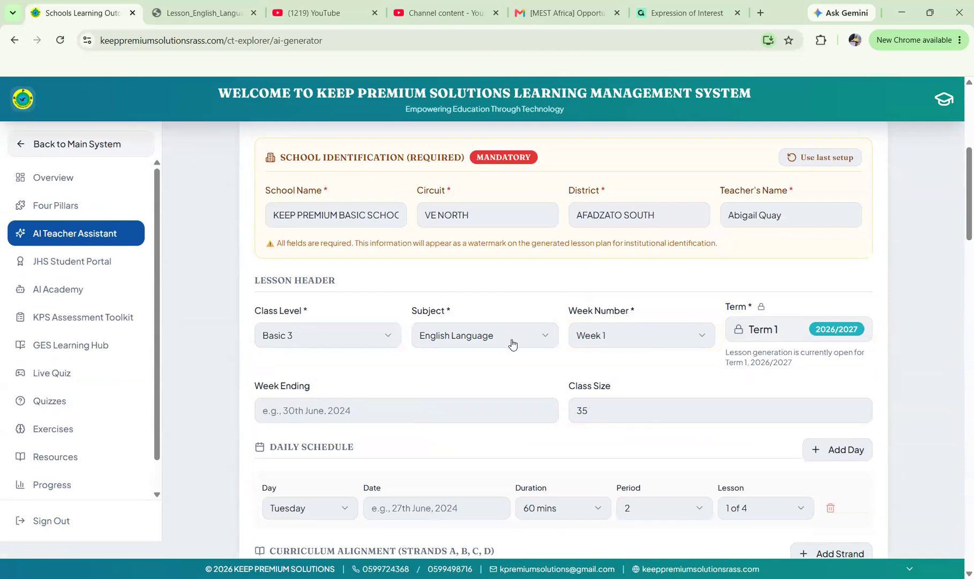
pyautogui.scroll(-1, 512, 344)
pyautogui.scroll(-1, 511, 344)
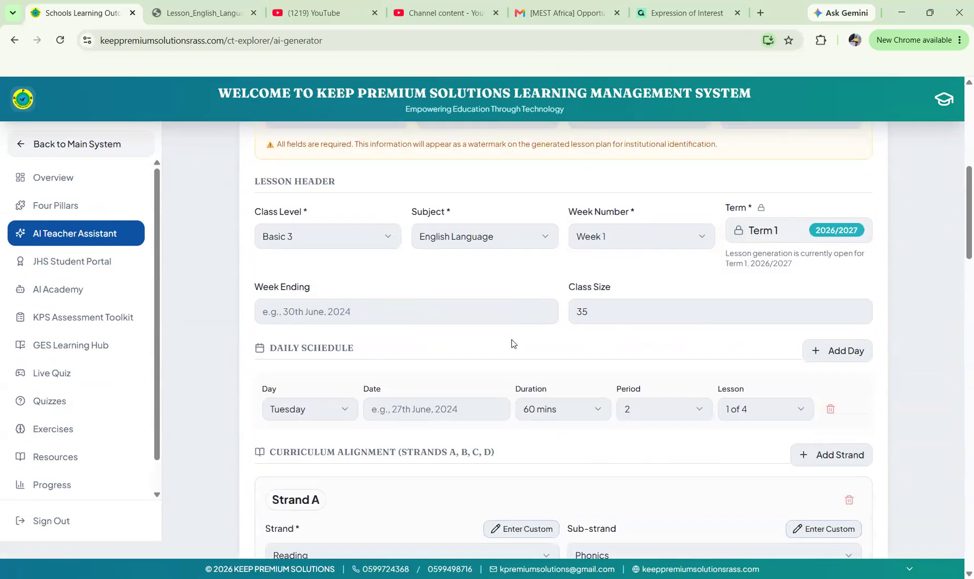
pyautogui.scroll(-1, 512, 343)
pyautogui.scroll(1, 511, 344)
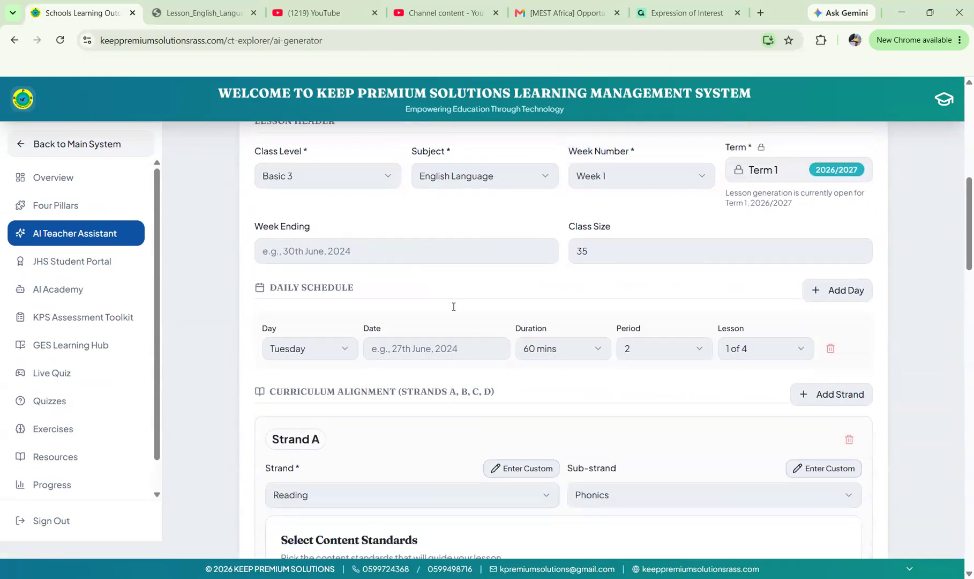
pyautogui.scroll(1, 410, 266)
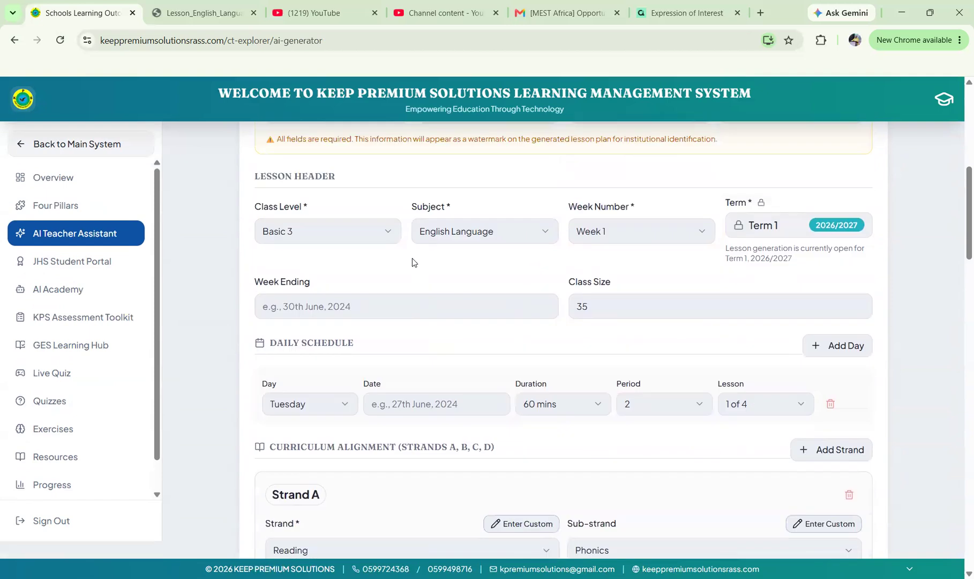
pyautogui.click(387, 233)
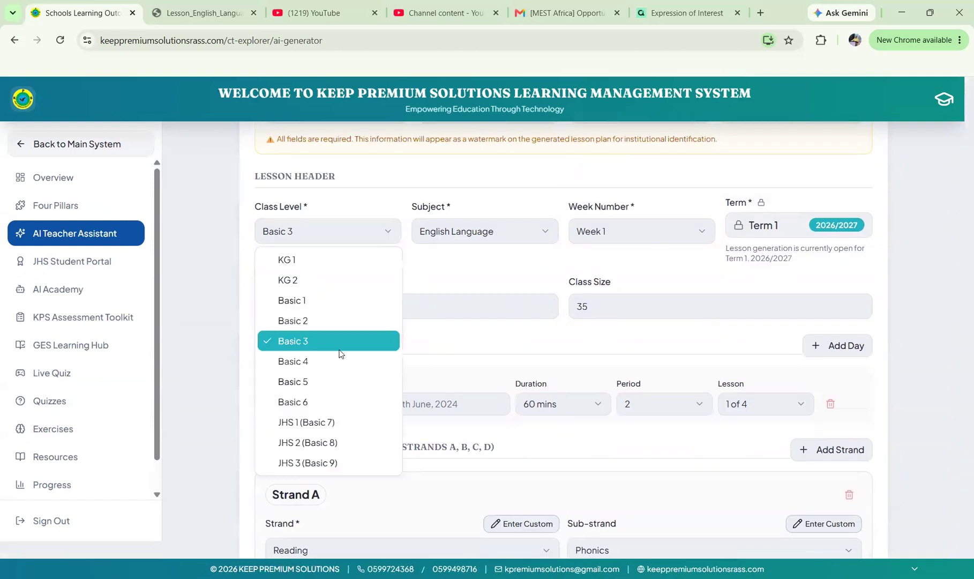
pyautogui.click(332, 422)
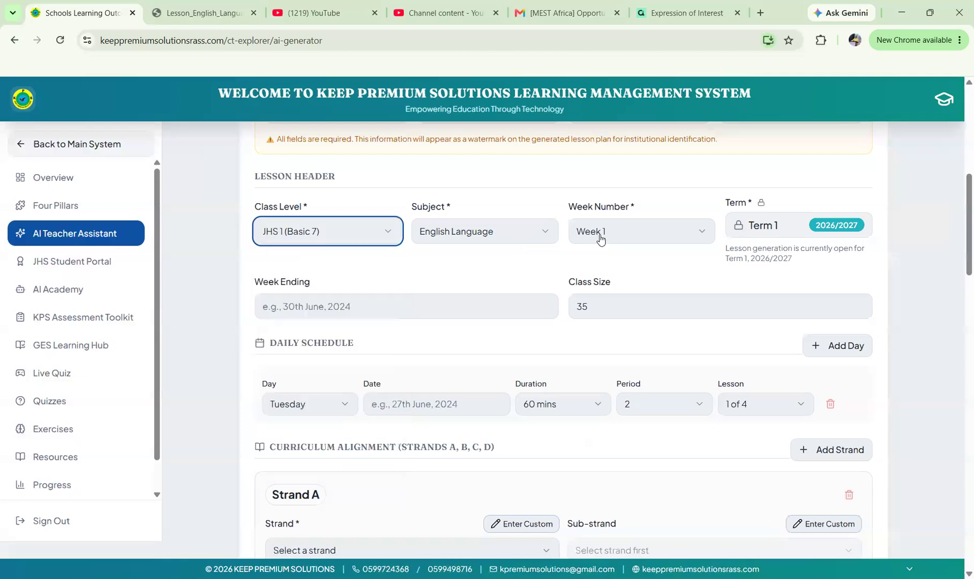
# Choose strand Oral Language, sub-strand English Sounds and performance indicator B7.1.3.1.1.
pyautogui.scroll(-3, 506, 318)
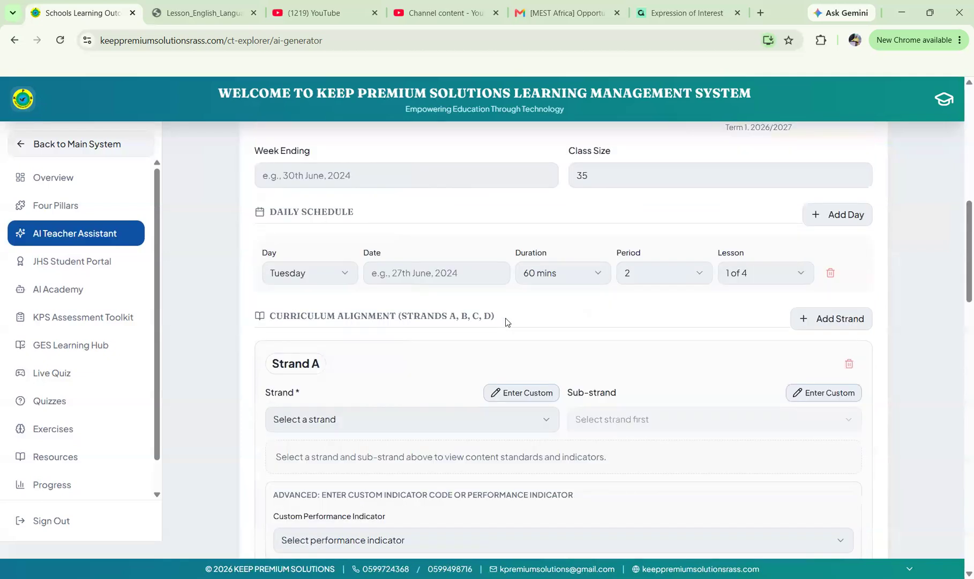
pyautogui.scroll(-4, 505, 318)
pyautogui.scroll(-1, 536, 229)
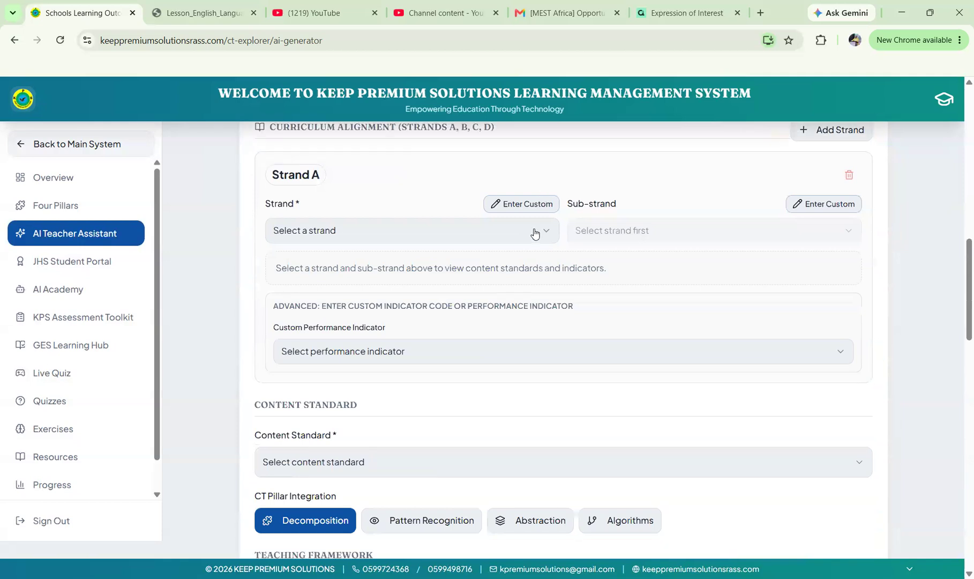
pyautogui.click(441, 230)
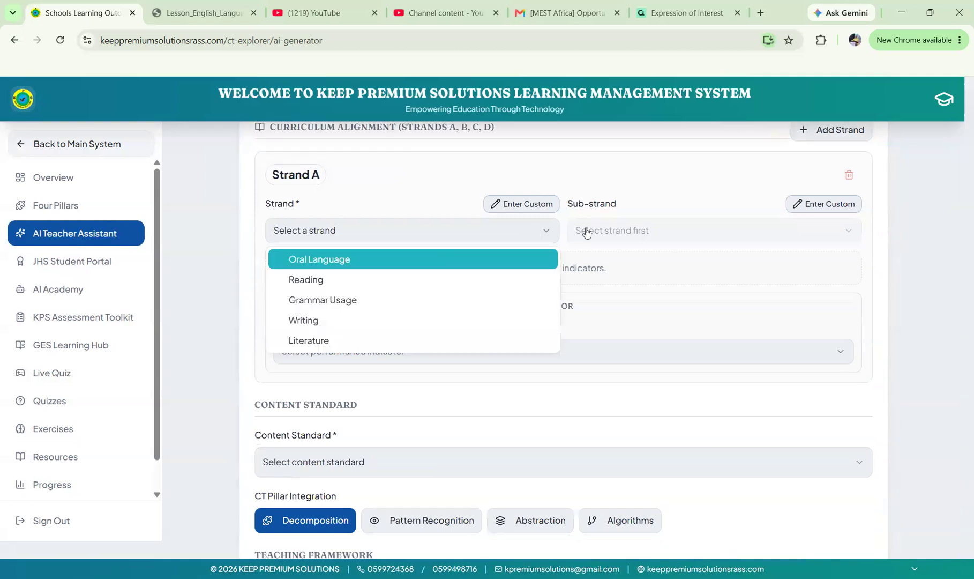
pyautogui.press('Return')
pyautogui.click(648, 232)
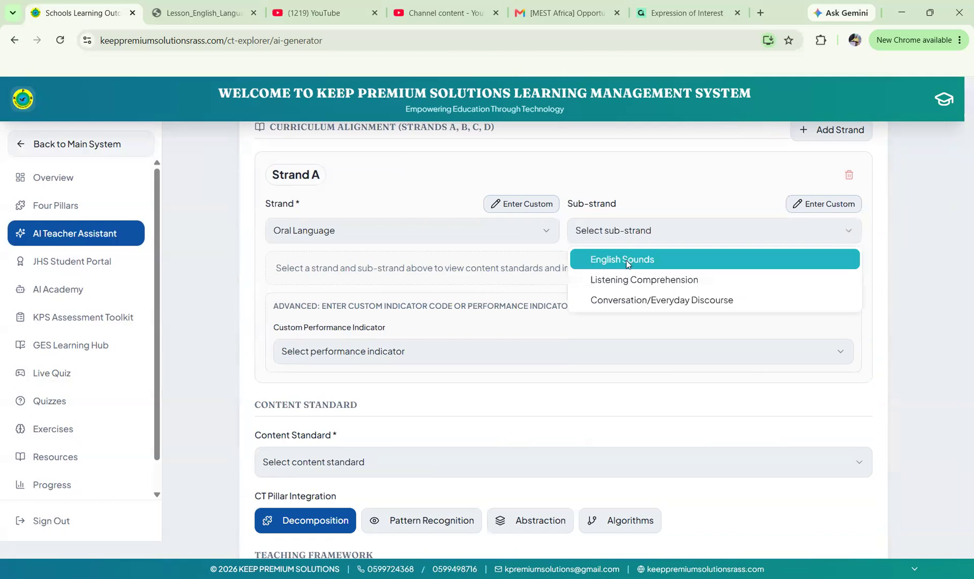
pyautogui.press('Return')
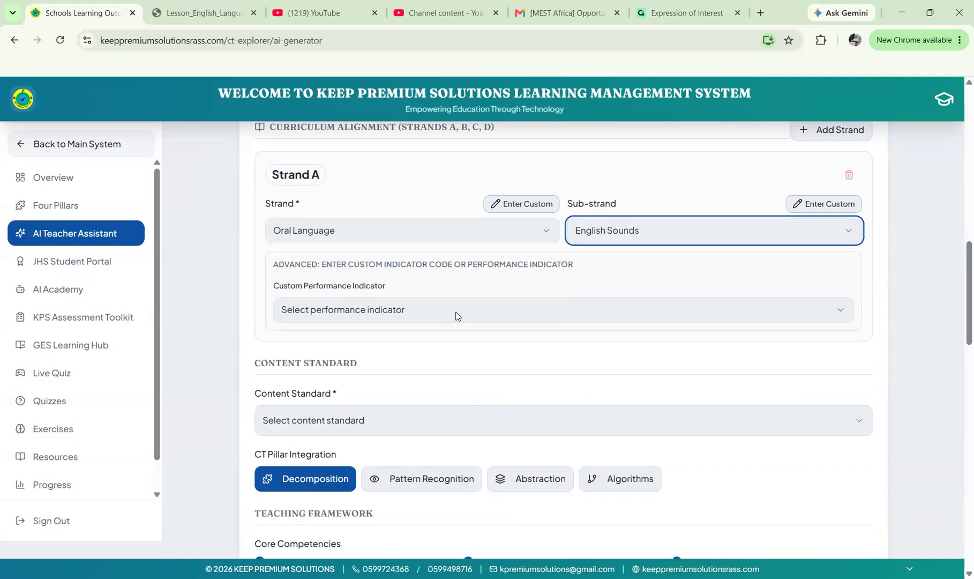
pyautogui.click(455, 314)
pyautogui.click(409, 337)
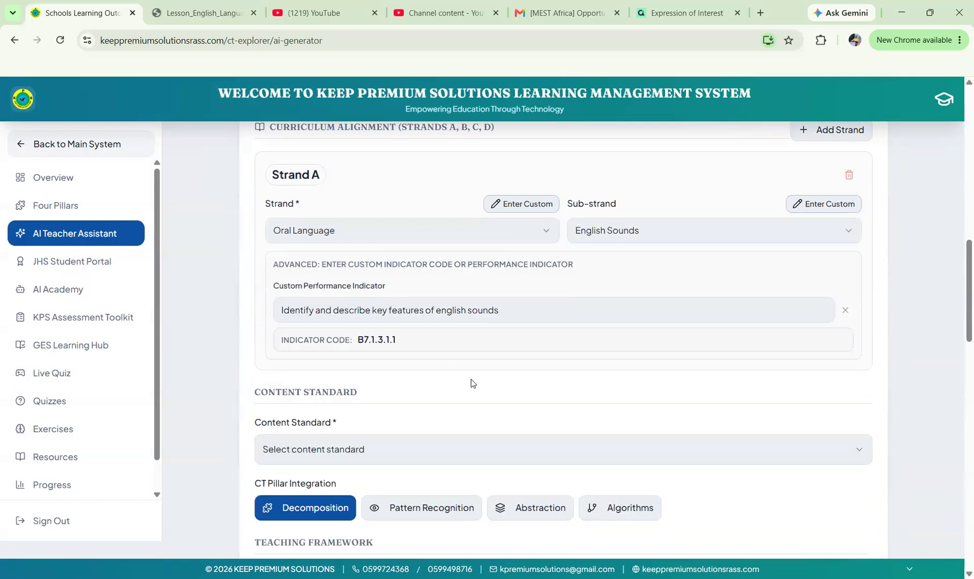
# Set the lesson's content standard to B7.1.3.1.
pyautogui.scroll(-2, 412, 332)
pyautogui.click(407, 332)
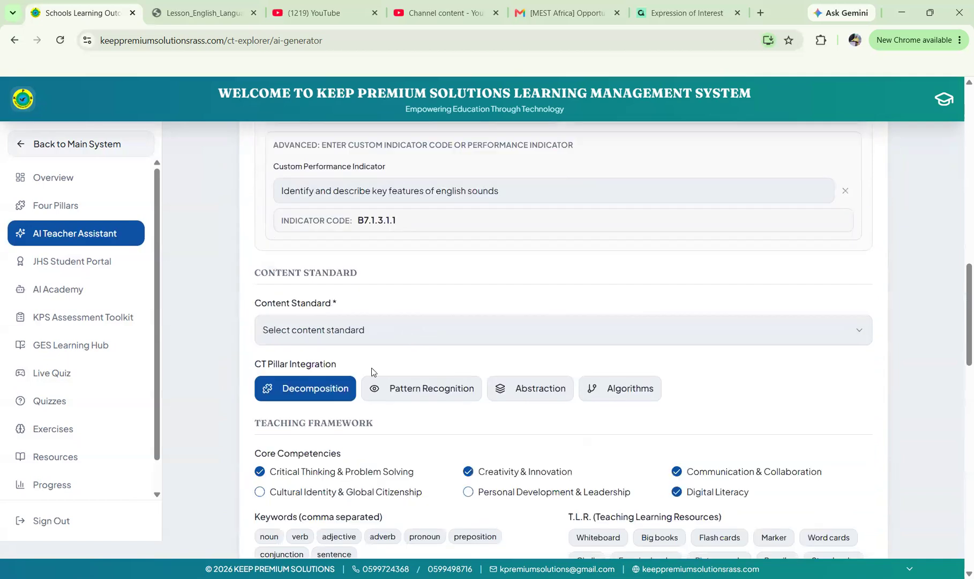
pyautogui.click(375, 358)
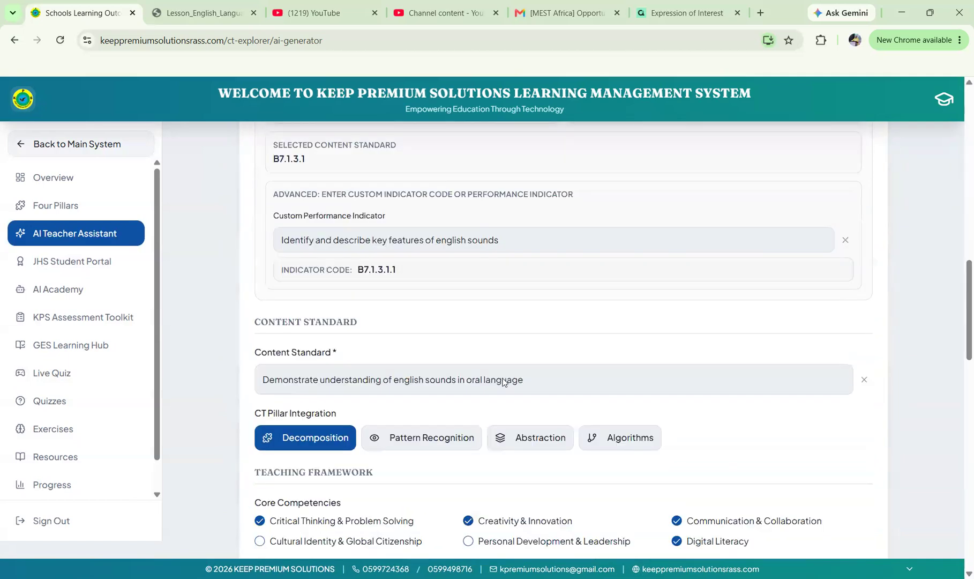
# Set the community type to Rural in the local context section.
pyautogui.scroll(-4, 418, 248)
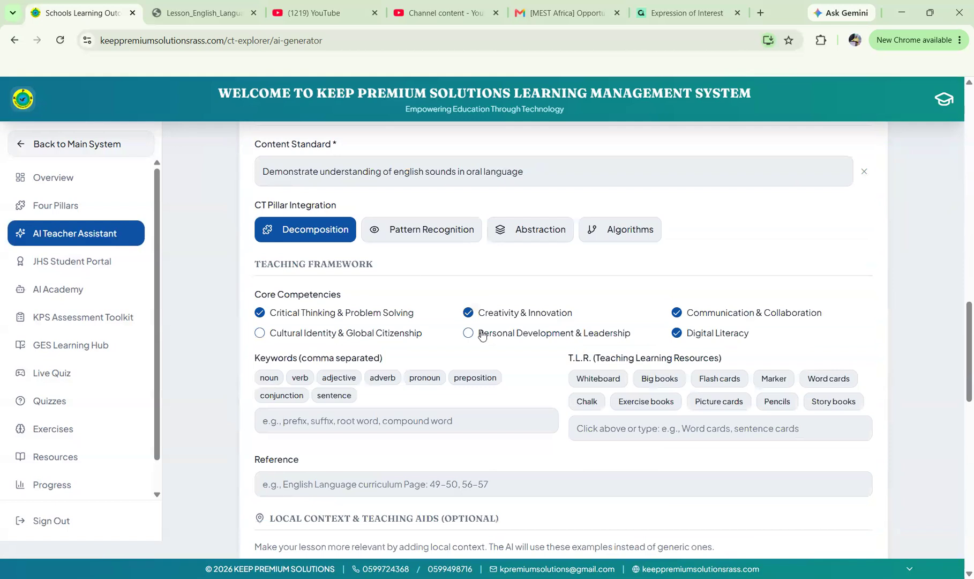
pyautogui.scroll(-2, 482, 334)
pyautogui.scroll(2, 482, 331)
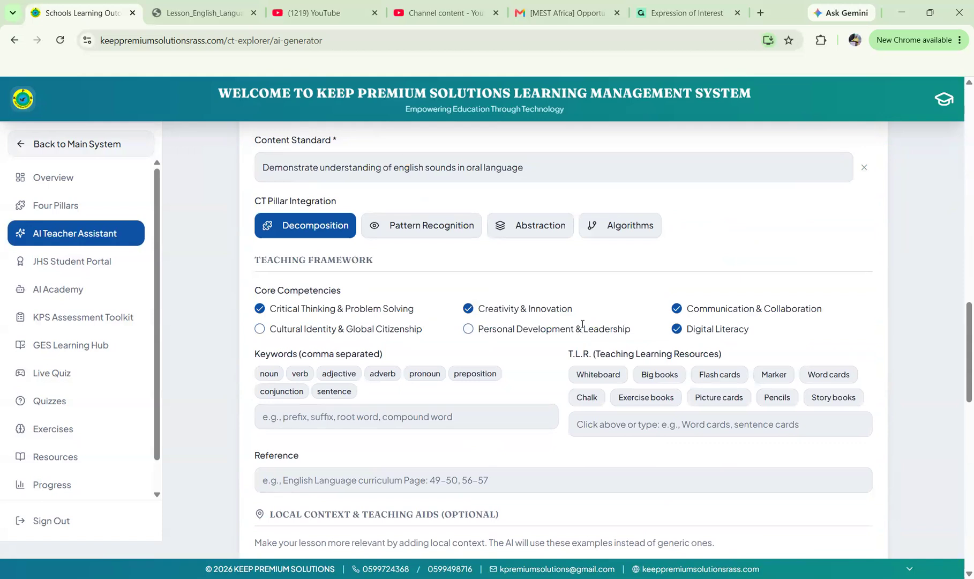
pyautogui.scroll(-2, 582, 325)
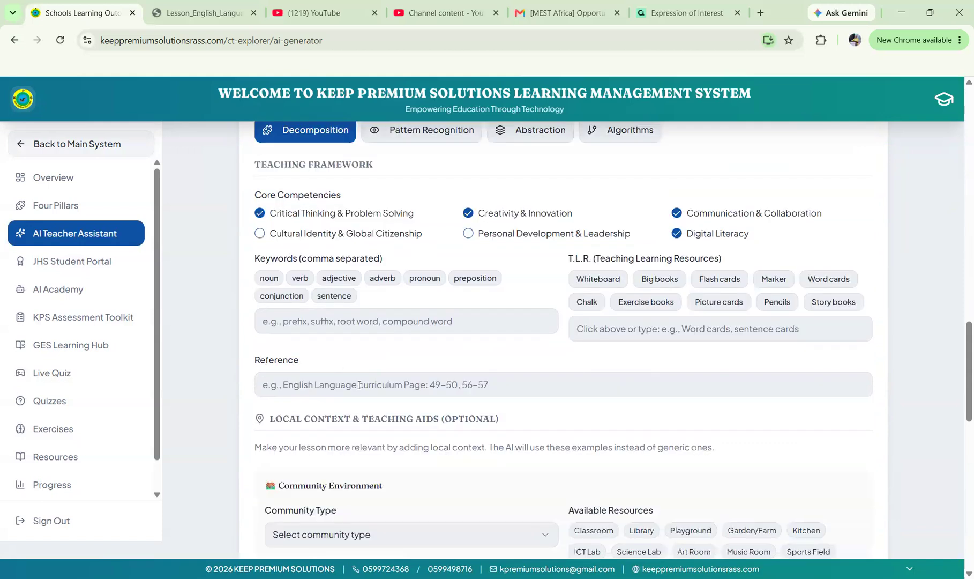
pyautogui.scroll(-2, 407, 350)
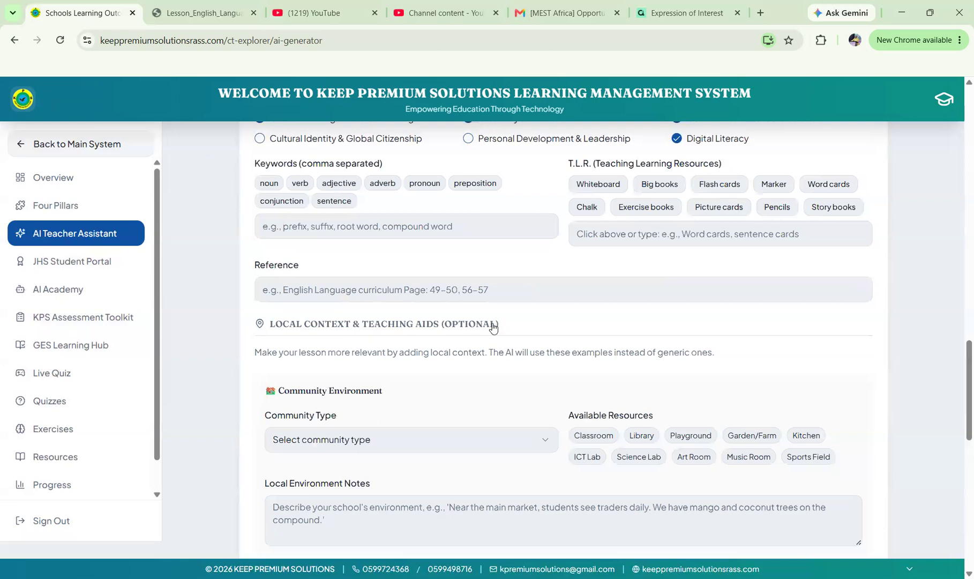
pyautogui.scroll(-2, 493, 328)
pyautogui.click(542, 333)
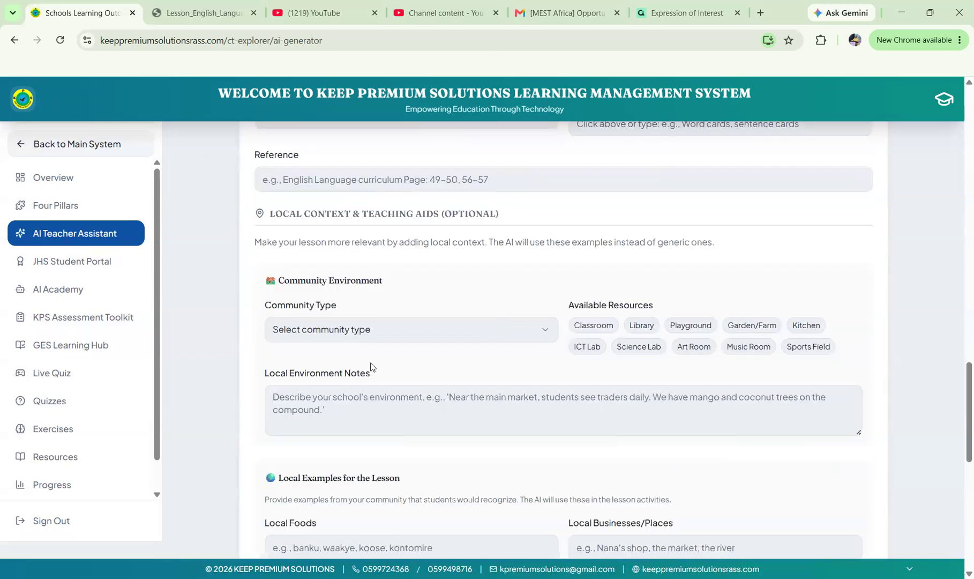
pyautogui.click(298, 398)
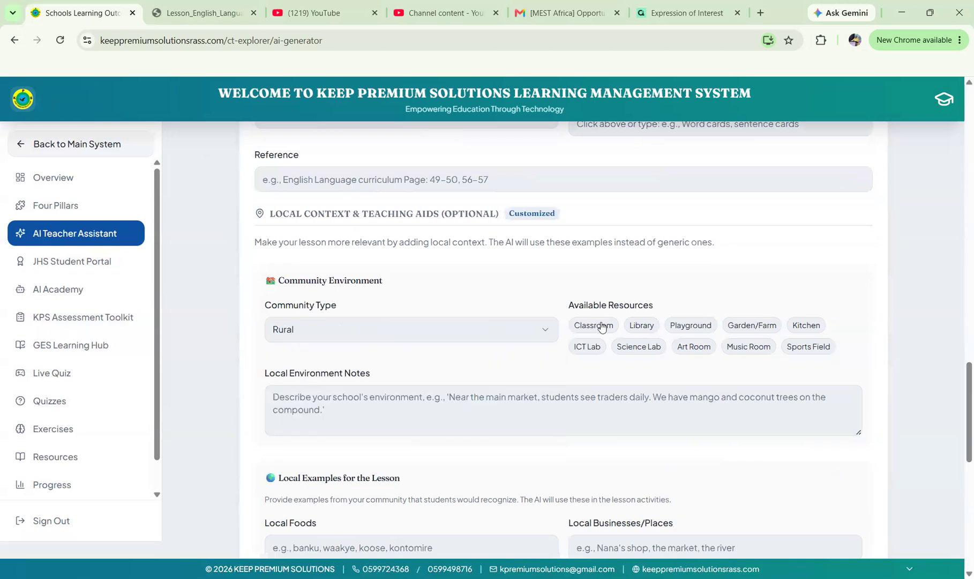
pyautogui.click(406, 421)
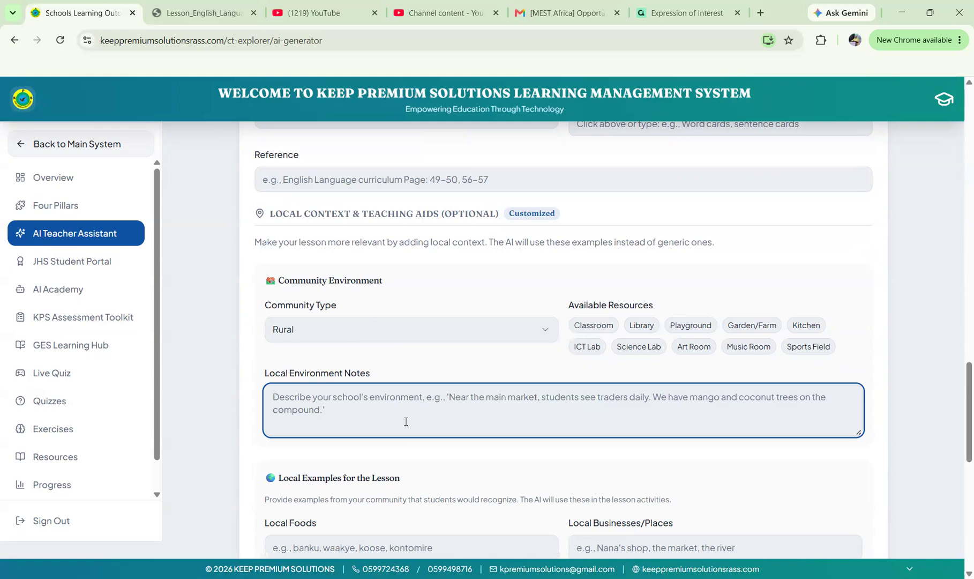
# Enter 'Nima Mamobi Central Mosque' as the local environment notes.
pyautogui.write('Nima Mamobi Central Mosque')
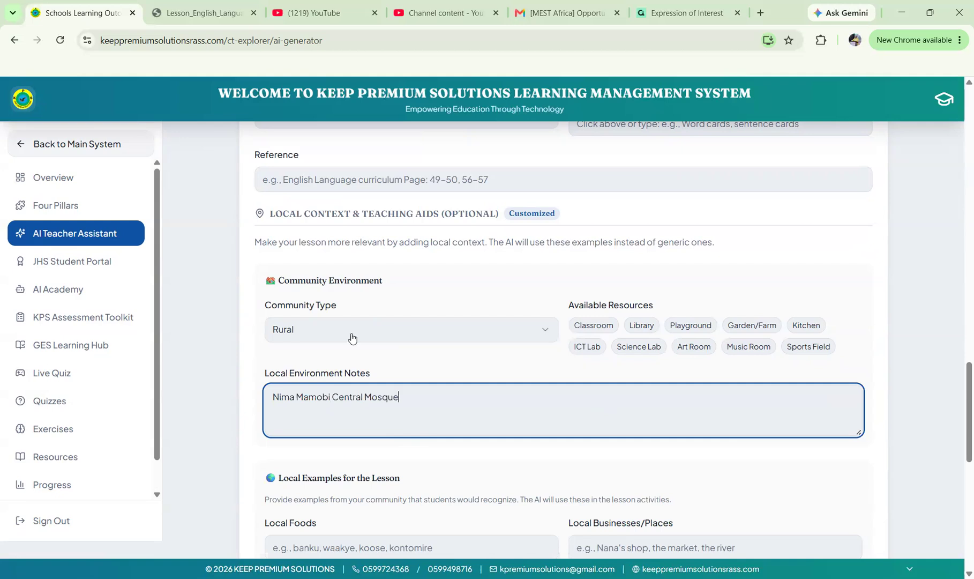
# Change the community type to Urban.
pyautogui.click(307, 330)
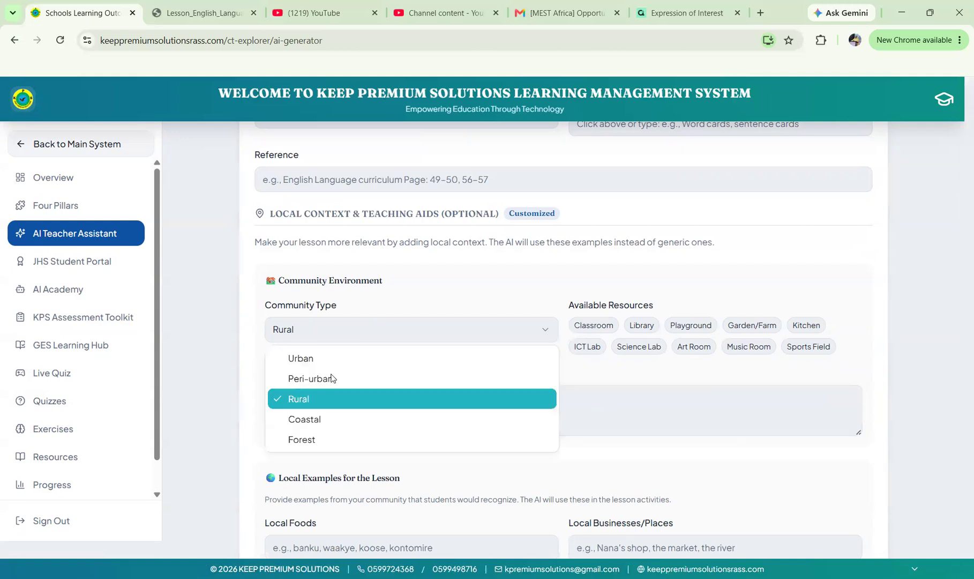
pyautogui.click(309, 362)
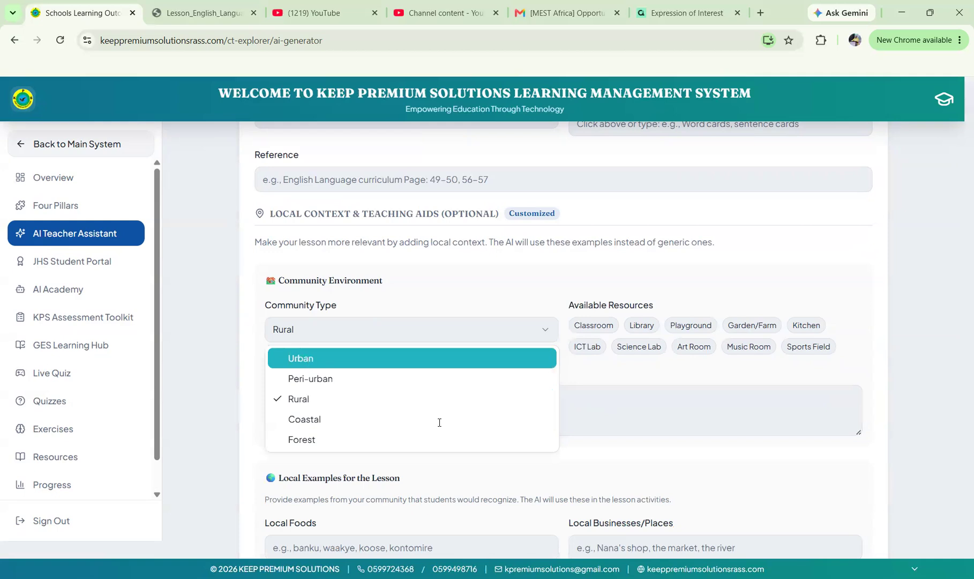
pyautogui.scroll(-2, 439, 422)
pyautogui.click(356, 430)
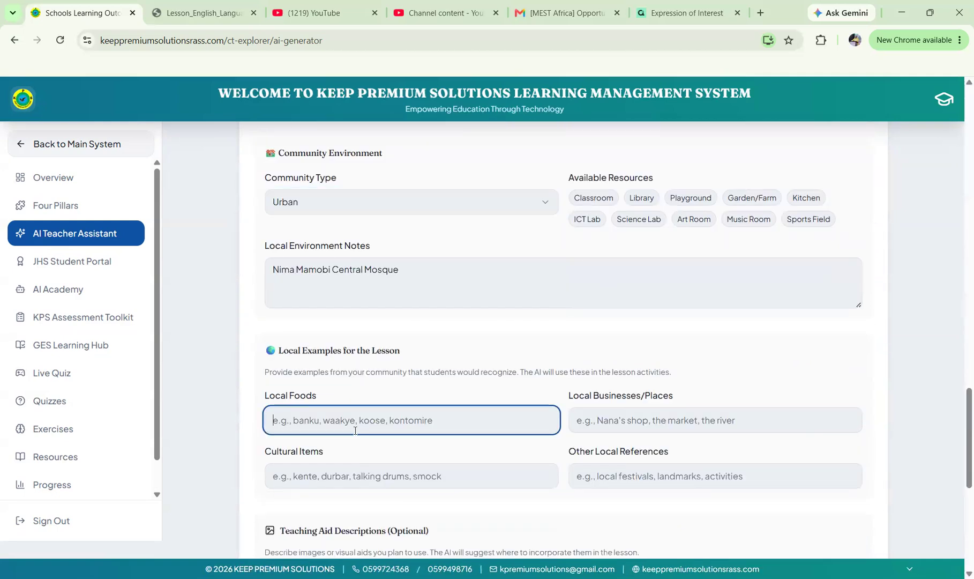
# Enter 'Kenkey with hot pepper' as local food and 'Fishing' as local business.
pyautogui.write('Kenkey with hot pepper')
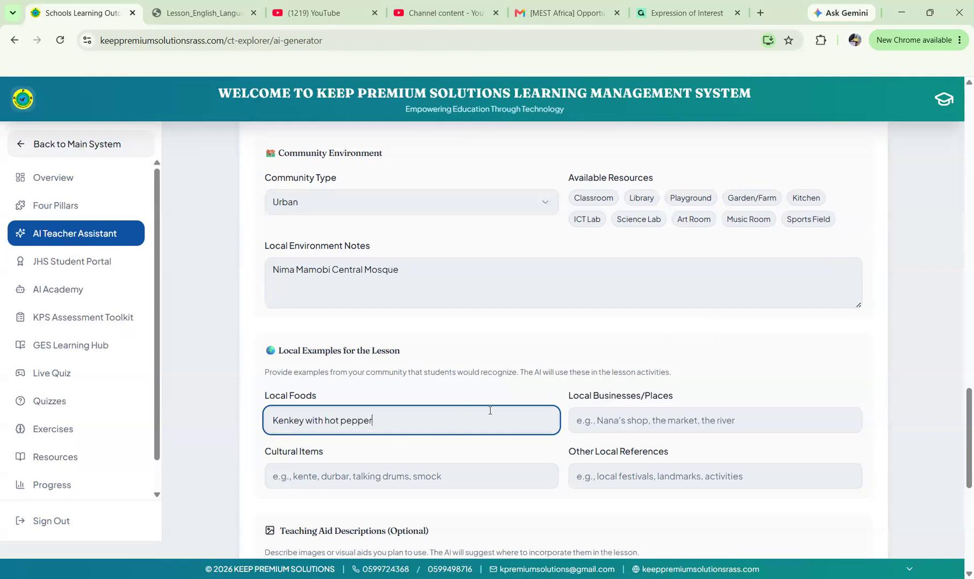
pyautogui.click(632, 406)
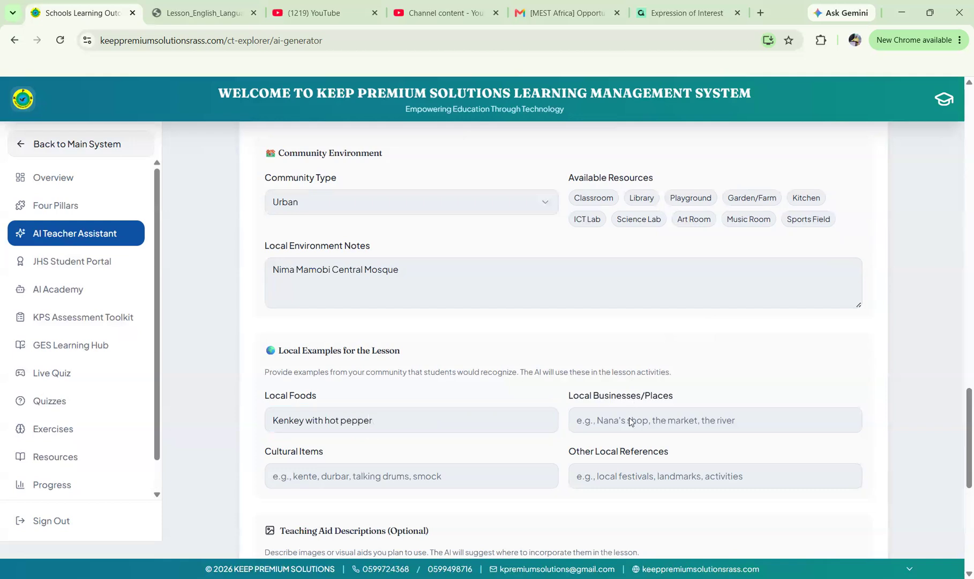
pyautogui.scroll(-2, 631, 420)
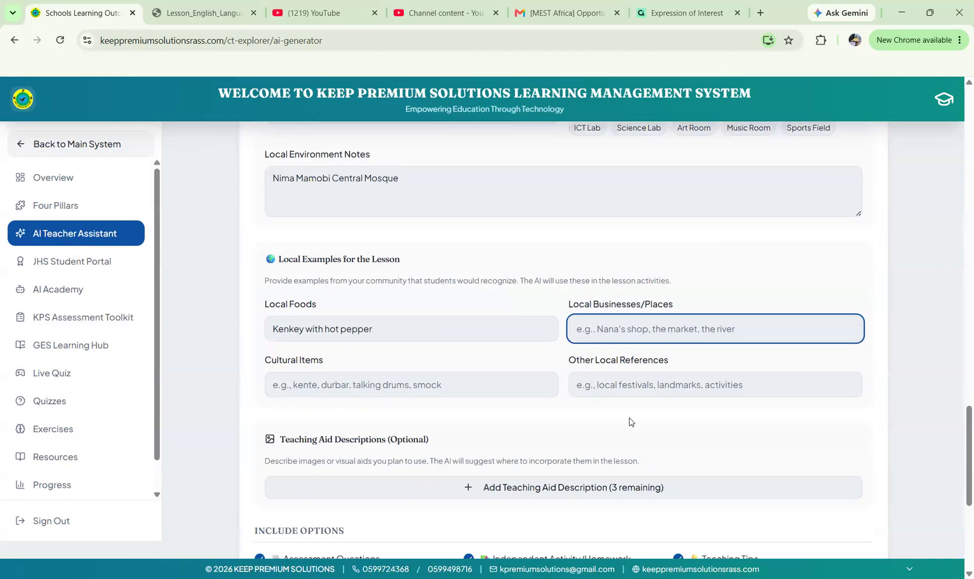
pyautogui.write('Fishing')
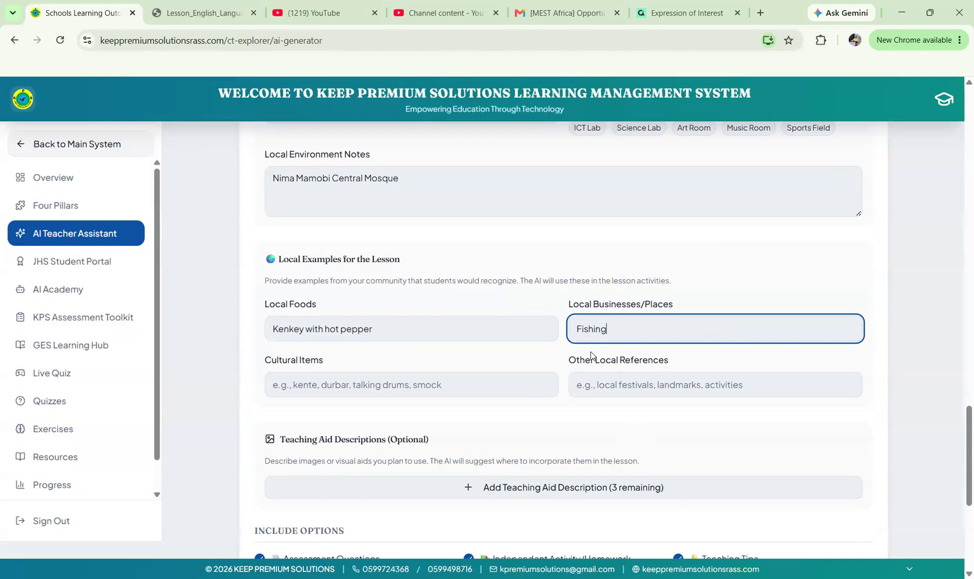
# Add 'Mamobi Mosque' under Other Local References.
pyautogui.click(366, 385)
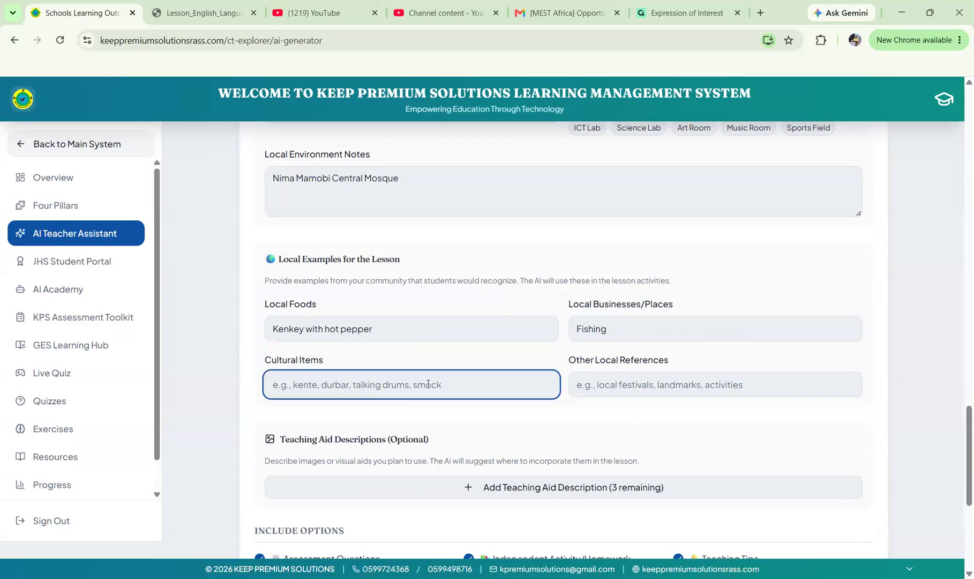
pyautogui.click(597, 381)
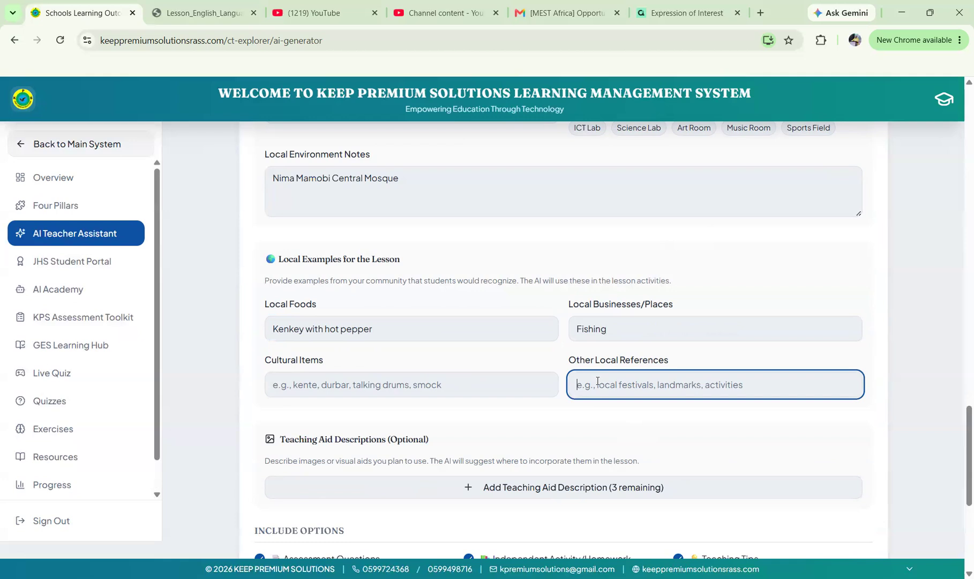
pyautogui.write('Mo')
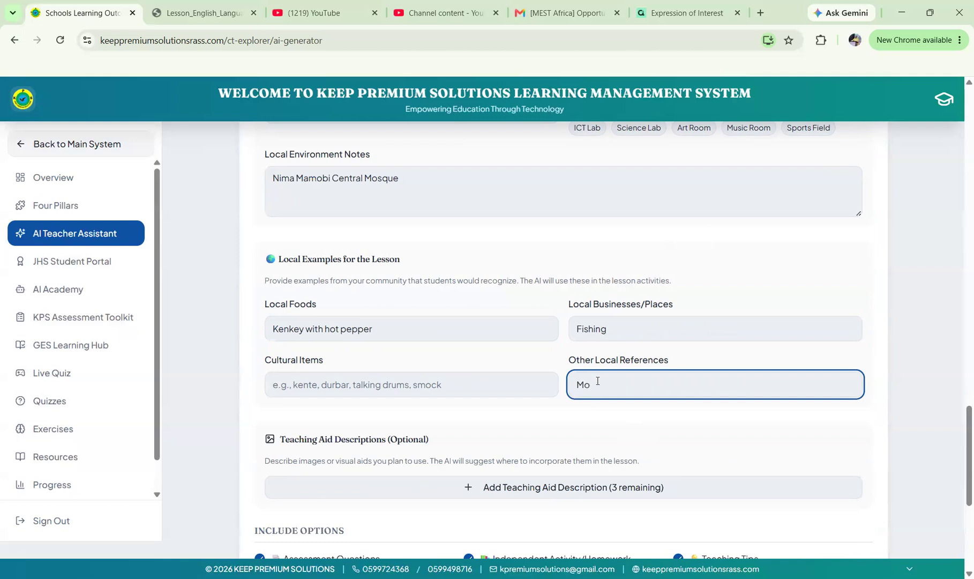
pyautogui.press('BackSpace')
pyautogui.write('amobi Mosque')
pyautogui.scroll(-5, 667, 437)
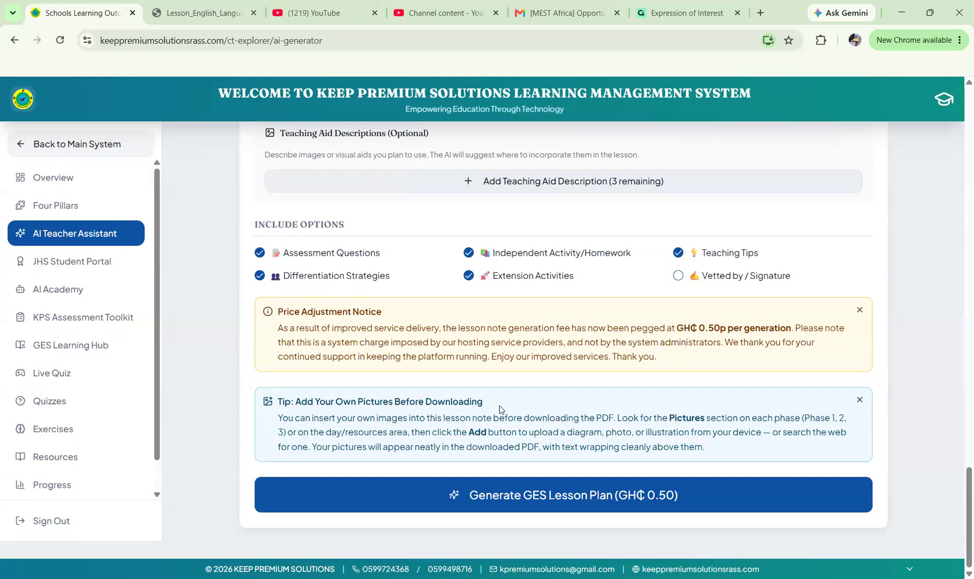
pyautogui.scroll(5, 499, 407)
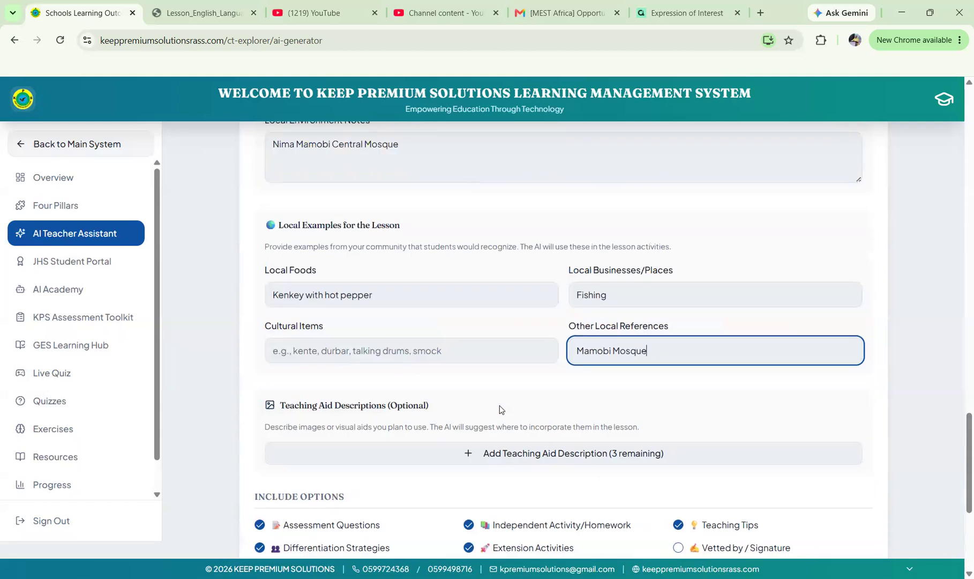
# Tick Pattern Recognition and Abstraction as CT pillars next to Decomposition.
pyautogui.scroll(-3, 499, 405)
pyautogui.scroll(7, 499, 405)
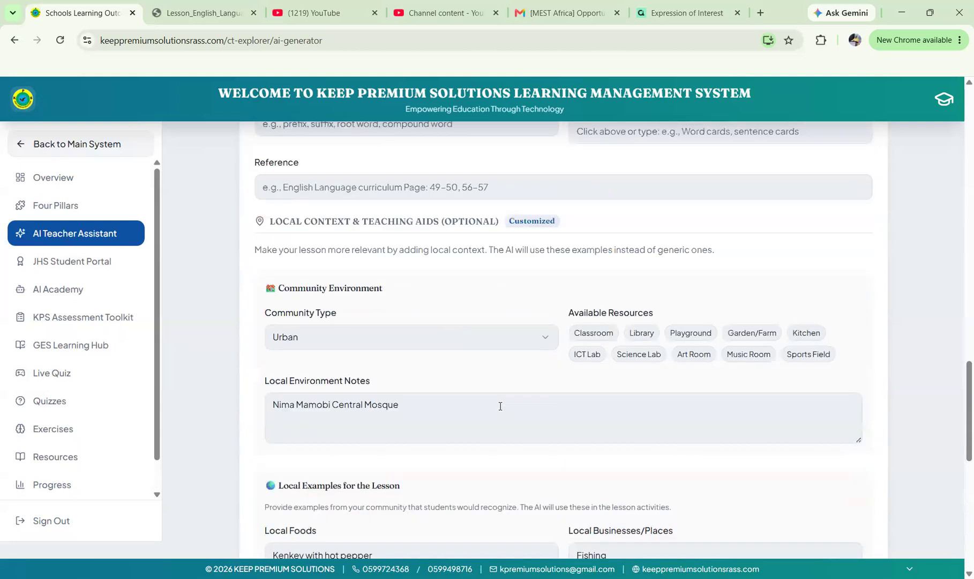
pyautogui.scroll(4, 500, 405)
pyautogui.scroll(5, 499, 409)
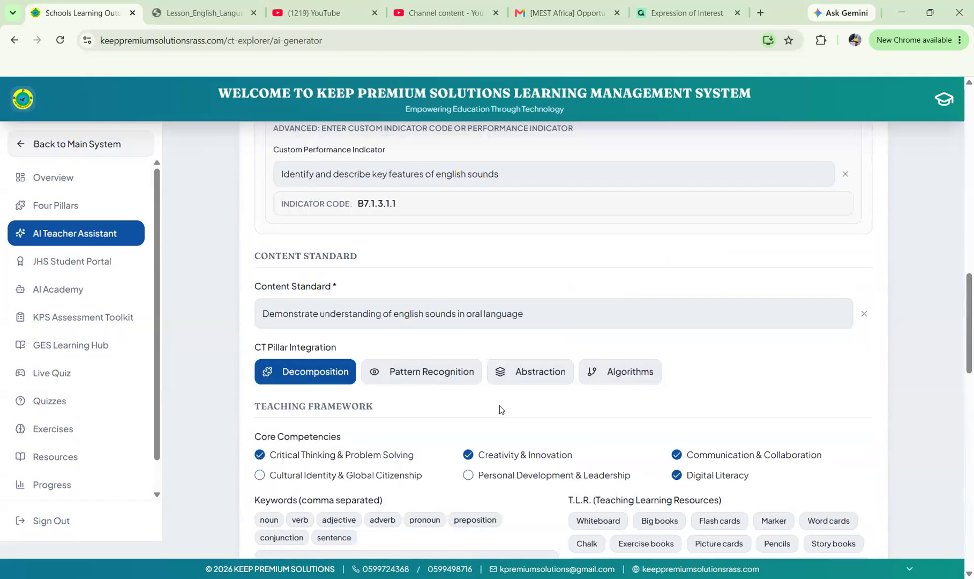
pyautogui.scroll(-7, 499, 409)
pyautogui.scroll(6, 500, 409)
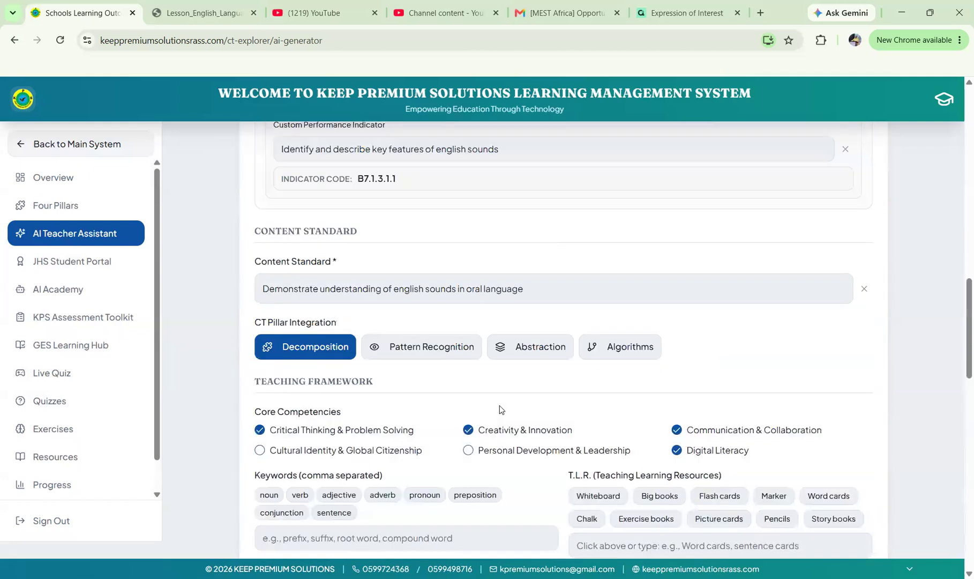
pyautogui.scroll(-1, 499, 410)
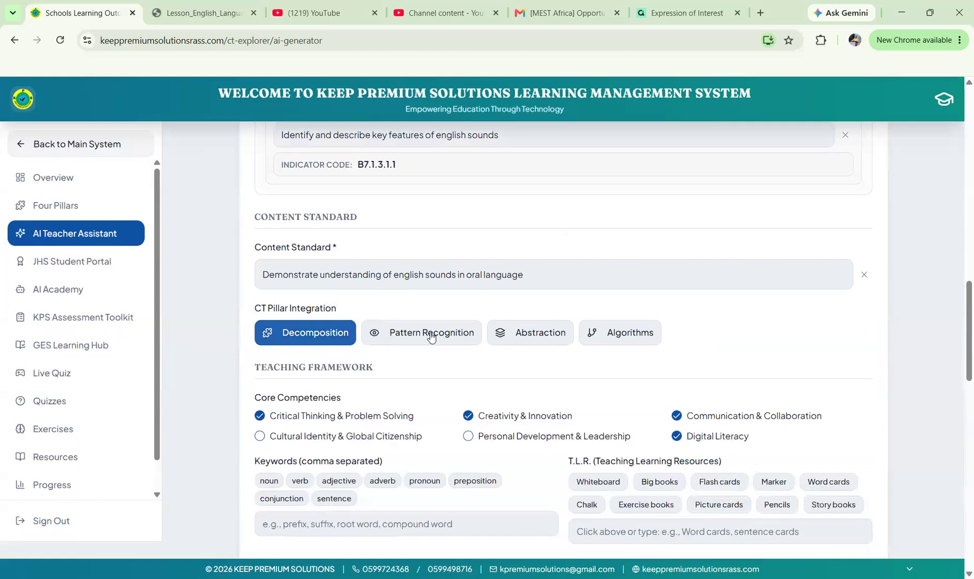
pyautogui.click(431, 335)
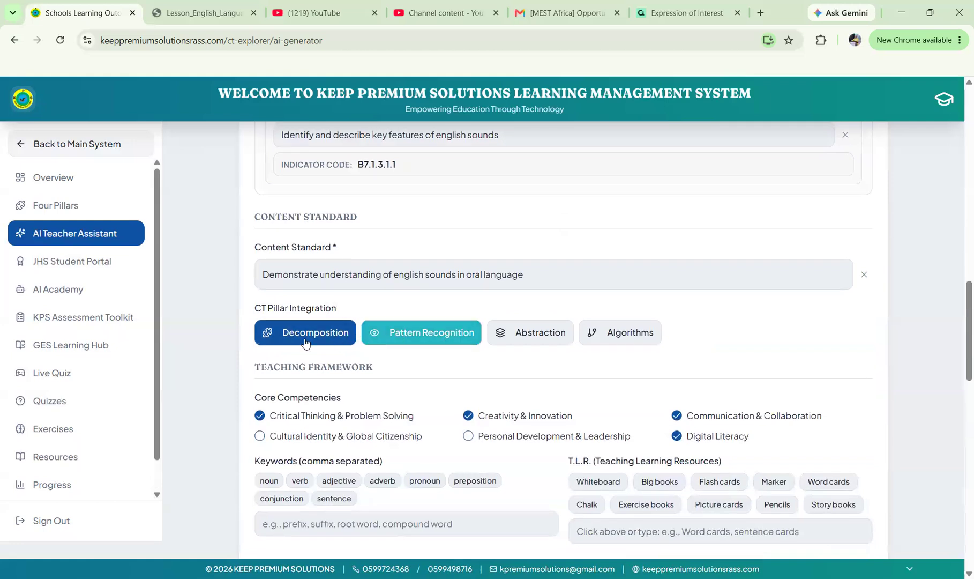
pyautogui.click(548, 333)
pyautogui.scroll(-4, 548, 337)
pyautogui.scroll(-7, 548, 337)
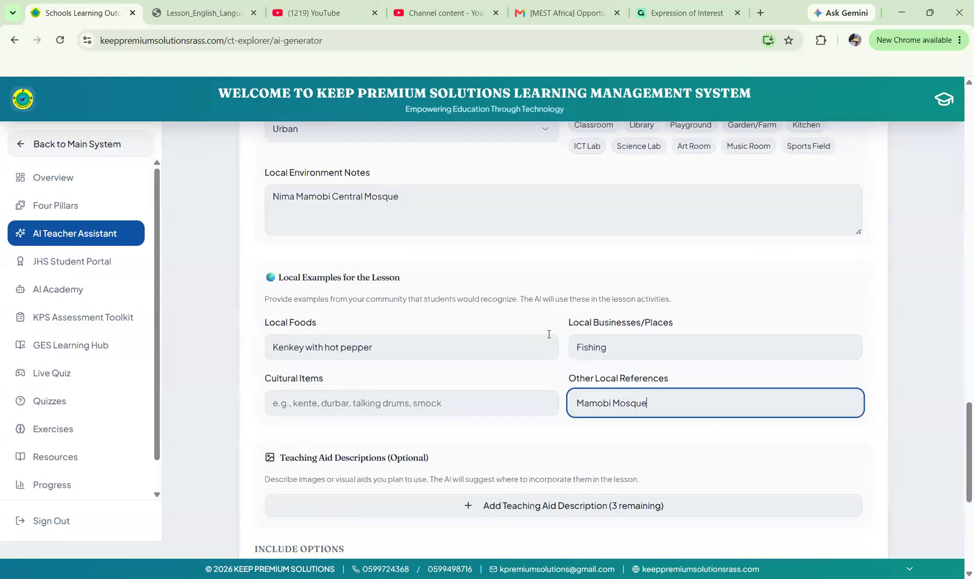
pyautogui.scroll(-6, 643, 406)
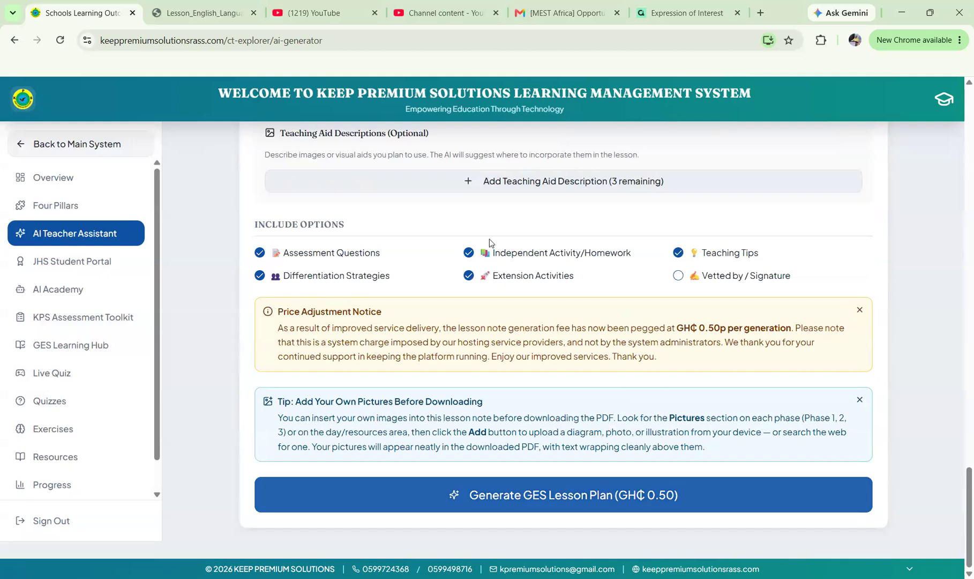
pyautogui.scroll(1, 495, 399)
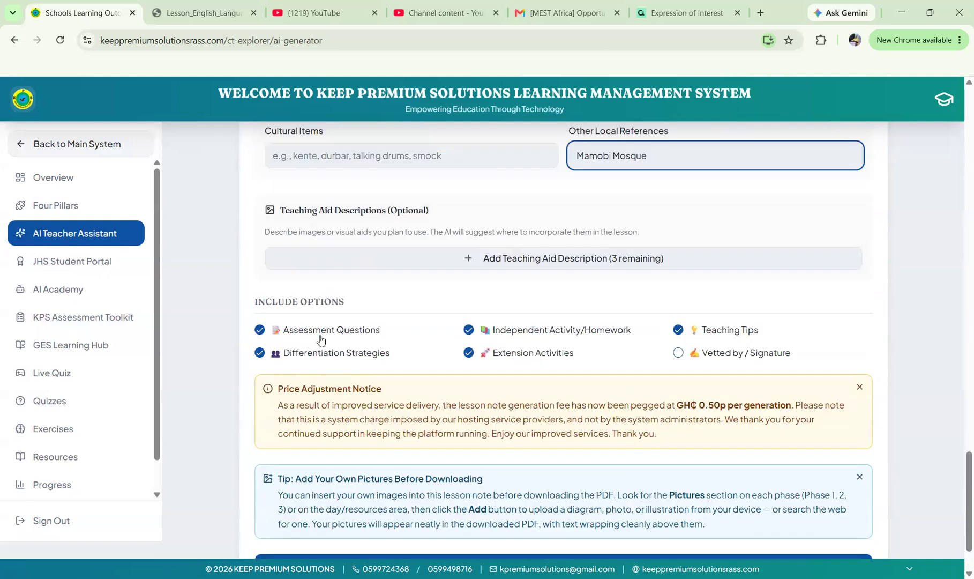
pyautogui.scroll(-1, 505, 408)
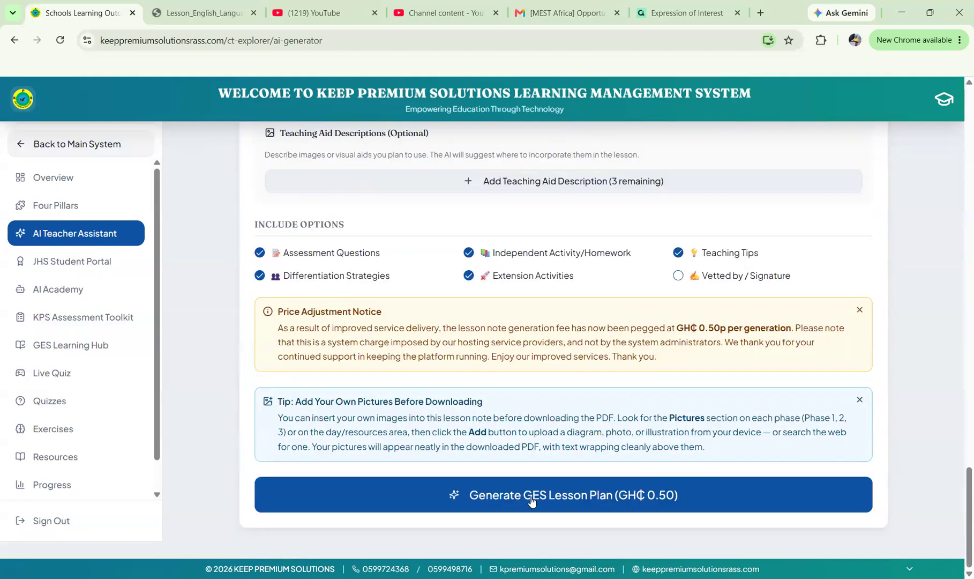
# Request GES lesson plan generation and proceed to pay the GH₵ 0.50 fee.
pyautogui.click(531, 497)
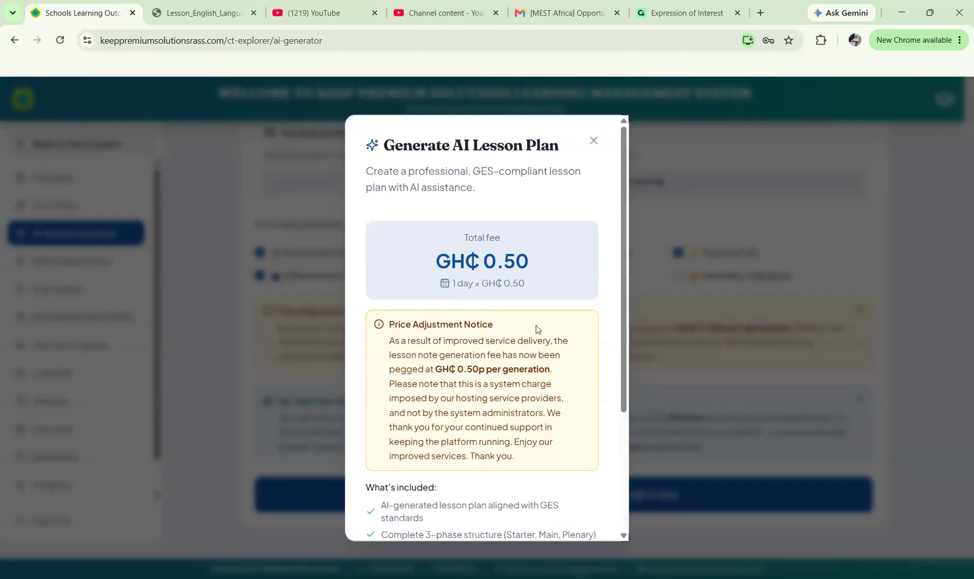
pyautogui.scroll(-4, 499, 421)
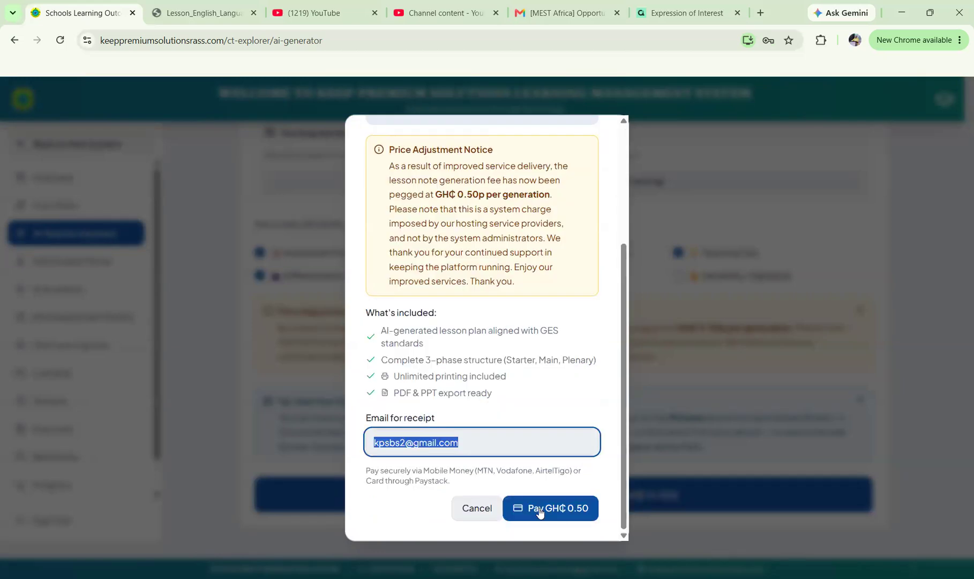
pyautogui.click(539, 507)
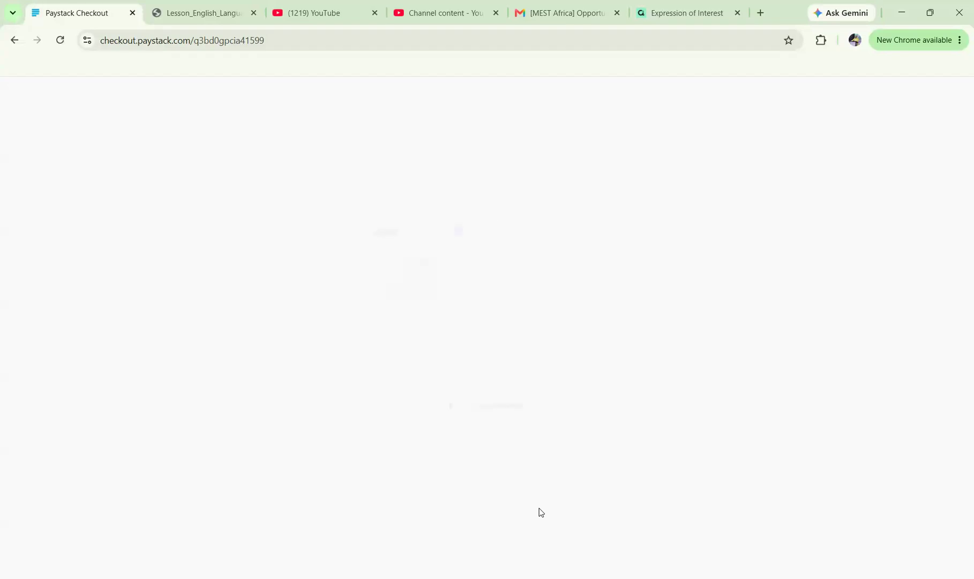
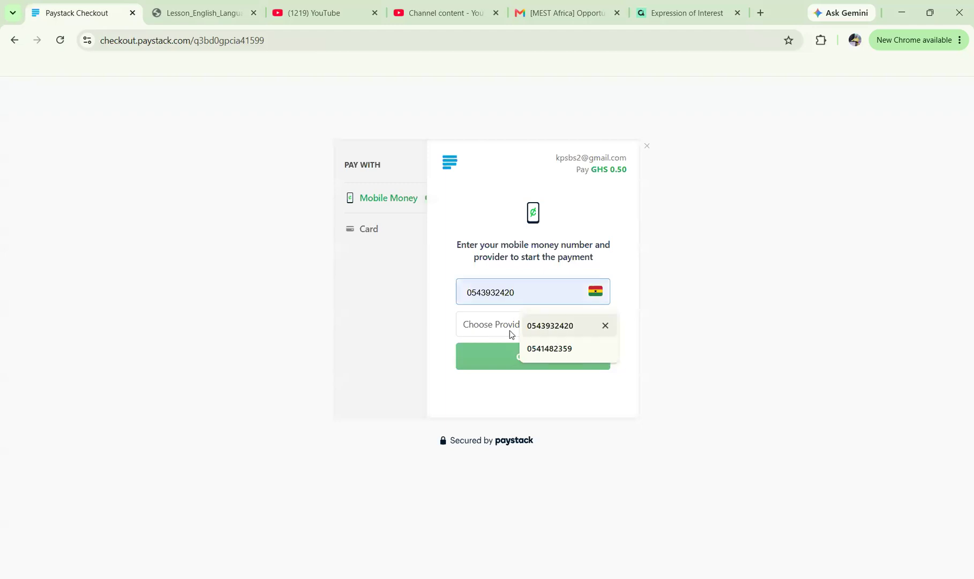
# Pay GHS 0.50 by MTN mobile money using the saved phone number.
pyautogui.click(502, 288)
pyautogui.click(564, 335)
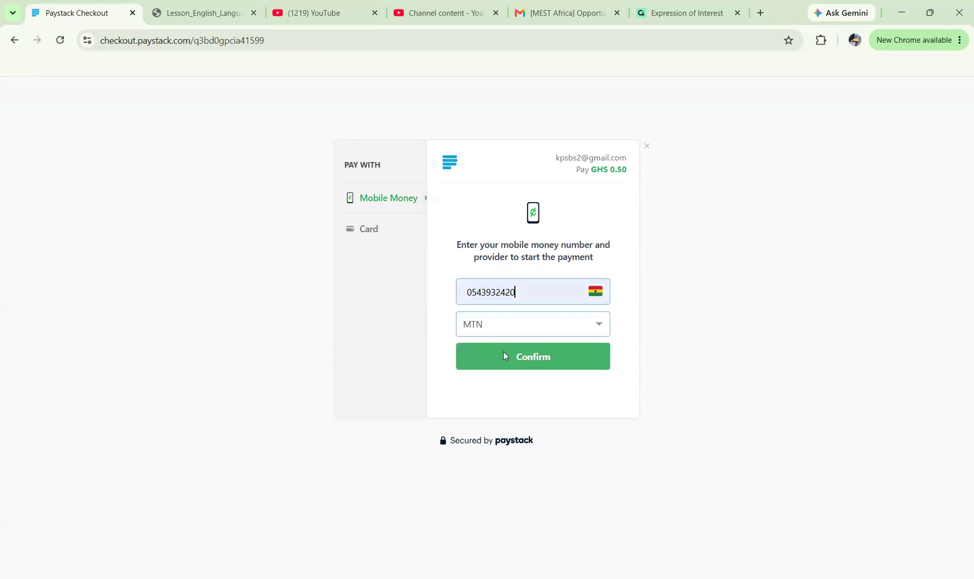
pyautogui.click(503, 355)
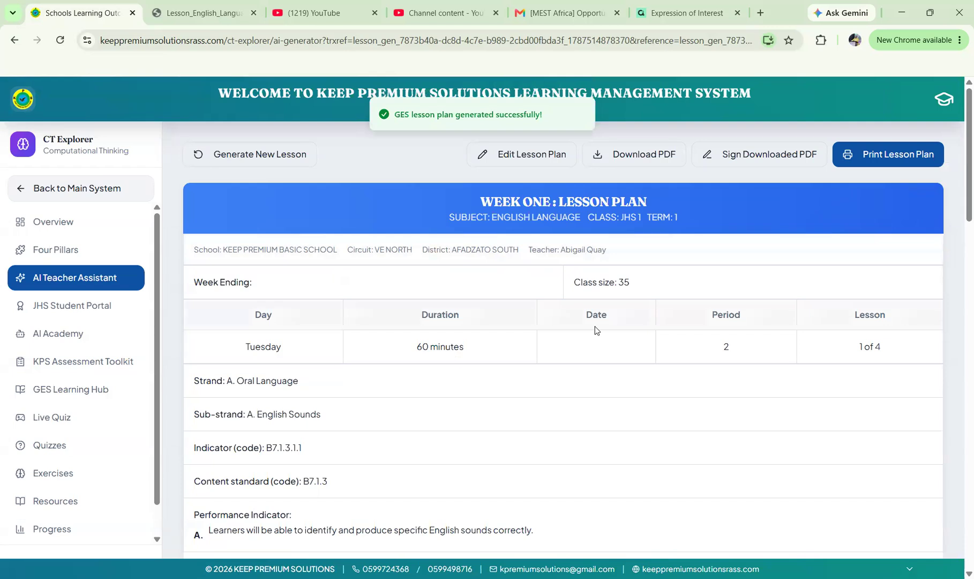
pyautogui.scroll(-3, 596, 330)
pyautogui.scroll(-6, 596, 330)
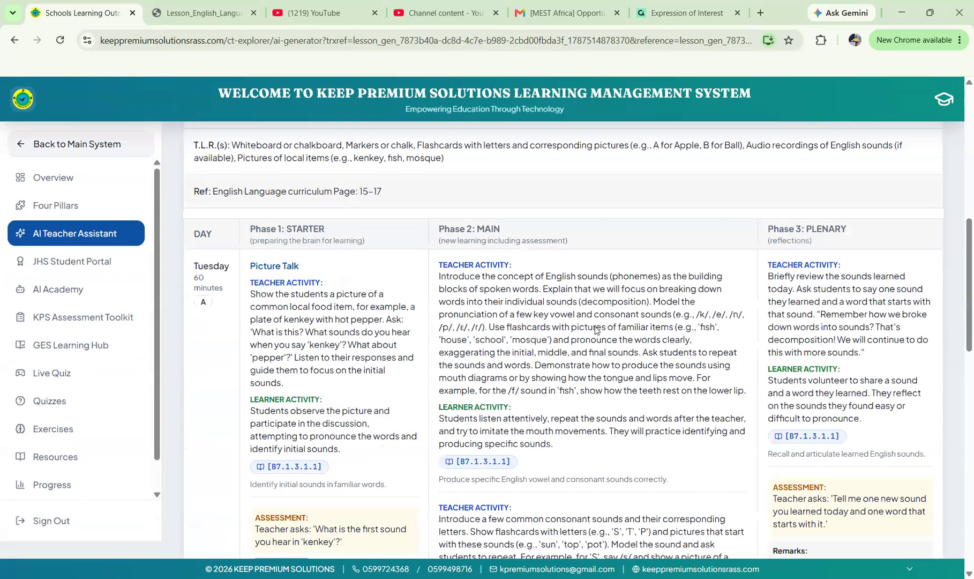
pyautogui.scroll(-1, 596, 330)
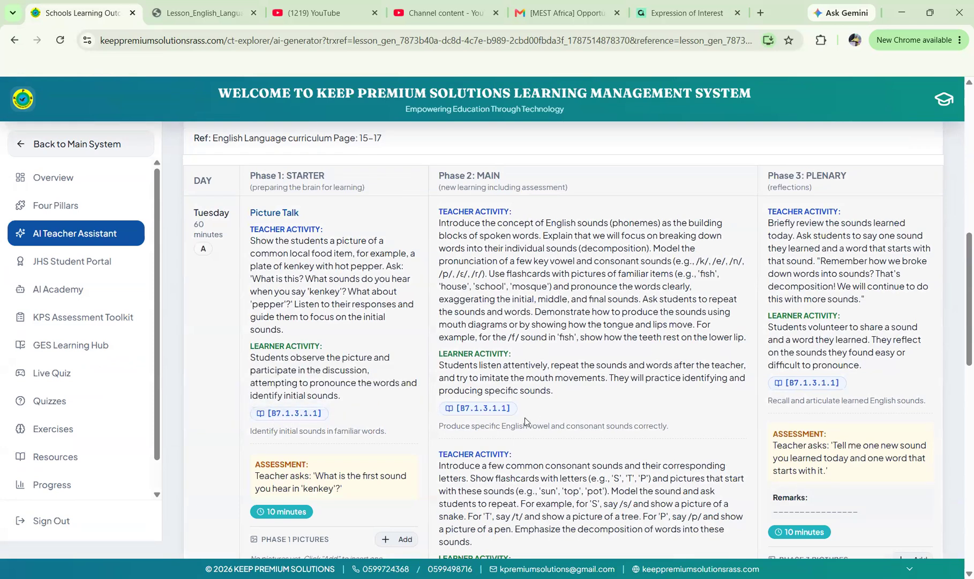
pyautogui.moveTo(485, 410)
pyautogui.scroll(-2, 571, 413)
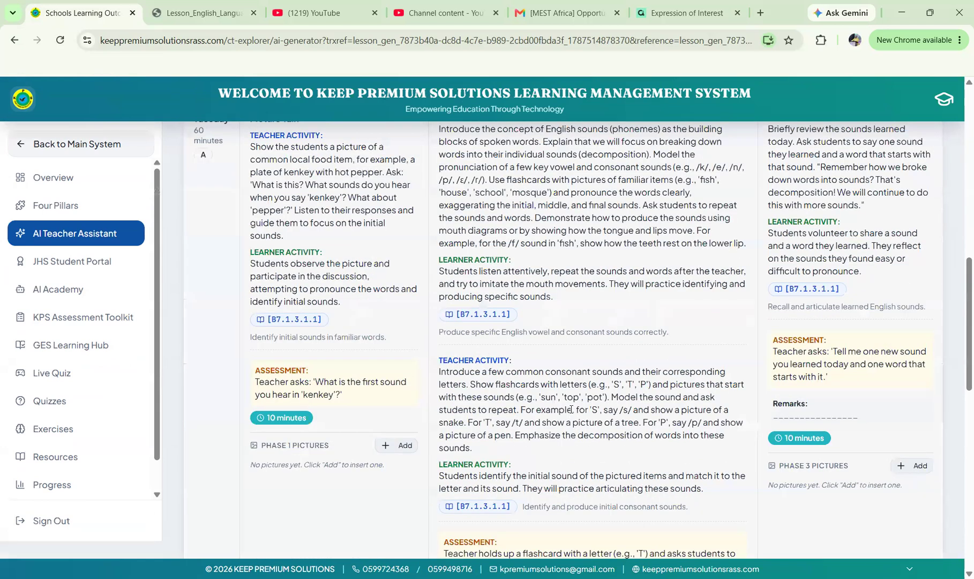
pyautogui.scroll(-5, 571, 413)
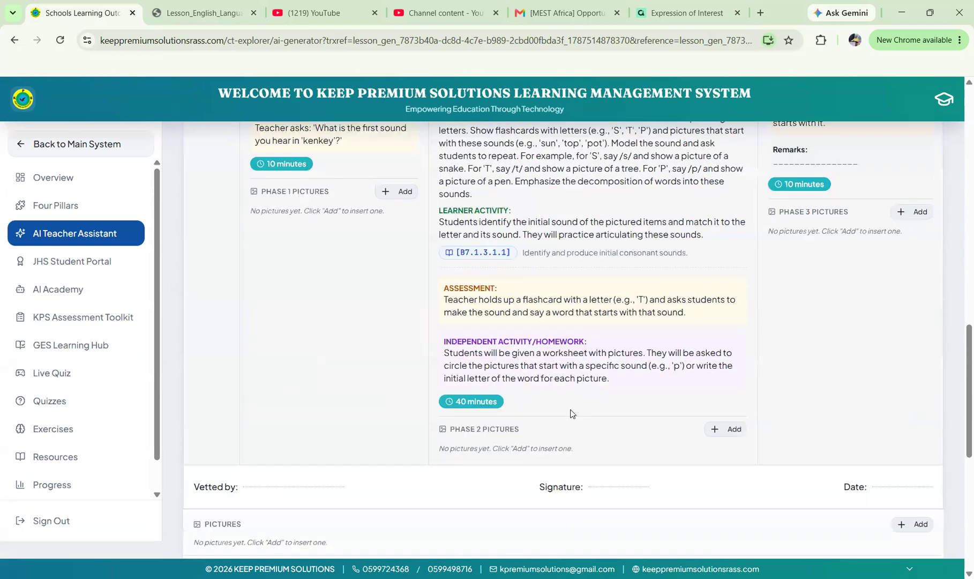
pyautogui.scroll(5, 571, 413)
pyautogui.scroll(2, 572, 413)
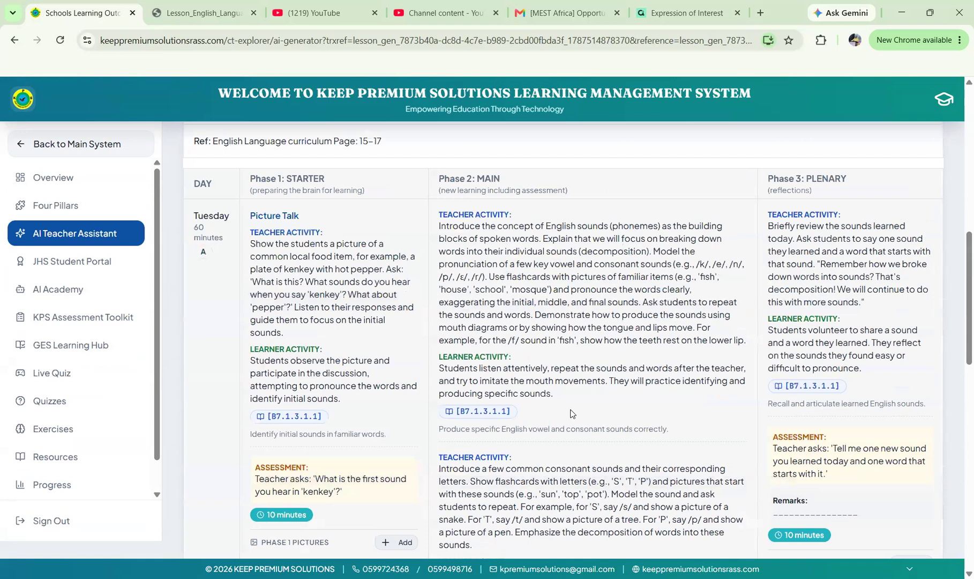
pyautogui.scroll(-3, 571, 413)
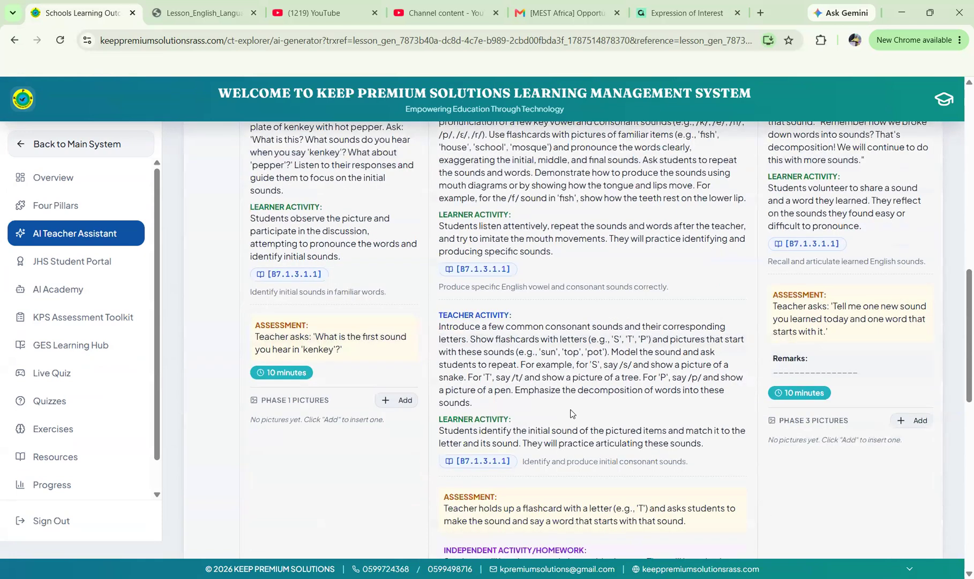
pyautogui.scroll(1, 571, 413)
pyautogui.scroll(1, 571, 413)
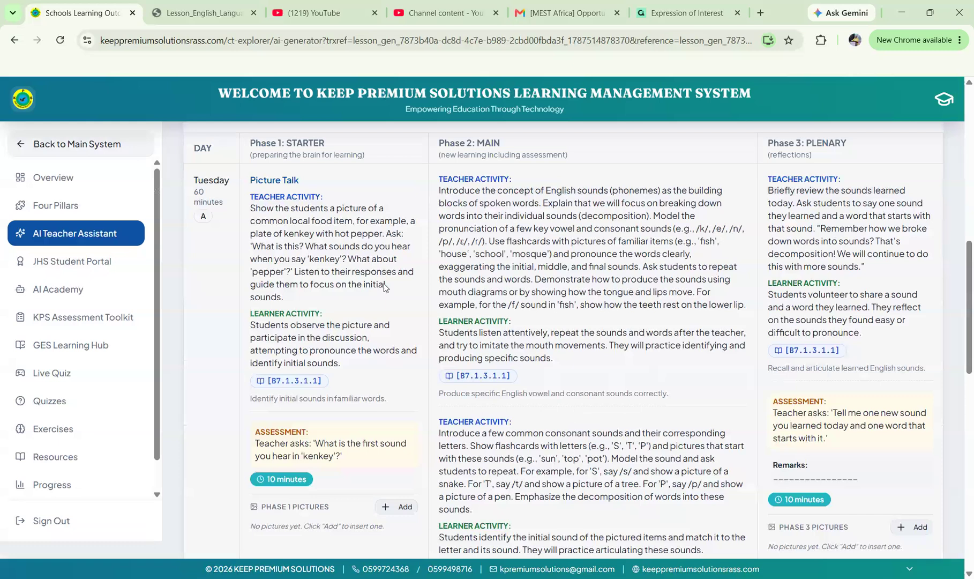
pyautogui.scroll(-10, 376, 278)
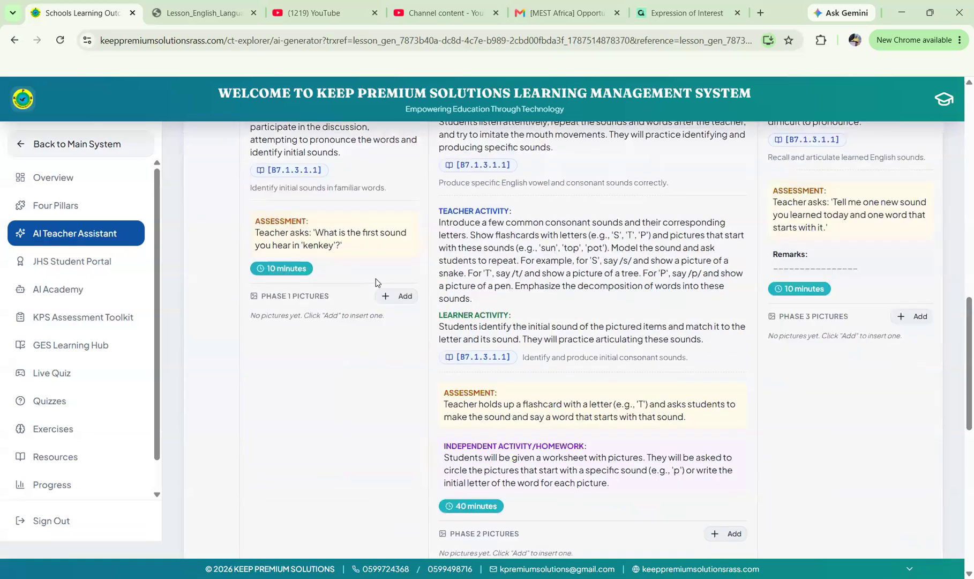
pyautogui.scroll(5, 376, 277)
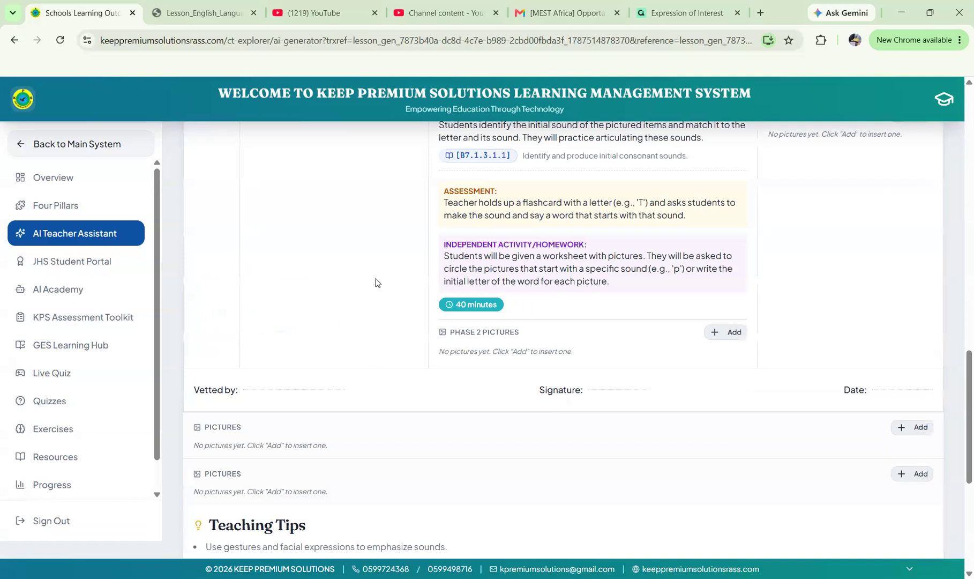
pyautogui.scroll(6, 376, 277)
pyautogui.scroll(-2, 376, 278)
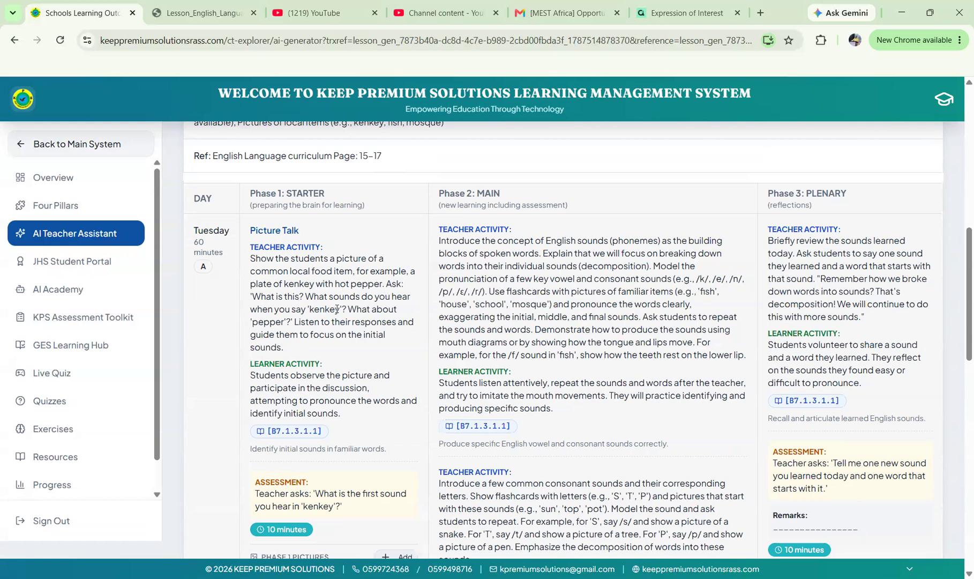
pyautogui.scroll(-1, 351, 356)
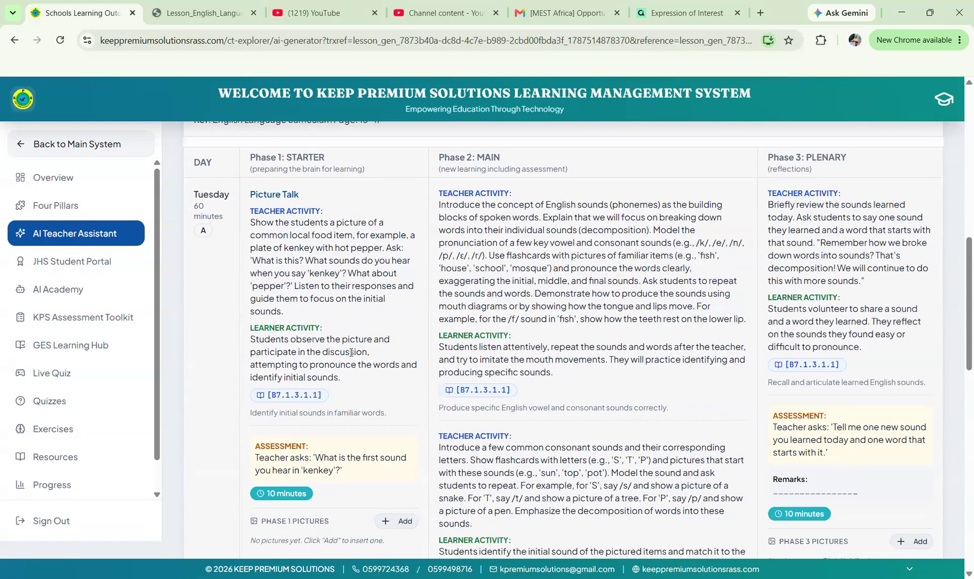
pyautogui.scroll(-1, 351, 354)
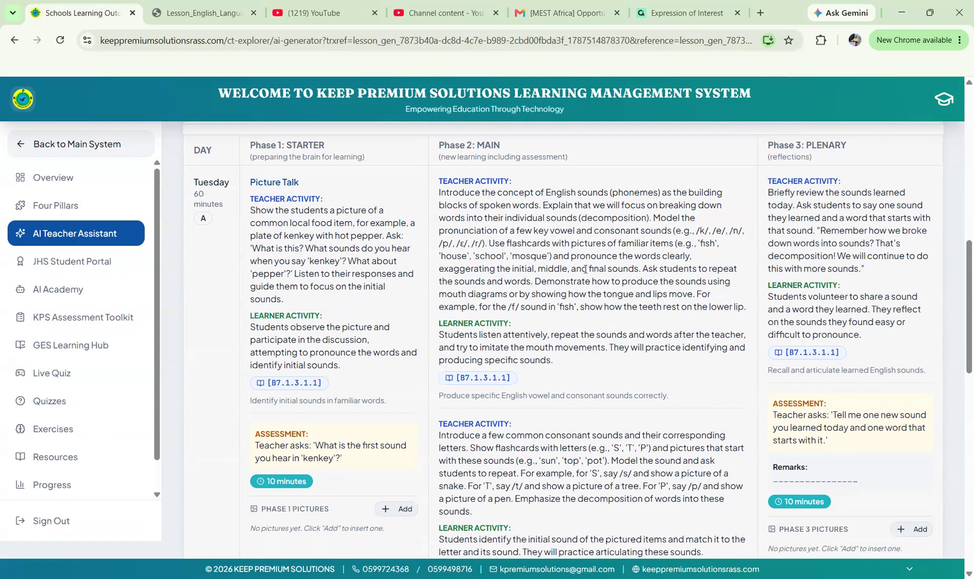
pyautogui.scroll(-1, 585, 269)
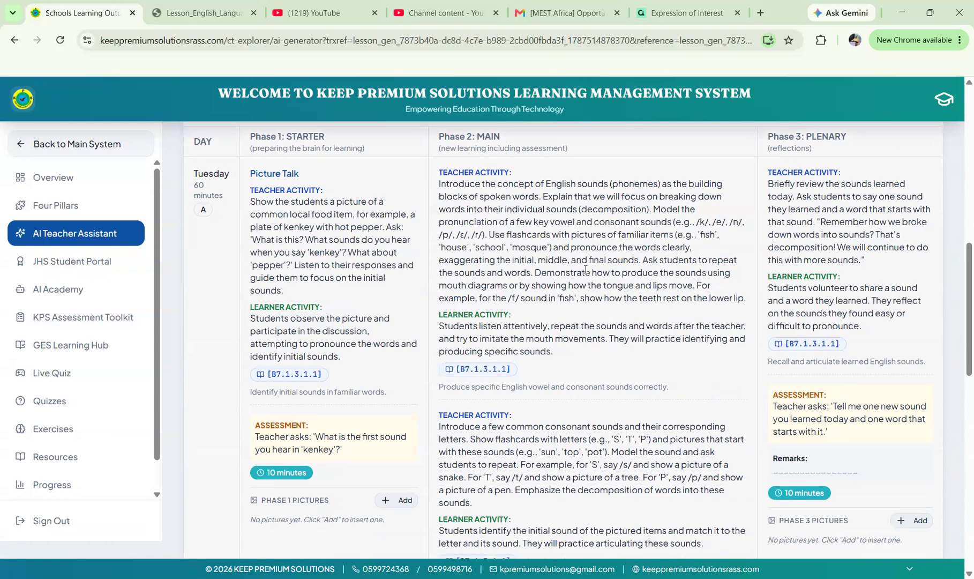
pyautogui.scroll(-1, 585, 269)
pyautogui.scroll(-1, 585, 269)
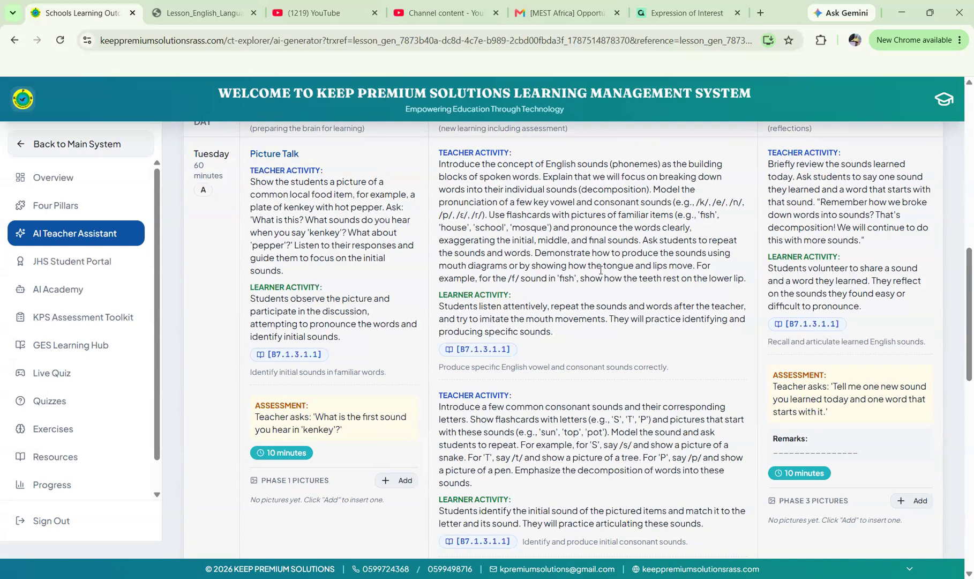
pyautogui.scroll(-1, 601, 271)
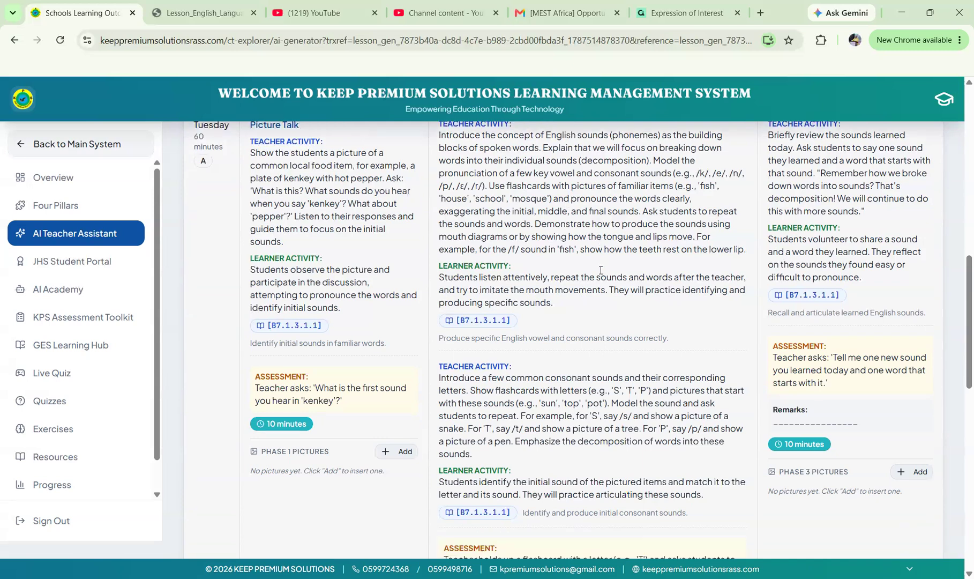
pyautogui.scroll(-1, 600, 270)
pyautogui.scroll(1, 600, 271)
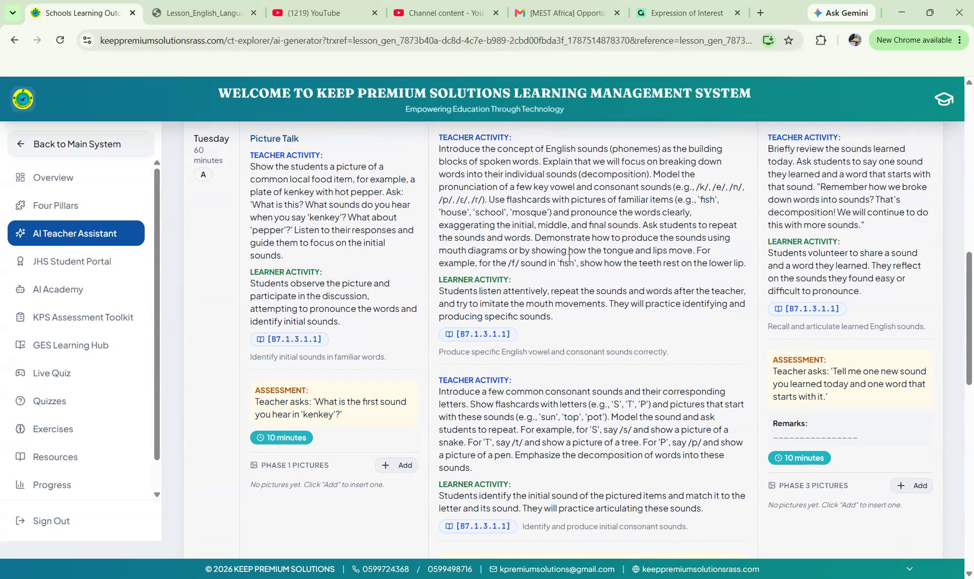
pyautogui.scroll(-2, 569, 257)
pyautogui.scroll(-1, 569, 258)
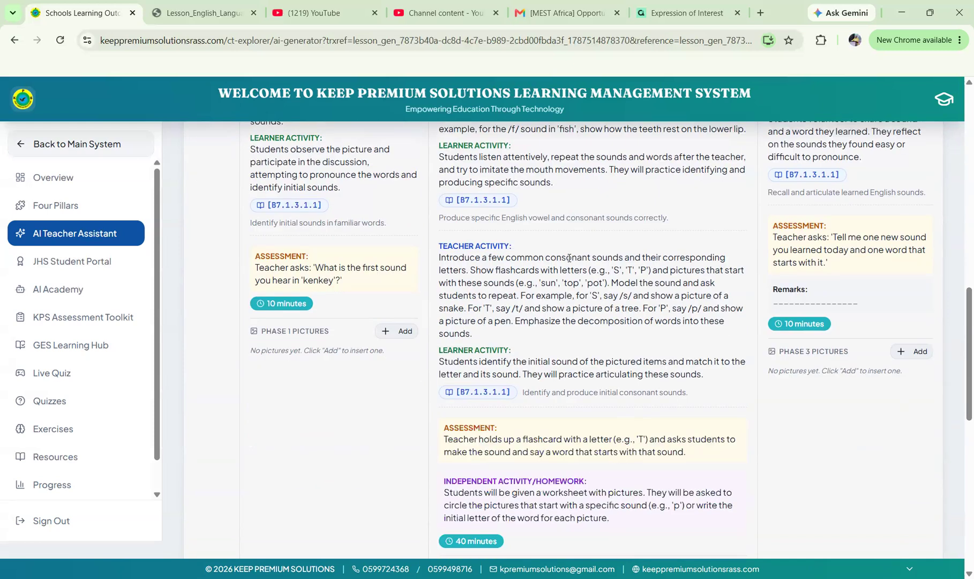
pyautogui.scroll(-1, 569, 258)
pyautogui.scroll(-1, 569, 257)
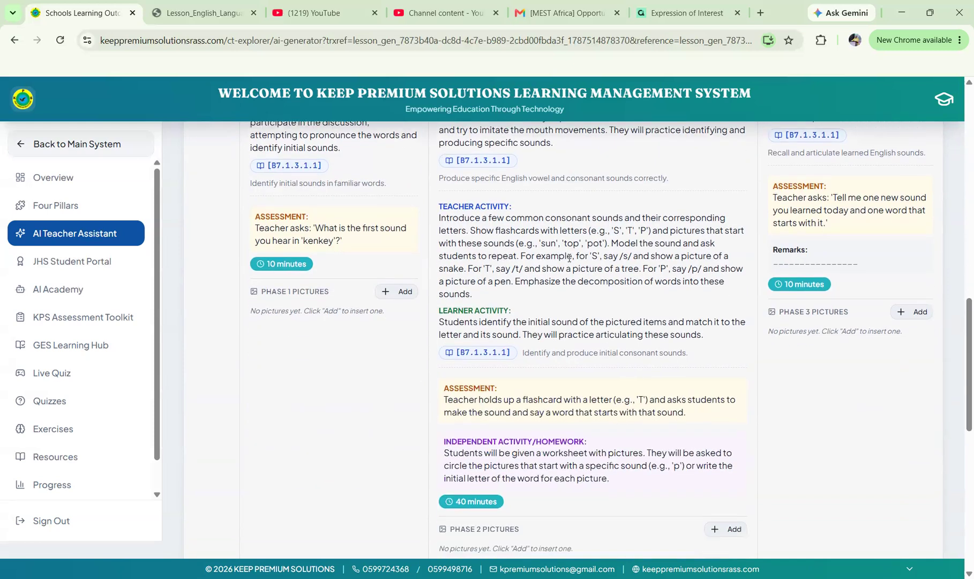
pyautogui.scroll(-2, 569, 258)
pyautogui.scroll(5, 569, 257)
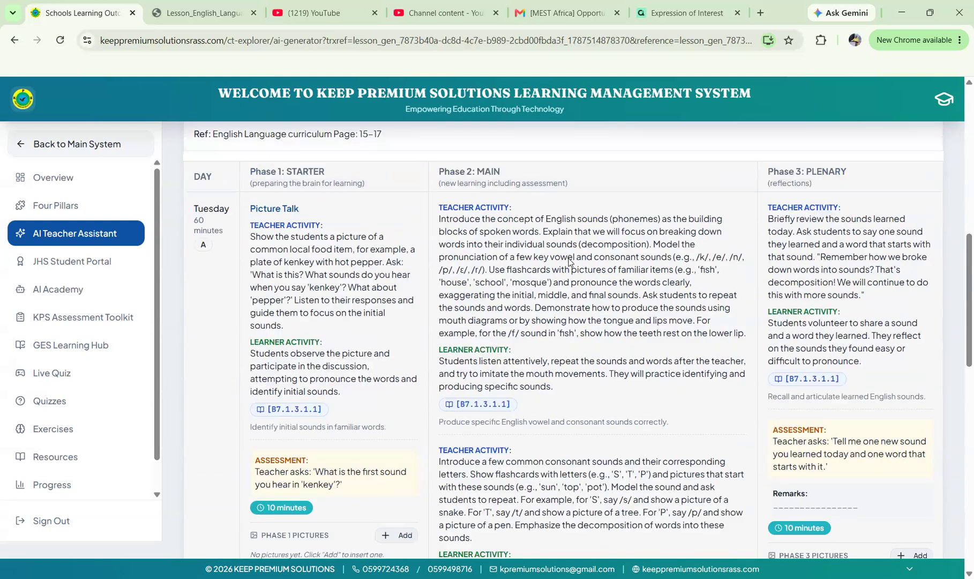
pyautogui.scroll(-9, 570, 263)
pyautogui.scroll(-2, 569, 262)
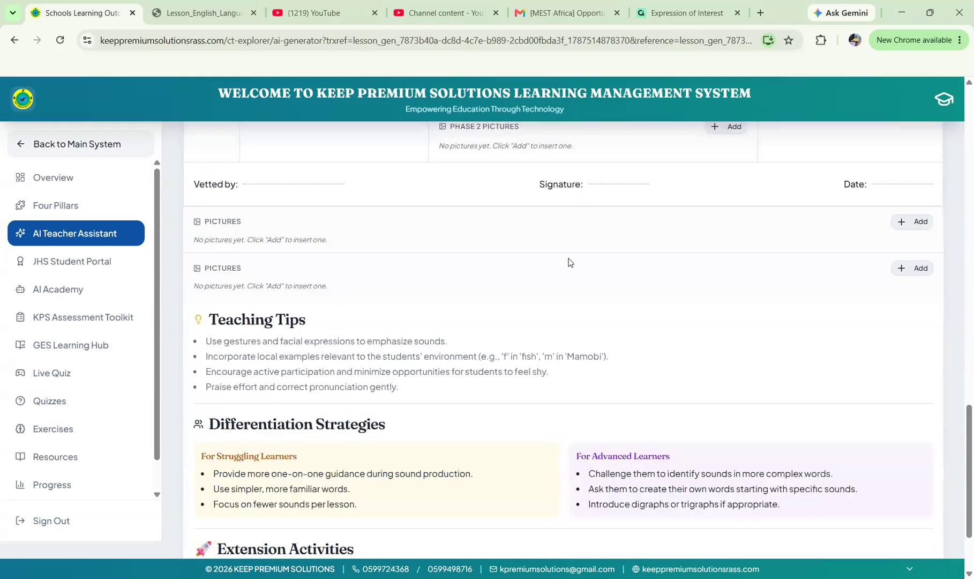
pyautogui.scroll(3, 569, 262)
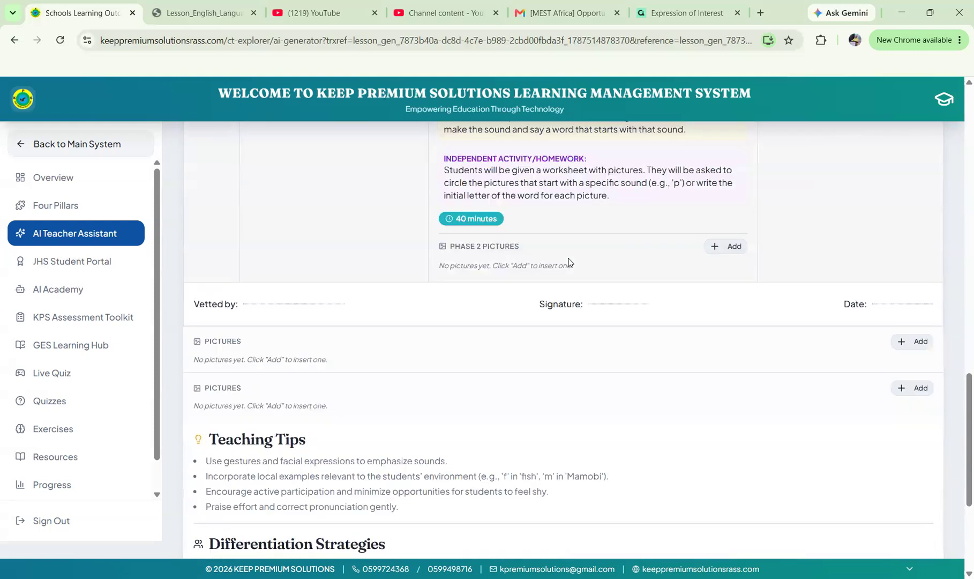
pyautogui.click(712, 247)
pyautogui.click(315, 404)
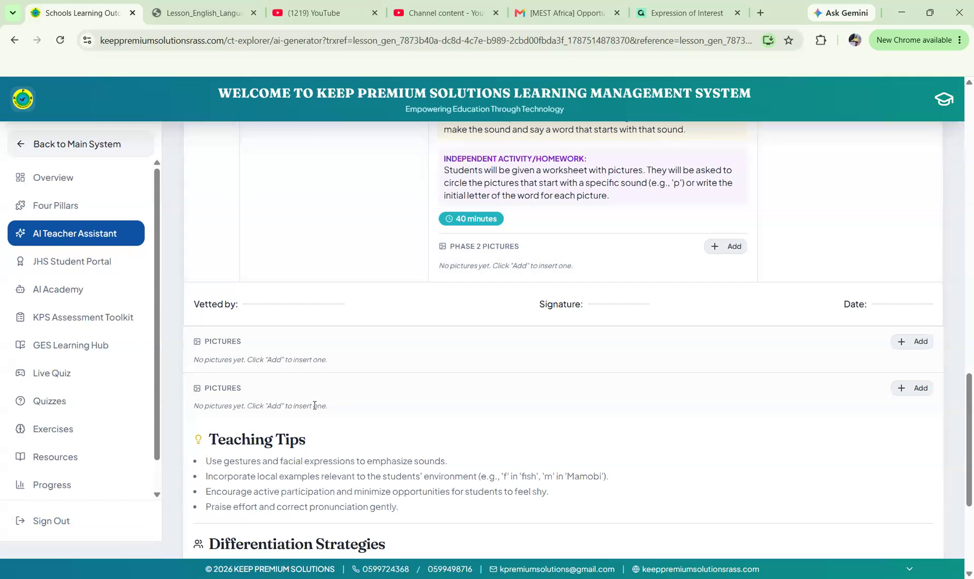
pyautogui.scroll(-3, 247, 326)
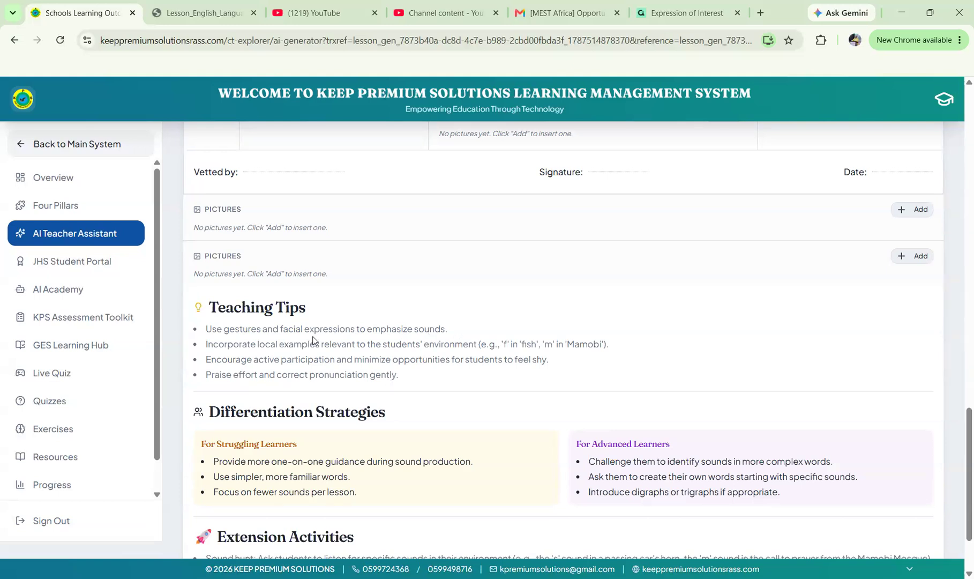
pyautogui.scroll(-2, 359, 388)
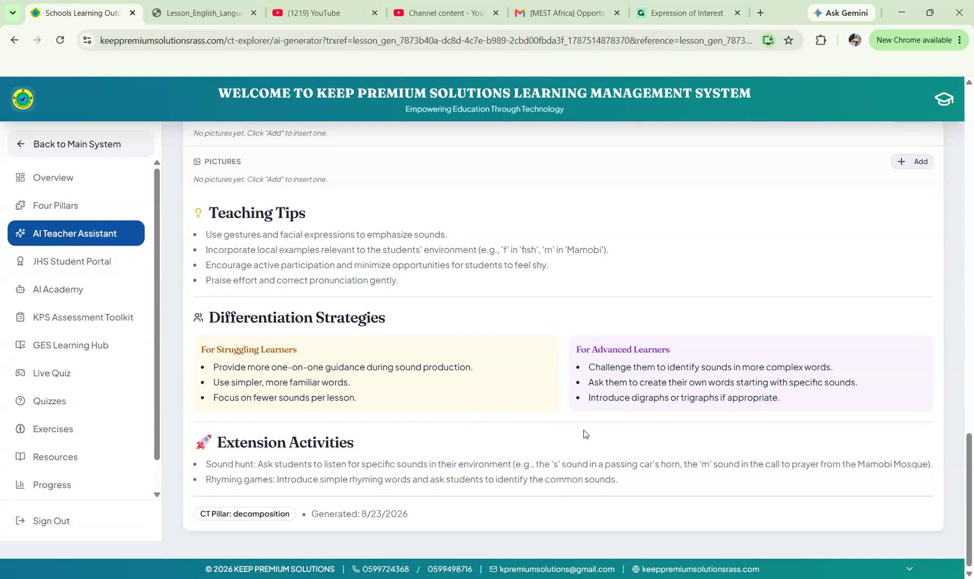
pyautogui.scroll(-1, 585, 433)
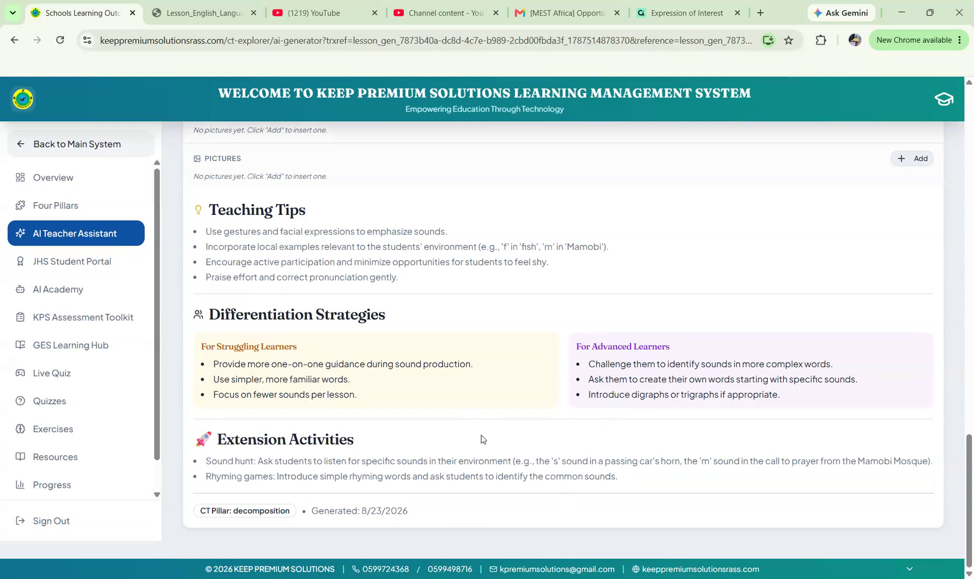
pyautogui.scroll(8, 481, 438)
pyautogui.scroll(1, 481, 438)
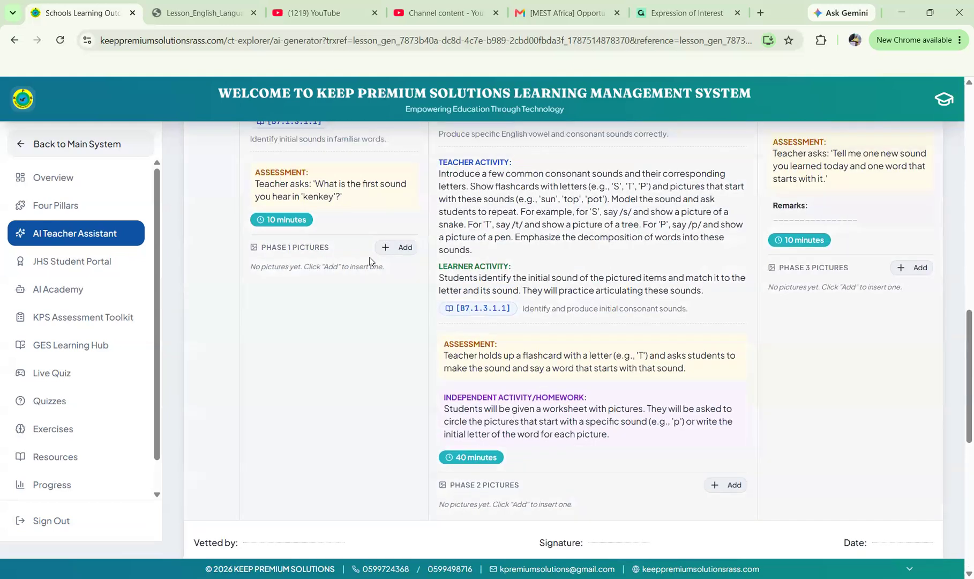
pyautogui.click(403, 251)
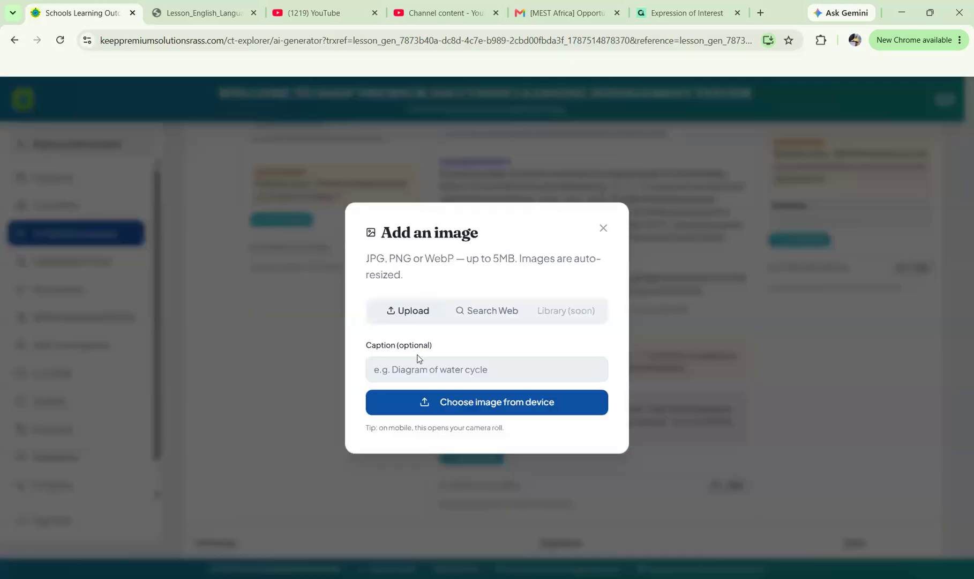
# Upload 'WhatsApp Image 2026-08-16 at 16.16.40.jpeg' from Downloads as a Phase 1 picture.
pyautogui.click(443, 403)
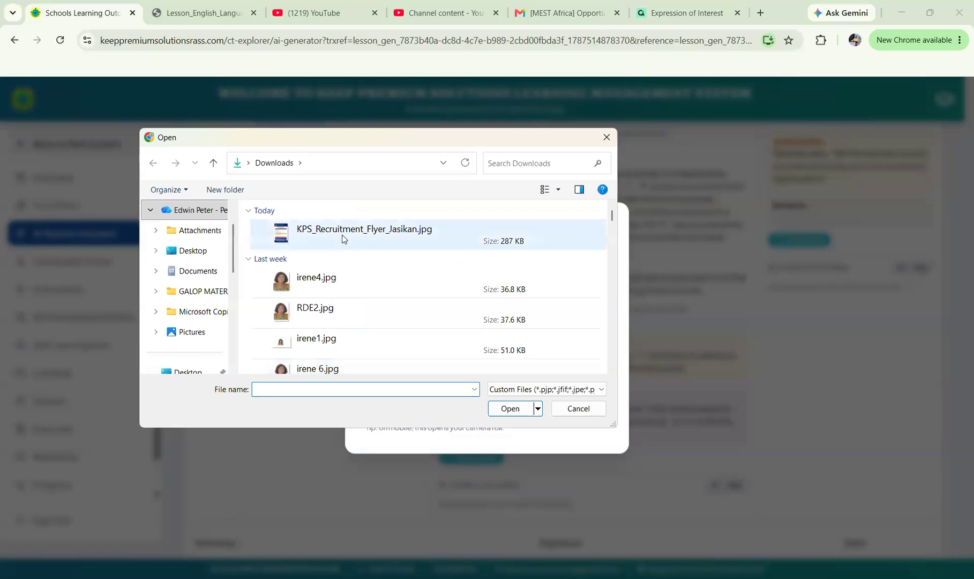
pyautogui.scroll(-5, 343, 239)
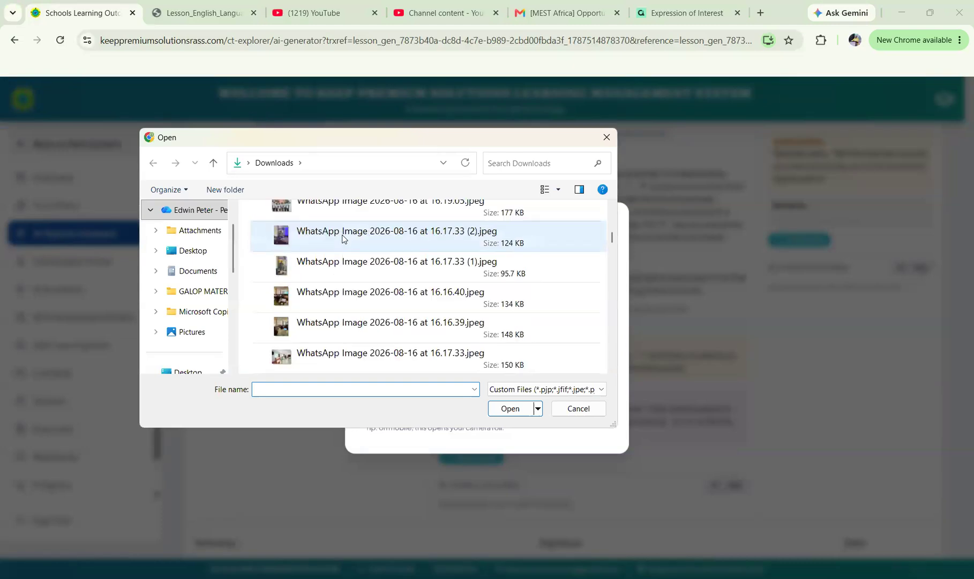
pyautogui.click(323, 292)
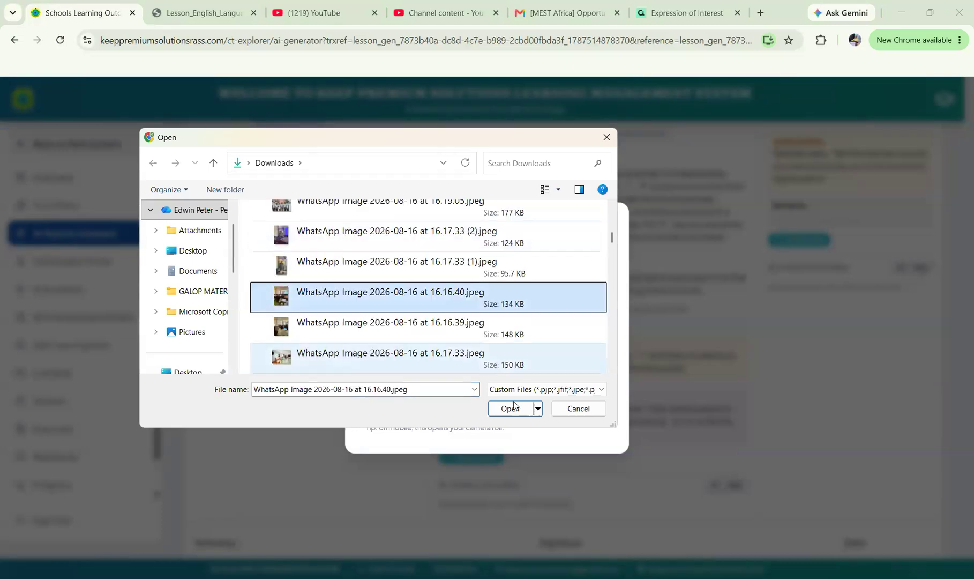
pyautogui.click(510, 408)
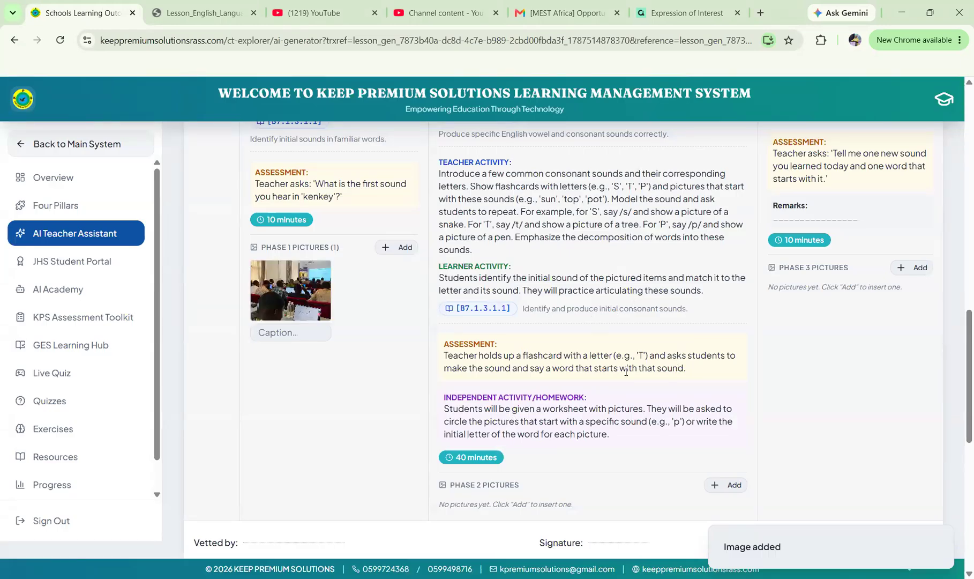
# Save the Week One English Sounds plan with the classroom photo under Phase 1 pictures.
pyautogui.scroll(5, 626, 375)
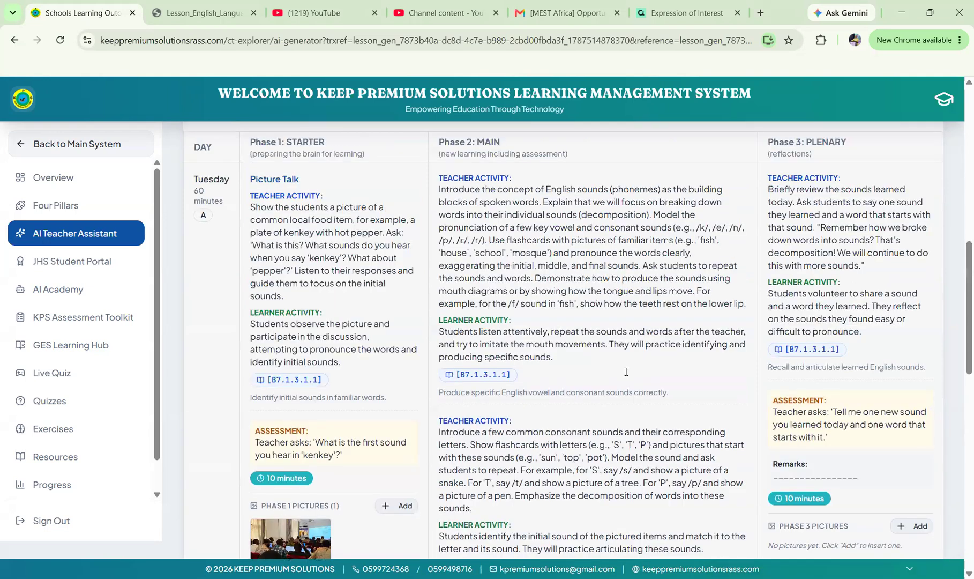
pyautogui.scroll(10, 626, 372)
pyautogui.scroll(3, 611, 326)
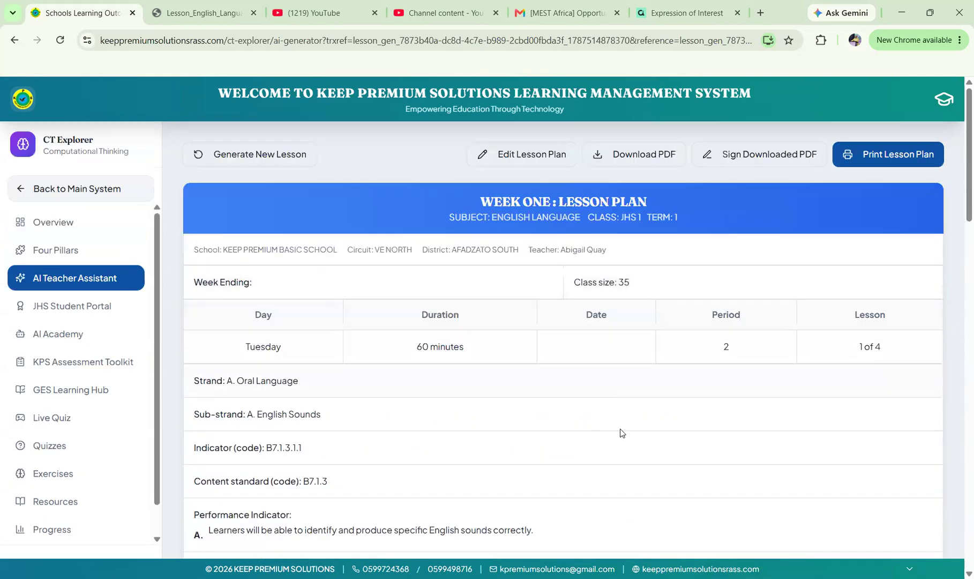
pyautogui.scroll(-6, 620, 433)
pyautogui.scroll(-7, 620, 433)
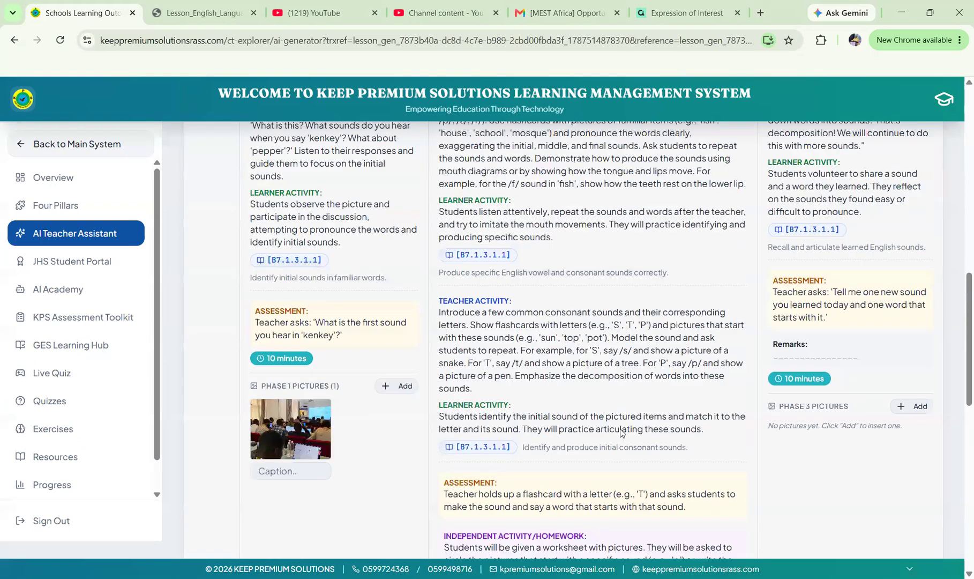
pyautogui.scroll(-5, 621, 433)
pyautogui.scroll(15, 621, 432)
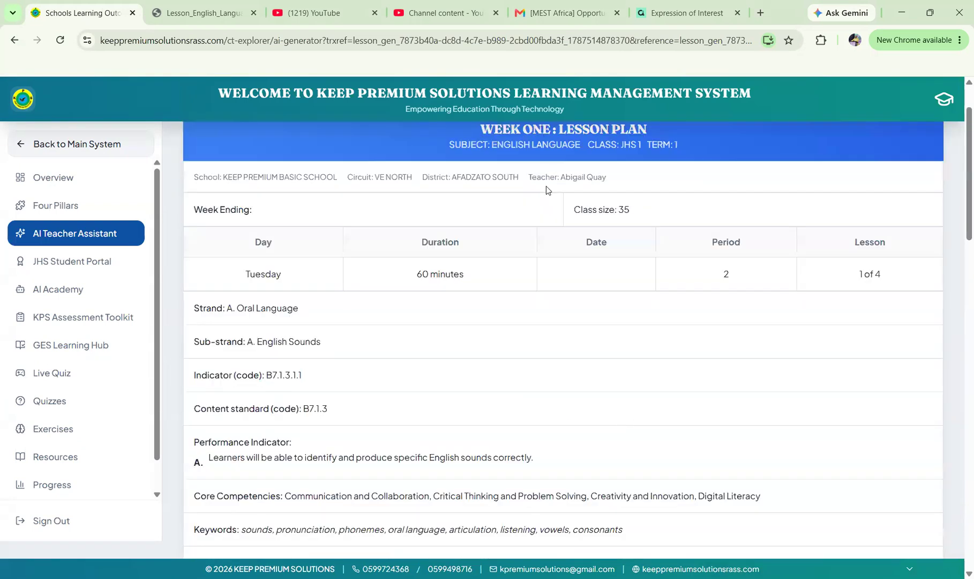
pyautogui.scroll(2, 549, 191)
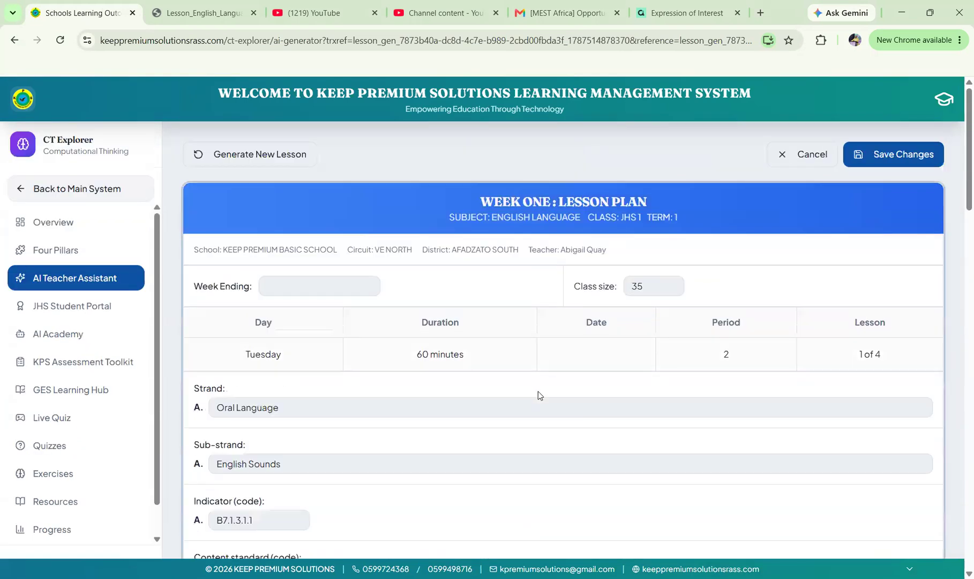
pyautogui.scroll(-8, 539, 395)
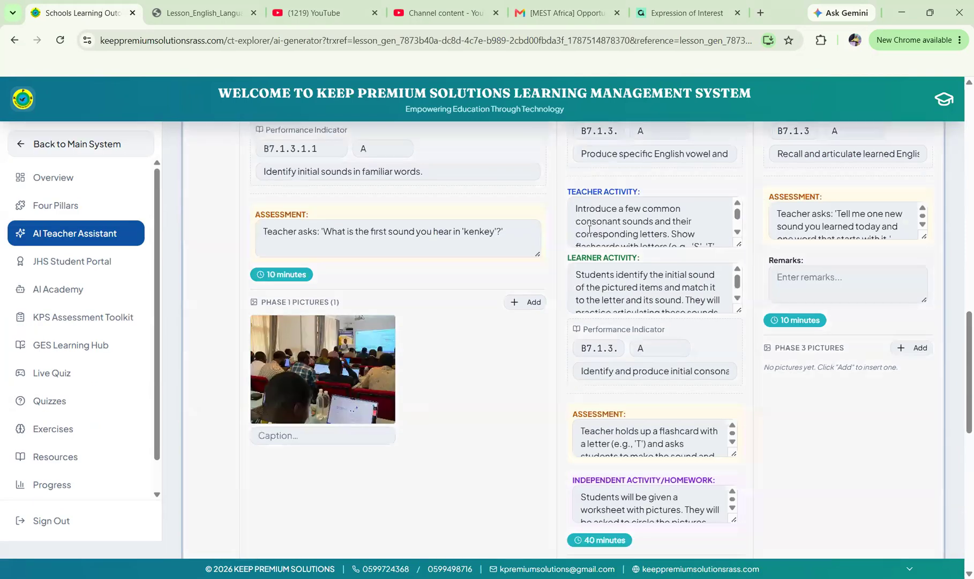
pyautogui.scroll(1, 637, 262)
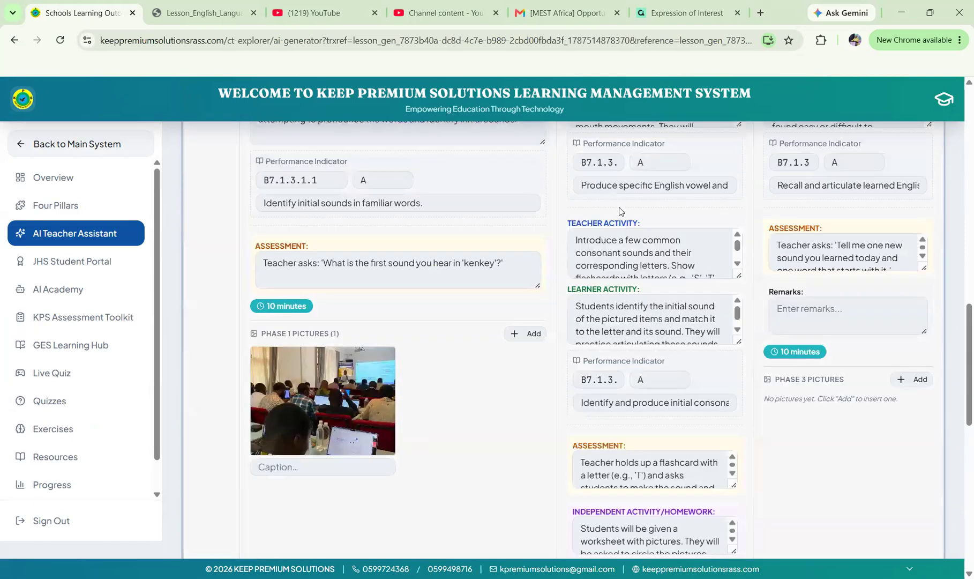
pyautogui.scroll(4, 609, 192)
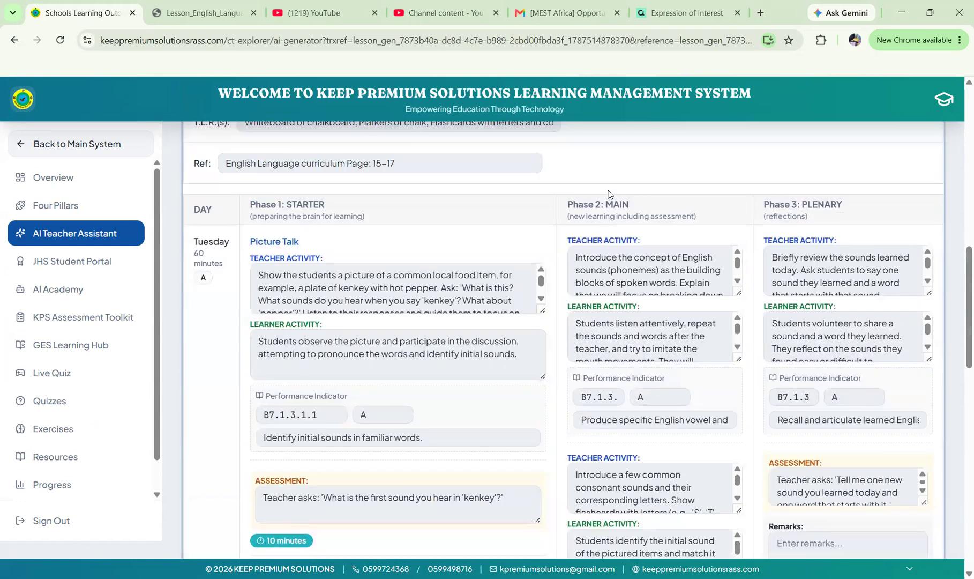
pyautogui.scroll(3, 608, 193)
pyautogui.scroll(6, 609, 190)
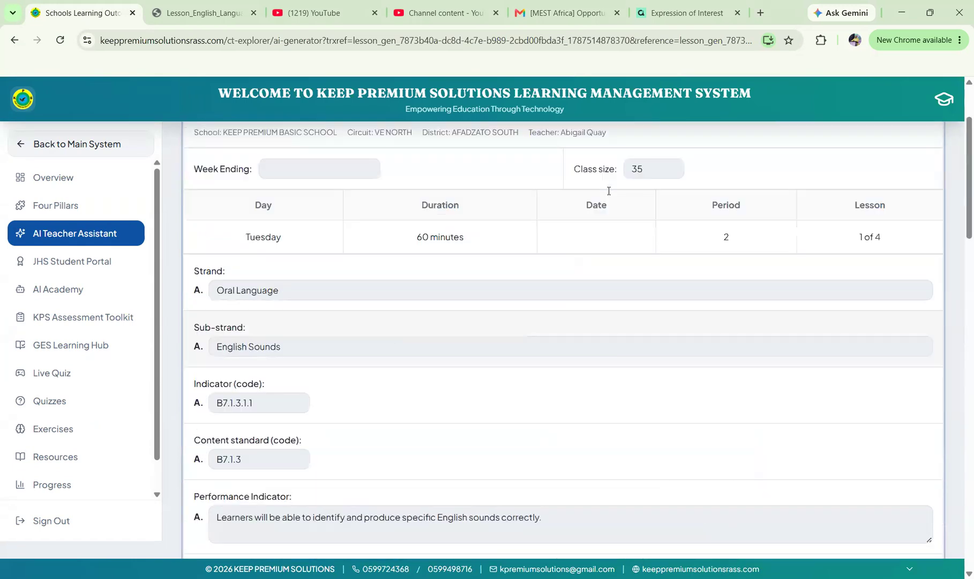
pyautogui.scroll(2, 609, 190)
pyautogui.scroll(1, 890, 160)
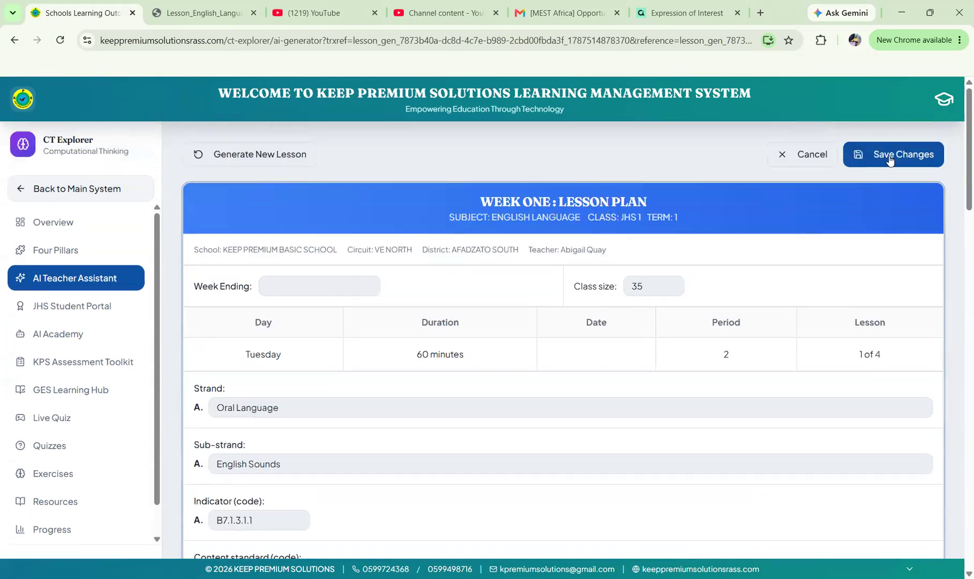
pyautogui.click(890, 160)
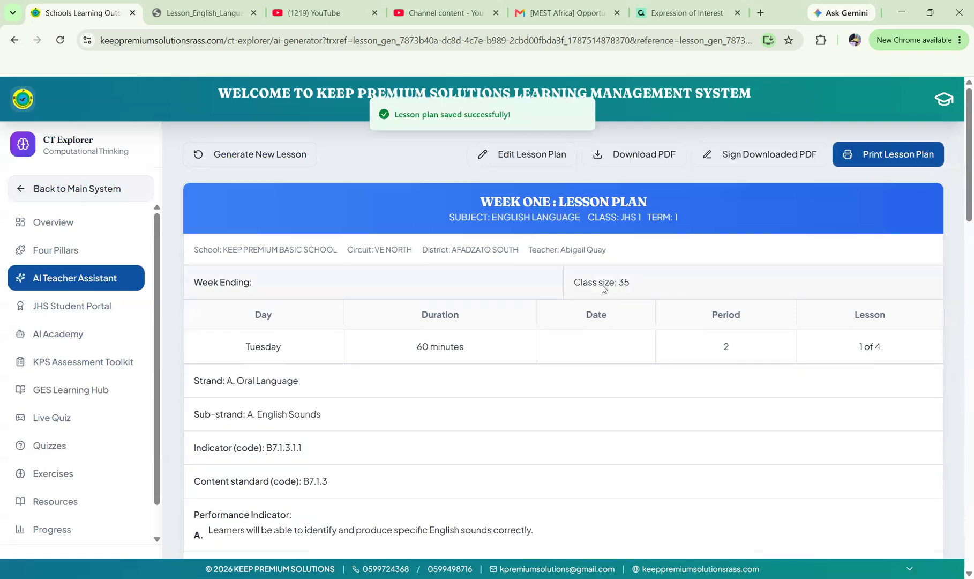
pyautogui.scroll(-4, 603, 289)
pyautogui.scroll(-10, 603, 288)
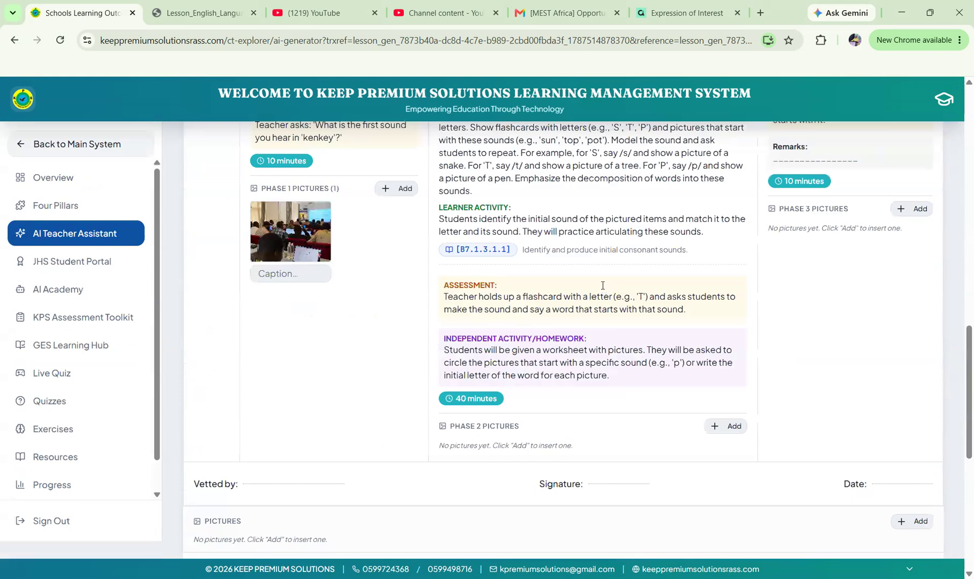
pyautogui.scroll(15, 603, 285)
# Export the plan as Lesson_English_Language_WEEK ONE (3).pdf and read through its first page.
pyautogui.click(633, 154)
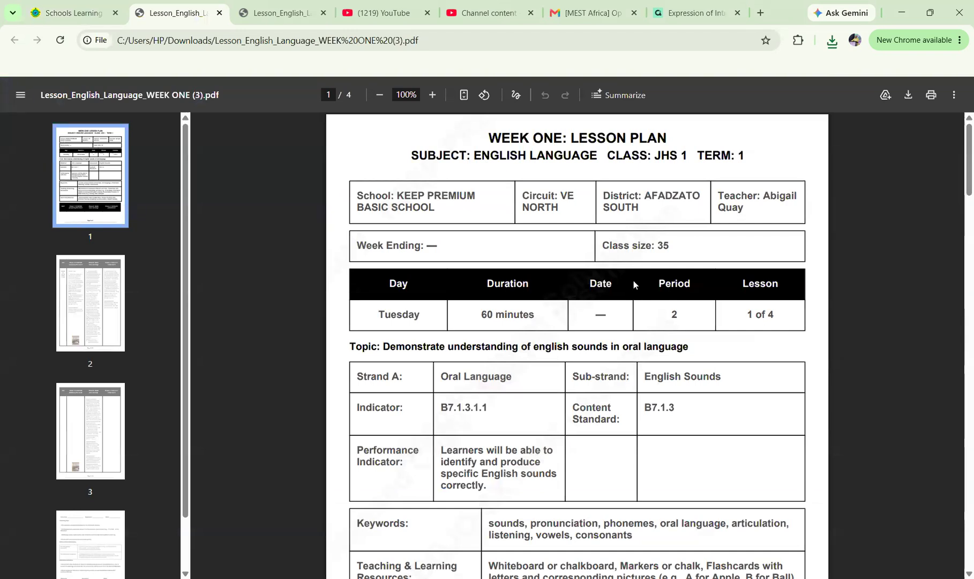
pyautogui.scroll(-2, 641, 295)
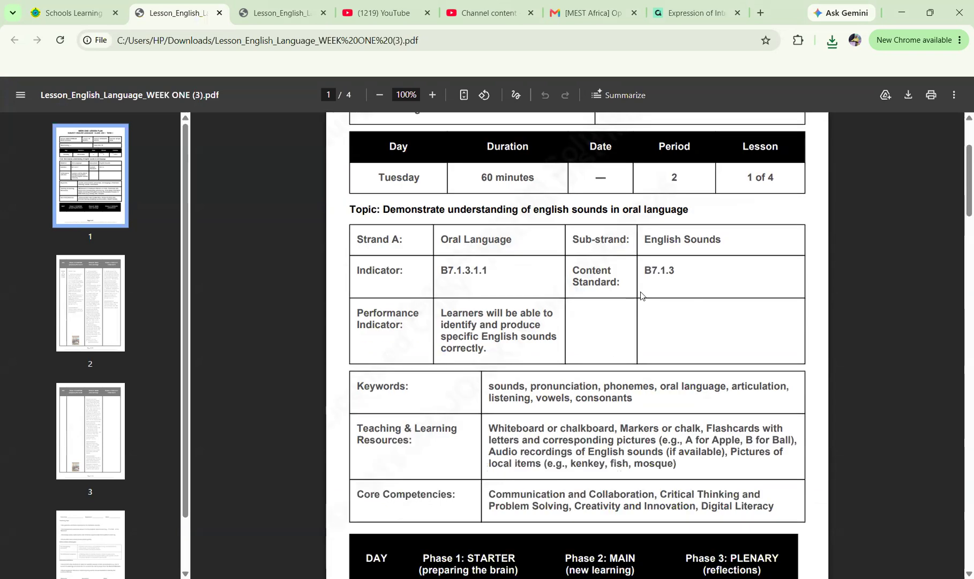
pyautogui.scroll(1, 639, 291)
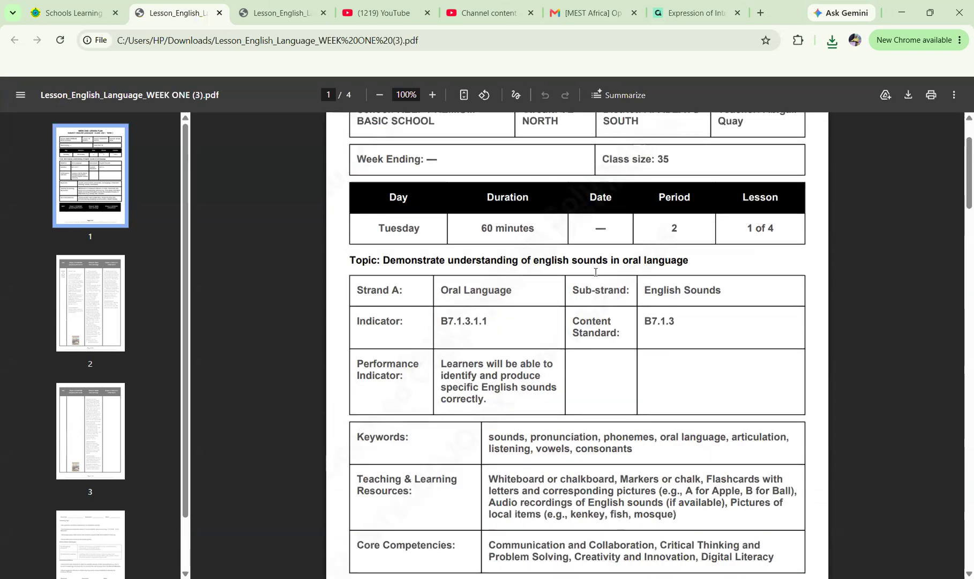
pyautogui.scroll(-2, 595, 271)
pyautogui.scroll(-2, 595, 271)
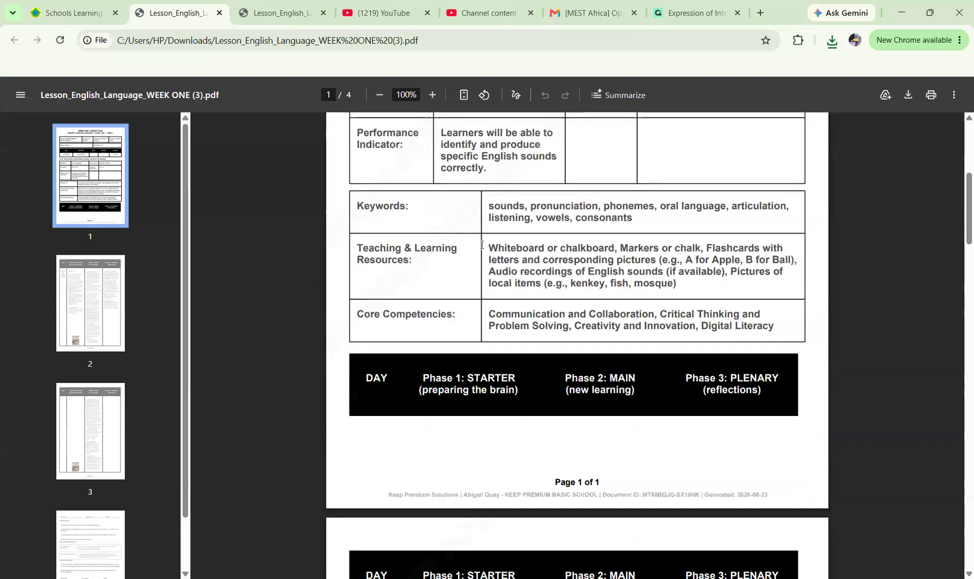
pyautogui.scroll(1, 476, 205)
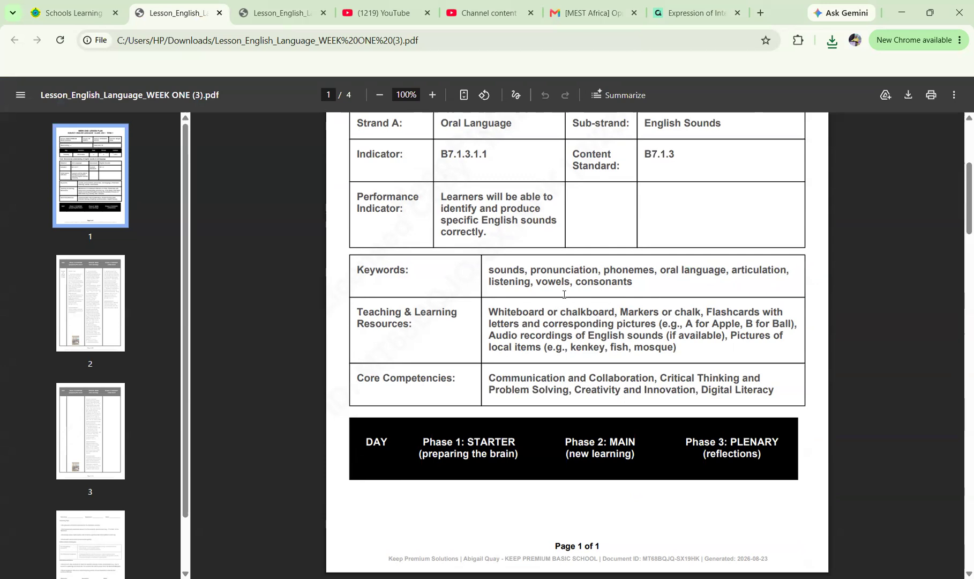
pyautogui.scroll(-2, 564, 294)
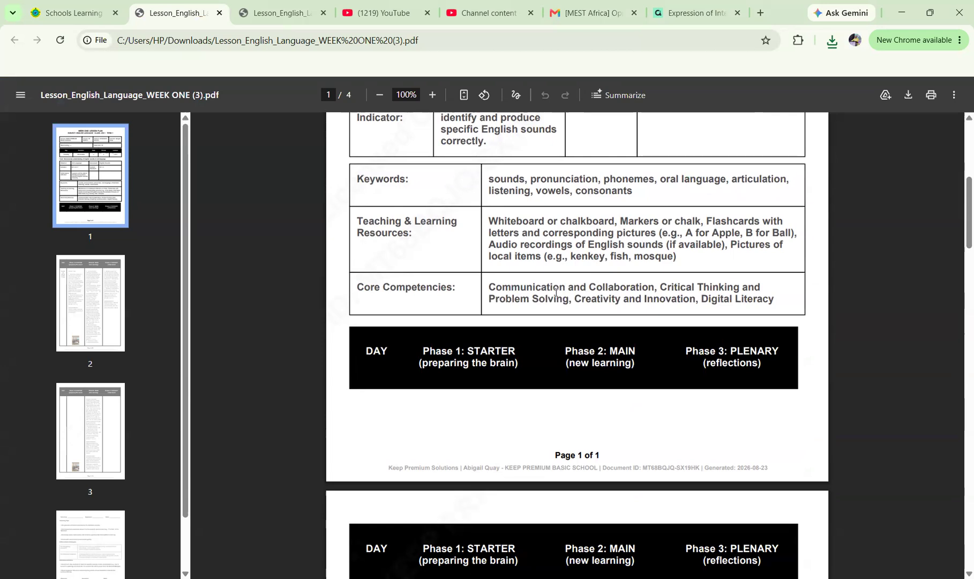
pyautogui.scroll(-2, 556, 292)
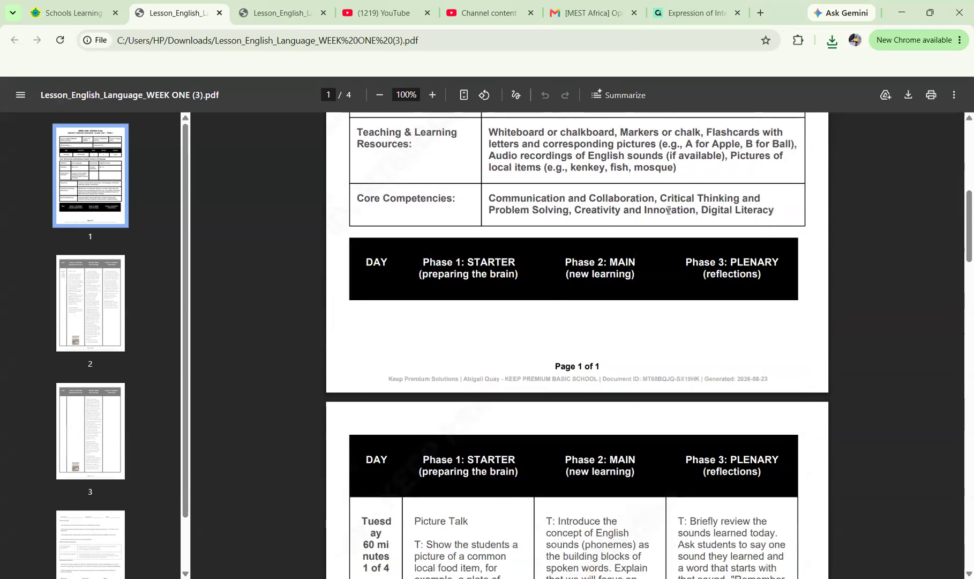
pyautogui.scroll(-3, 617, 356)
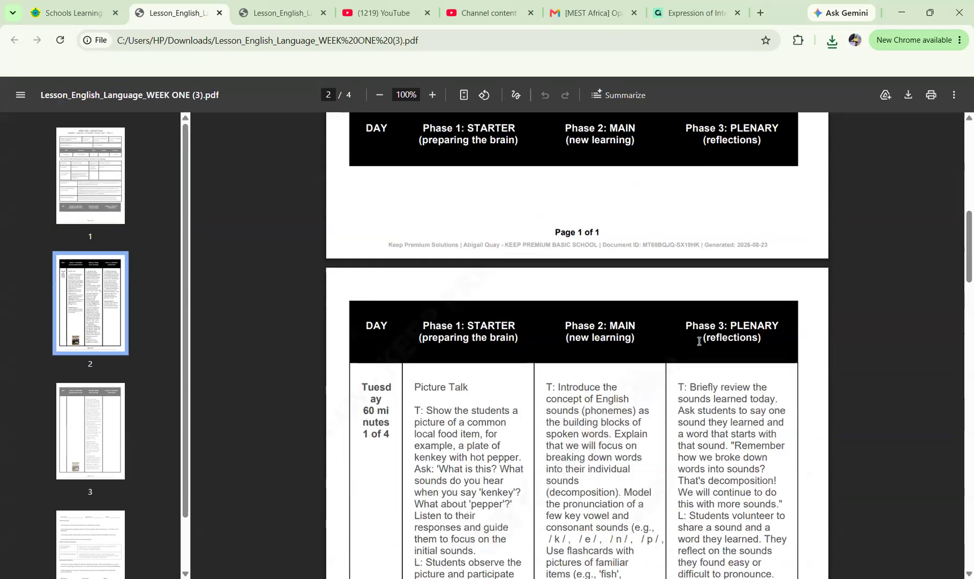
# Review PDF pages 2–4, including the Tuesday phase activities and the phase picture.
pyautogui.scroll(-1, 698, 340)
pyautogui.scroll(-3, 699, 340)
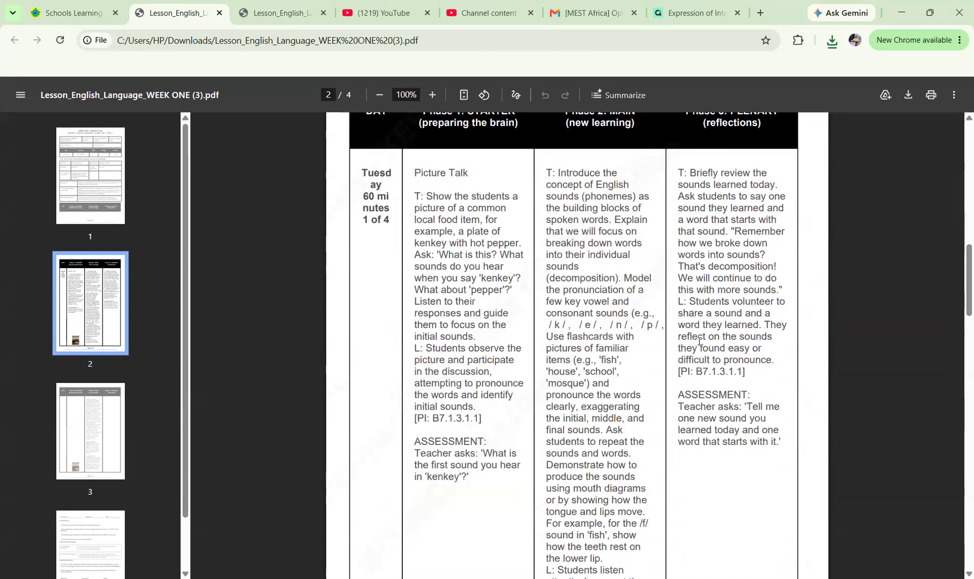
pyautogui.scroll(-1, 698, 340)
pyautogui.scroll(-4, 699, 341)
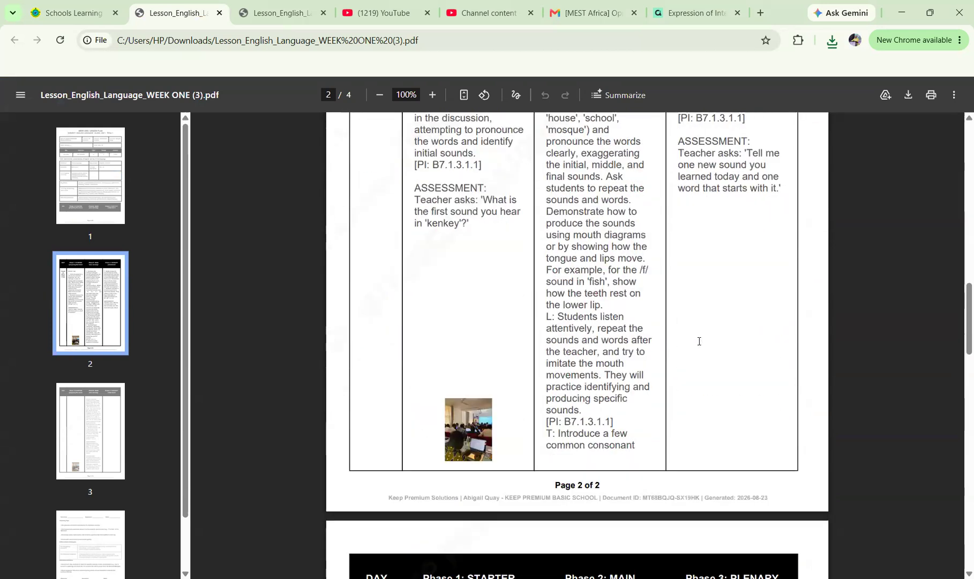
pyautogui.scroll(-3, 698, 341)
pyautogui.scroll(-9, 699, 341)
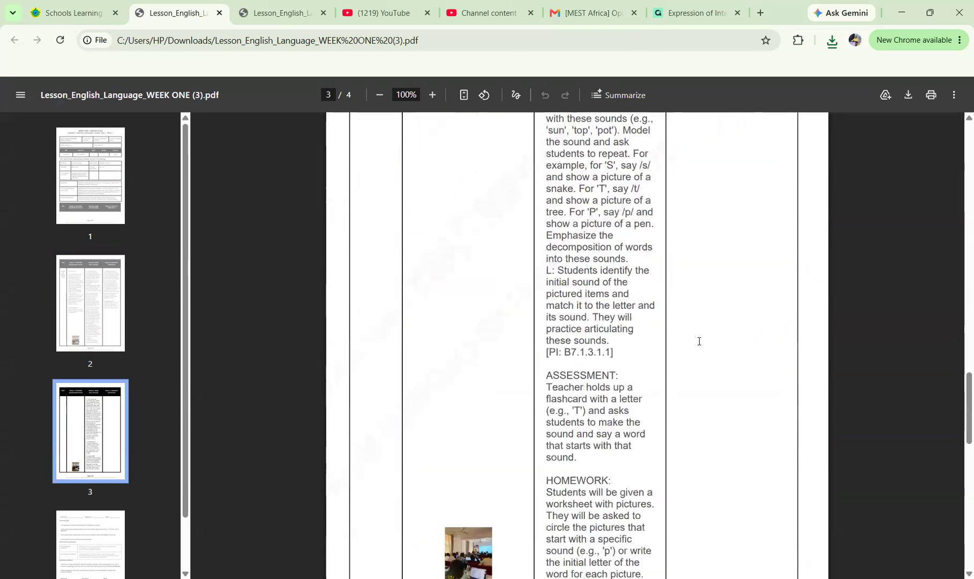
pyautogui.scroll(-8, 698, 341)
pyautogui.scroll(3, 699, 341)
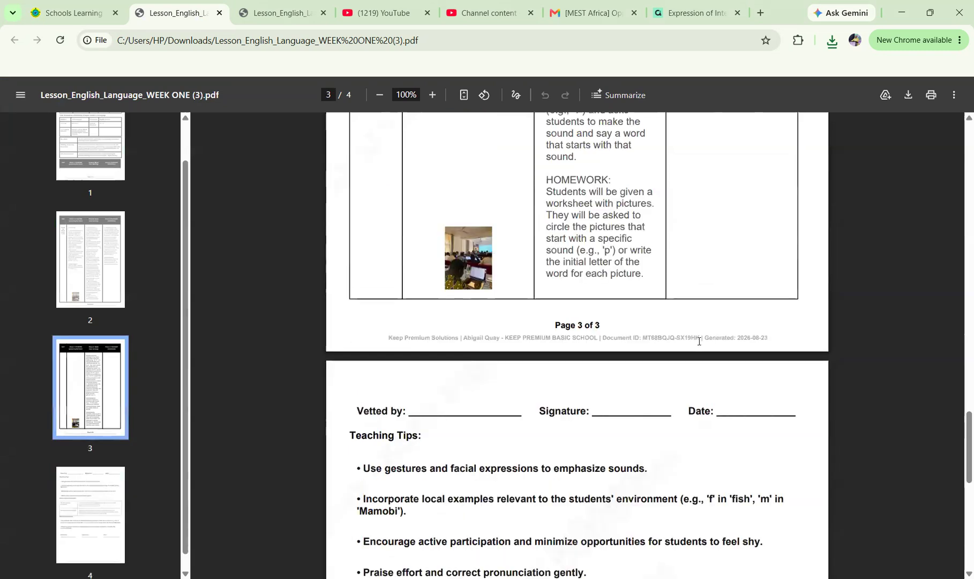
pyautogui.scroll(-3, 698, 340)
pyautogui.scroll(-2, 698, 340)
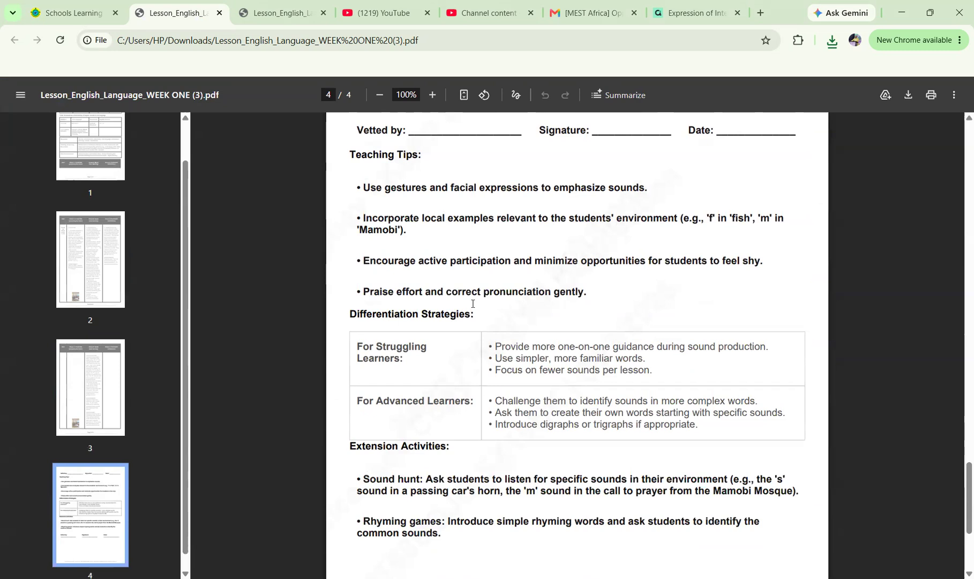
pyautogui.scroll(-1, 473, 303)
pyautogui.scroll(-1, 404, 271)
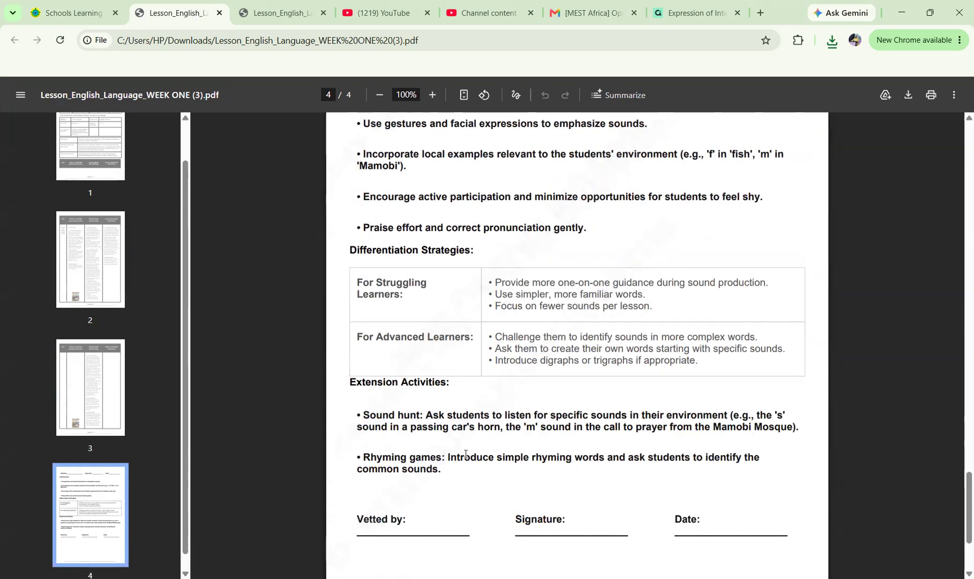
pyautogui.scroll(-3, 465, 453)
pyautogui.scroll(18, 465, 453)
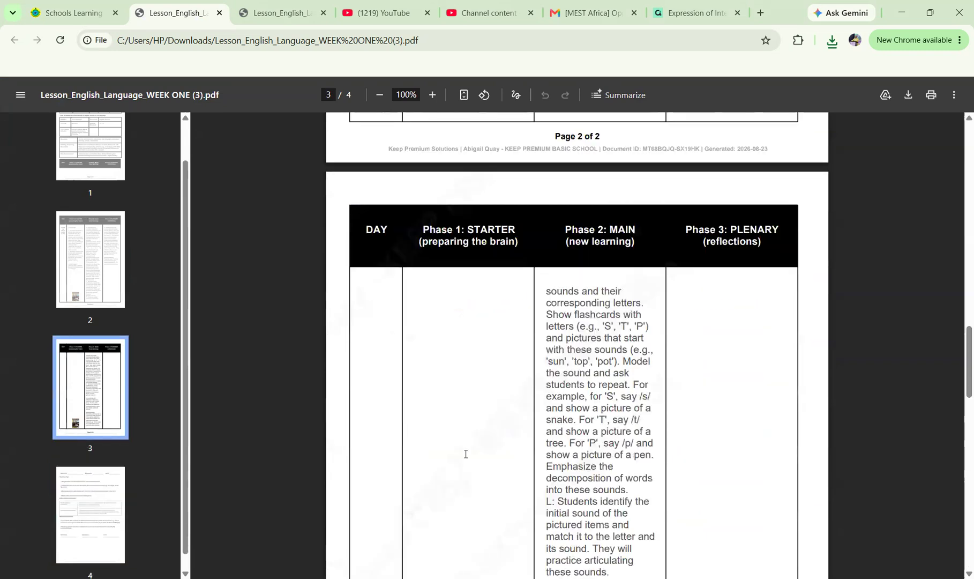
pyautogui.scroll(20, 465, 454)
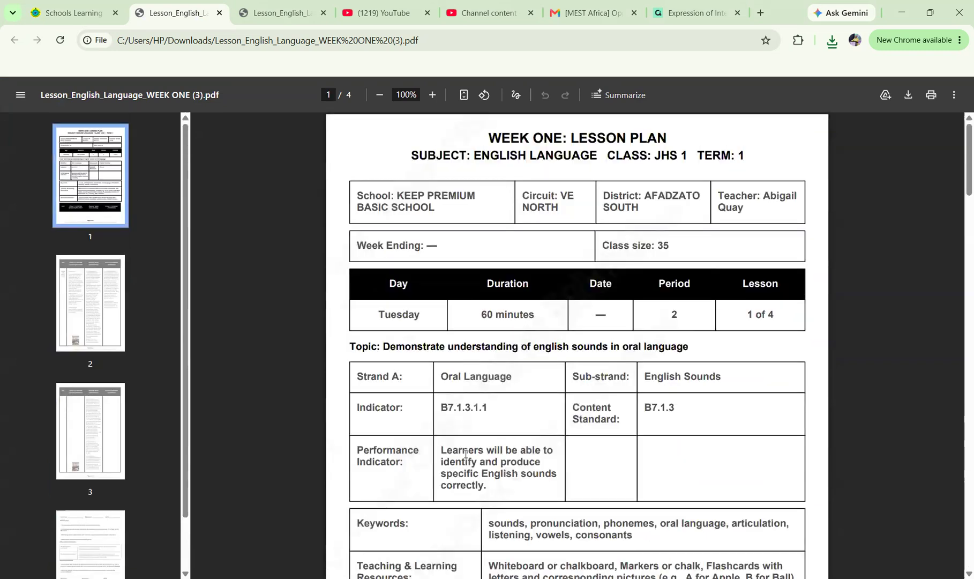
pyautogui.scroll(-13, 465, 454)
pyautogui.scroll(-6, 466, 453)
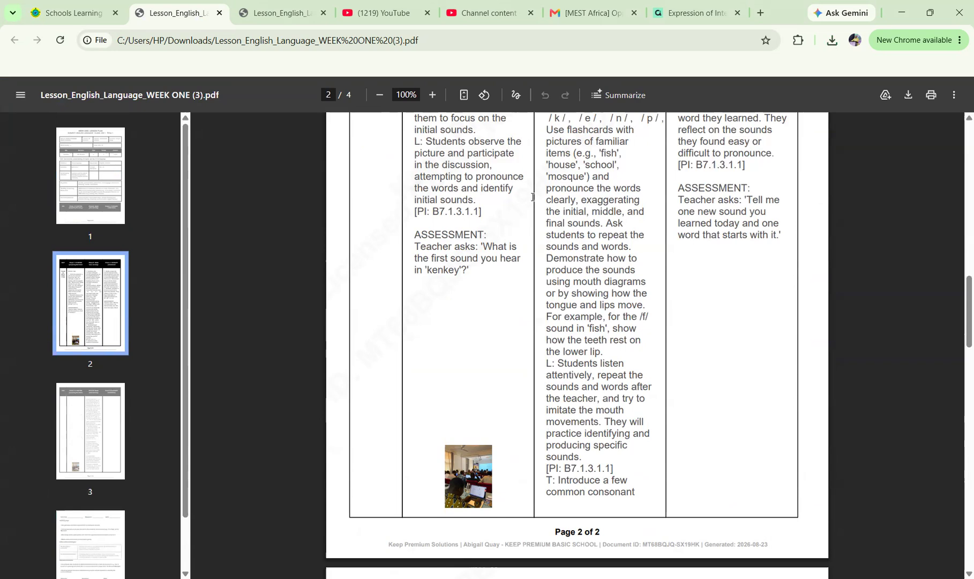
# Go back to the top of the PDF and switch back to the Schools Learning tab.
pyautogui.scroll(14, 533, 197)
pyautogui.scroll(2, 384, 237)
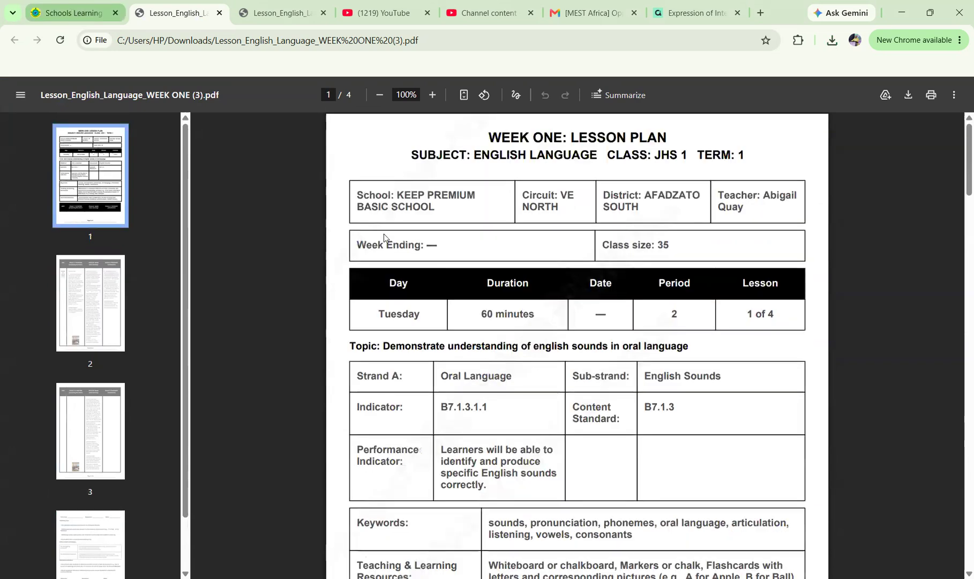
pyautogui.hotkey('ctrl', 'shift', 'Tab')
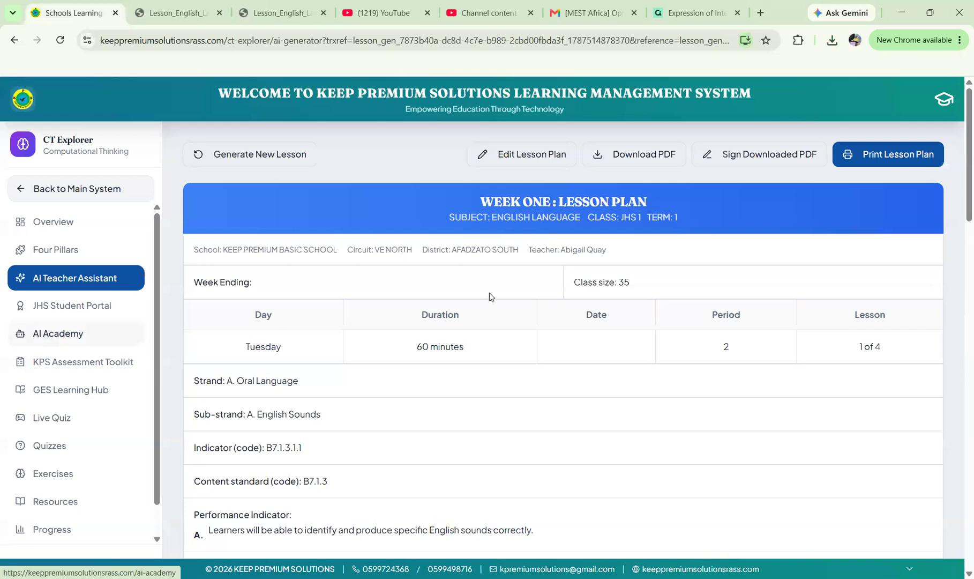
# Return from AI Academy to the teacher dashboard showing the Basic 9 subject assignments.
pyautogui.scroll(-5, 489, 292)
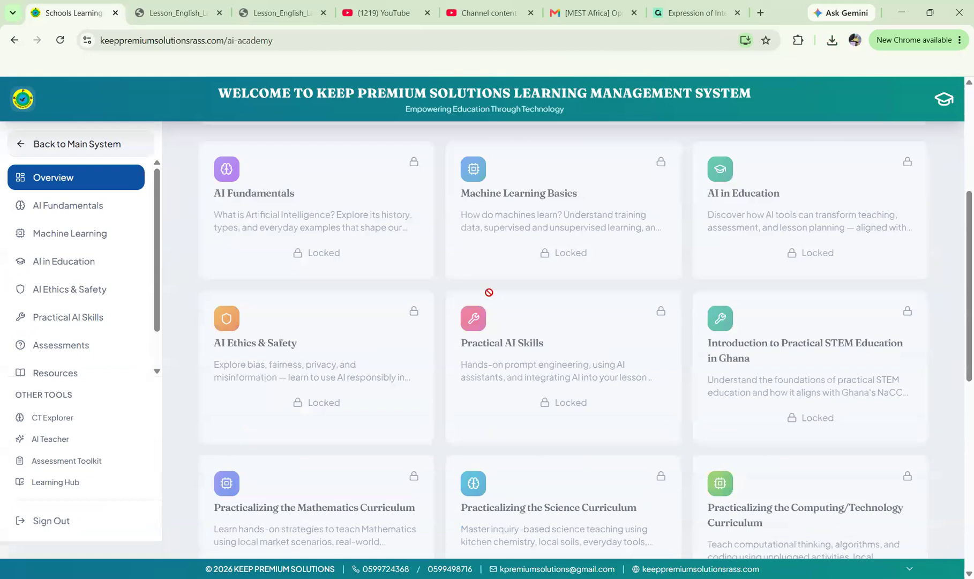
pyautogui.scroll(-1, 490, 292)
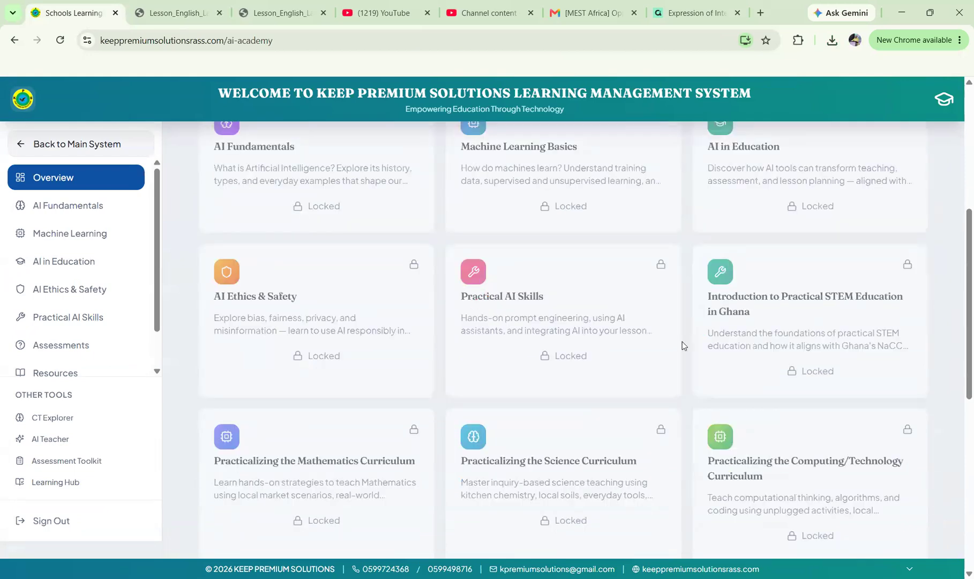
pyautogui.scroll(-7, 683, 343)
pyautogui.scroll(13, 682, 341)
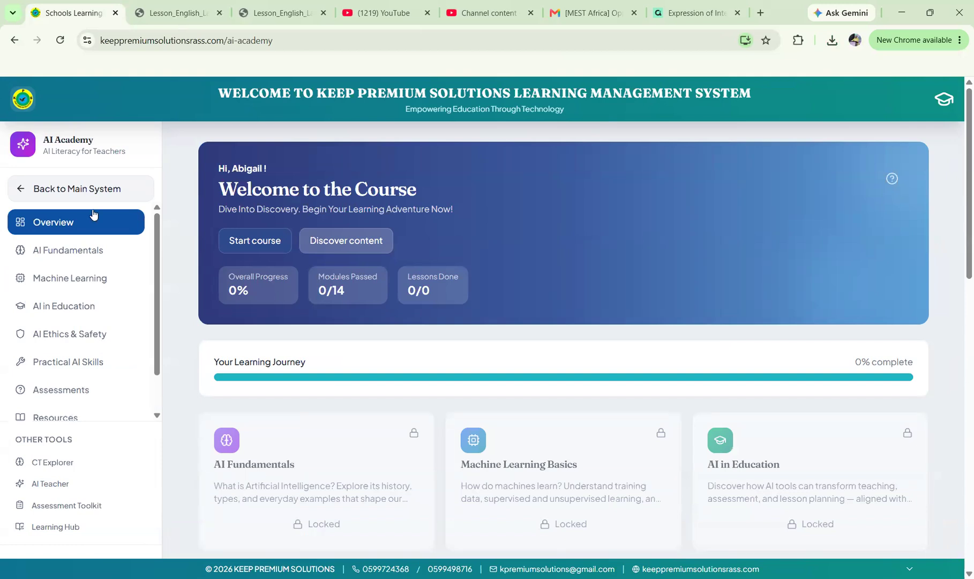
pyautogui.click(74, 196)
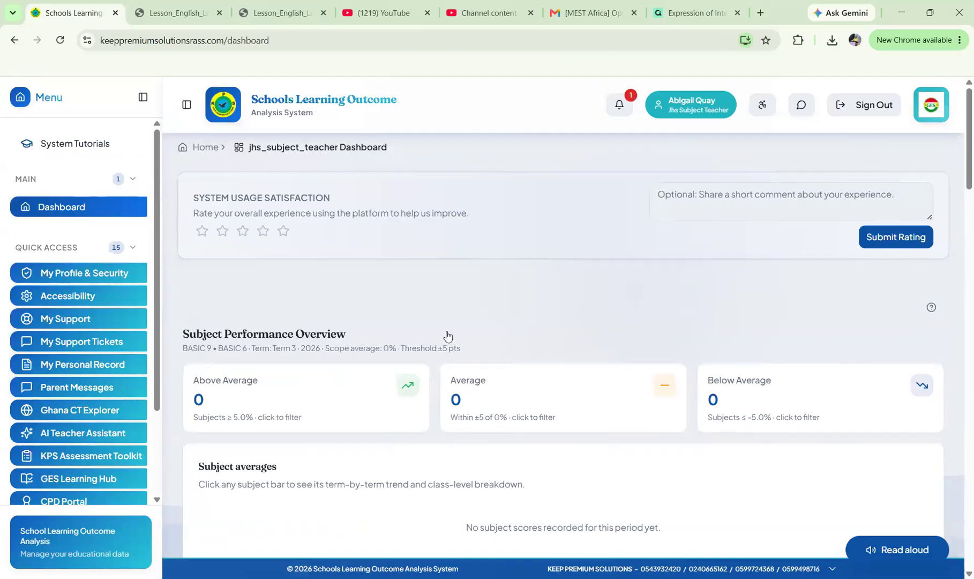
pyautogui.scroll(-10, 448, 334)
pyautogui.scroll(7, 448, 335)
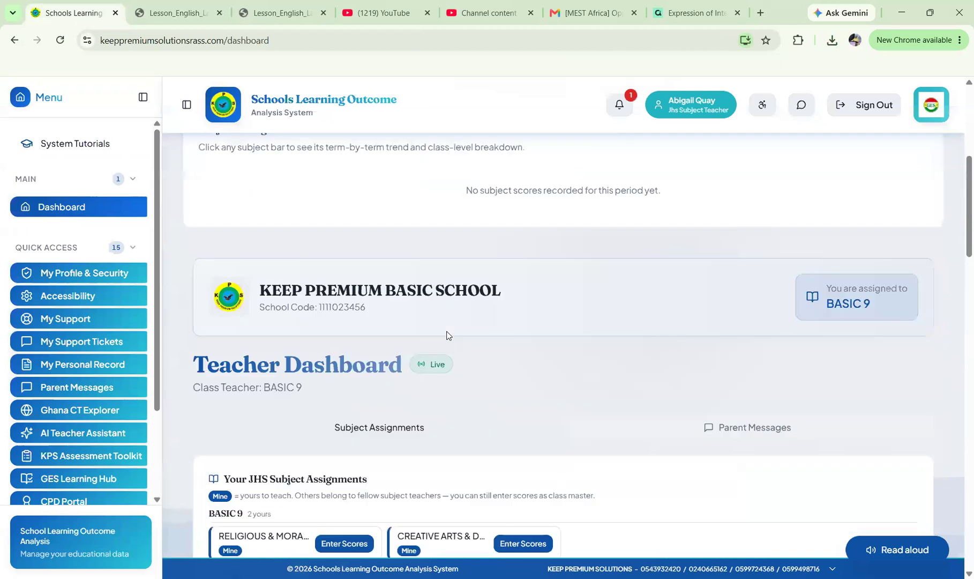
pyautogui.scroll(5, 558, 154)
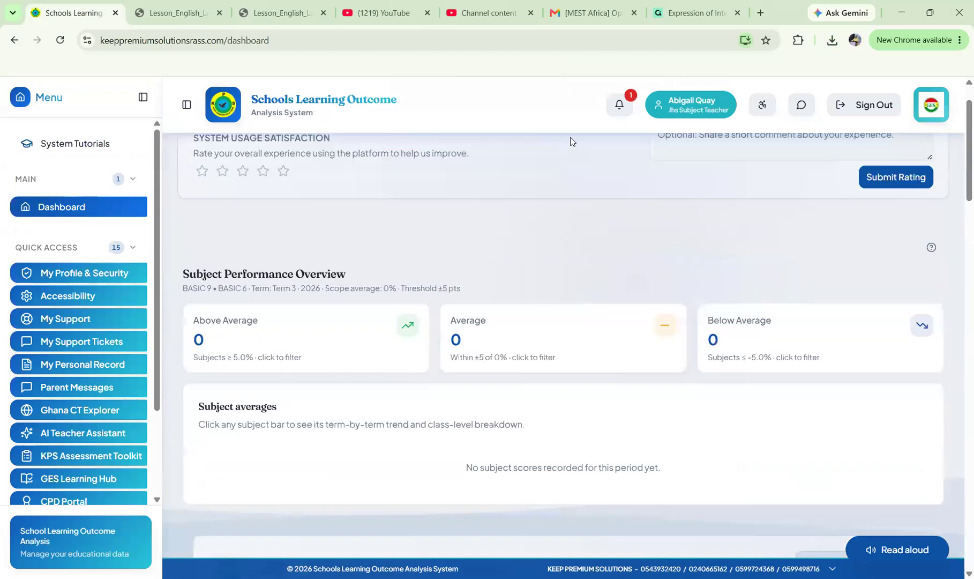